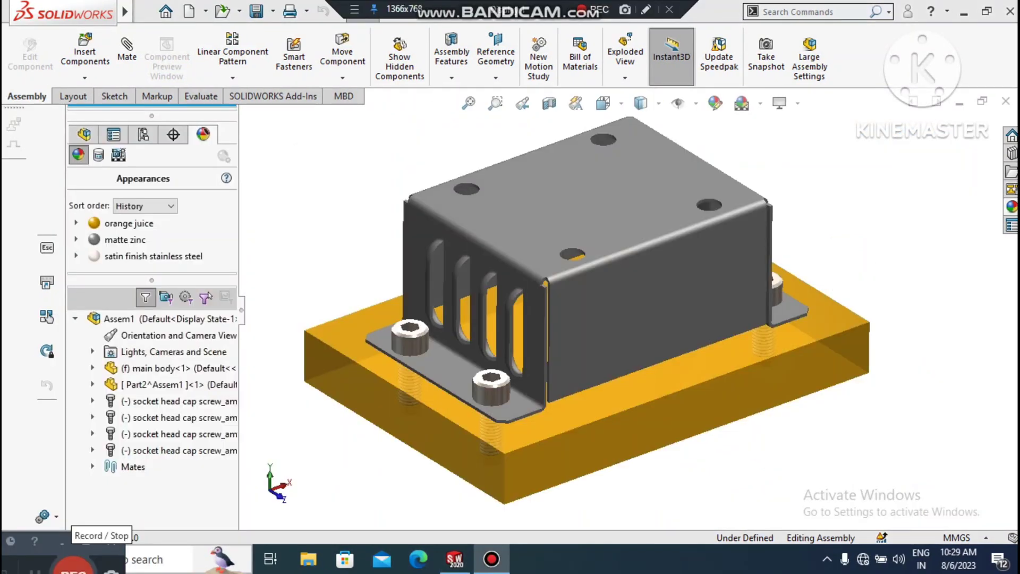
- Examine the finished assembly of the slotted sheet metal cover, base block and socket head cap screws
scroll(632, 308, up, 1)
scroll(461, 322, down, 1)
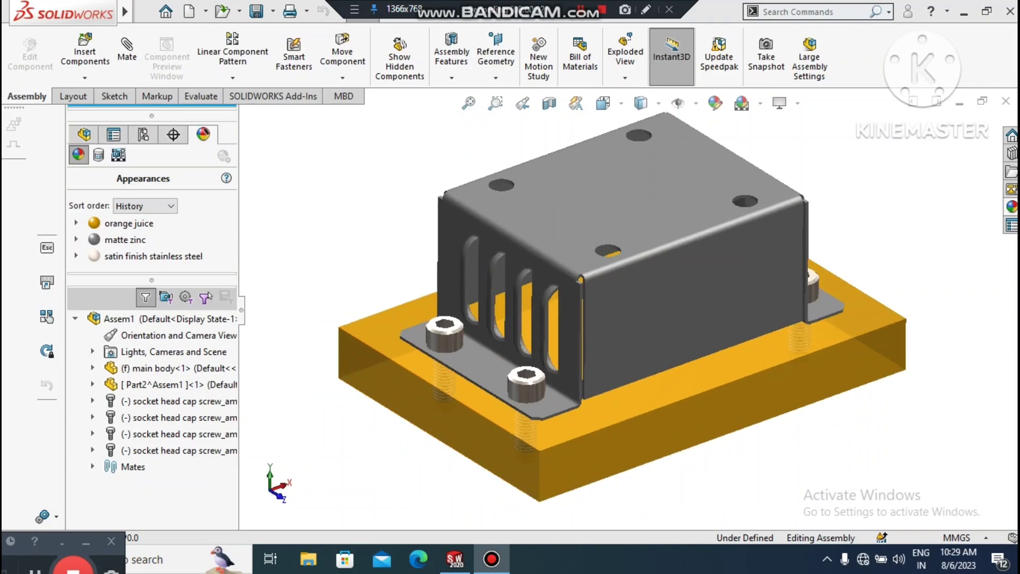
middle_drag(664, 308, 585, 298)
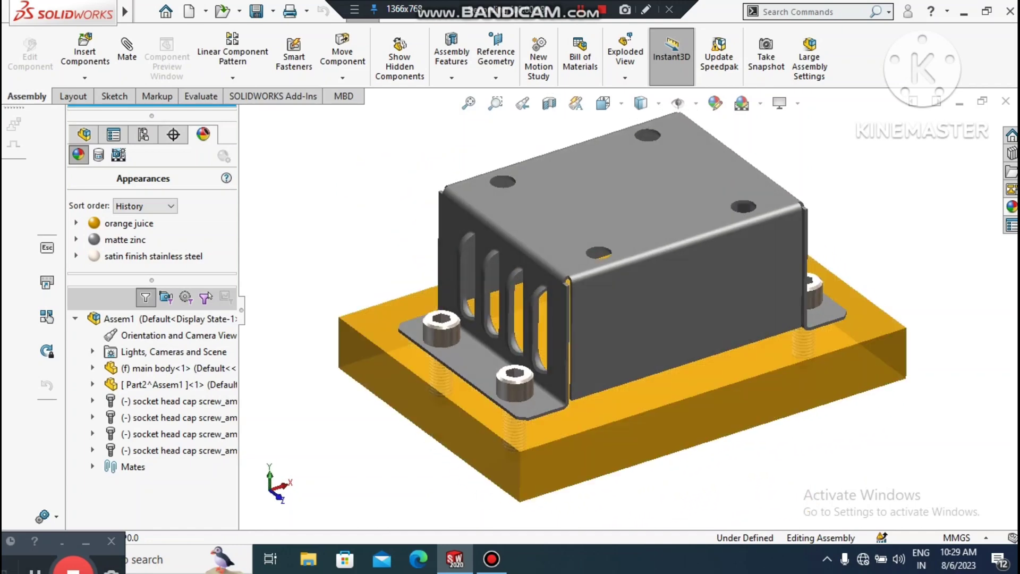
scroll(647, 272, up, 1)
scroll(647, 272, down, 2)
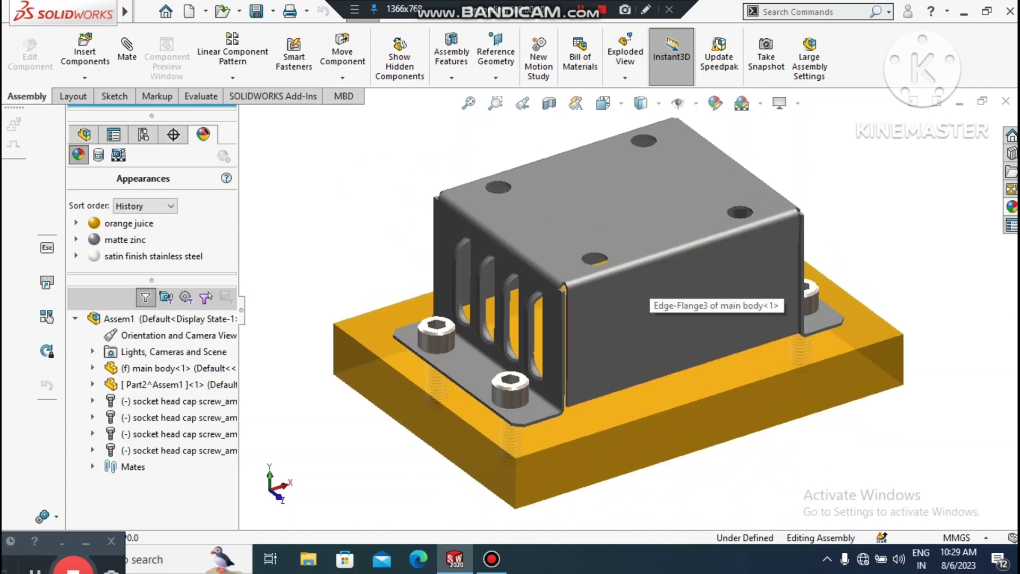
scroll(621, 335, up, 2)
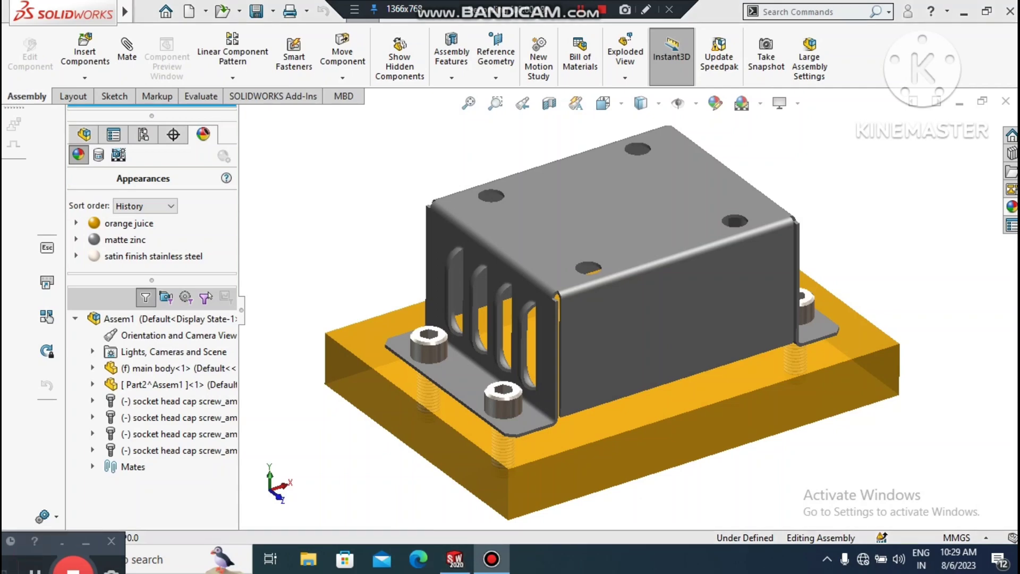
mouse_move(38, 558)
mouse_down()
mouse_move(28, 572)
mouse_move(51, 568)
mouse_up()
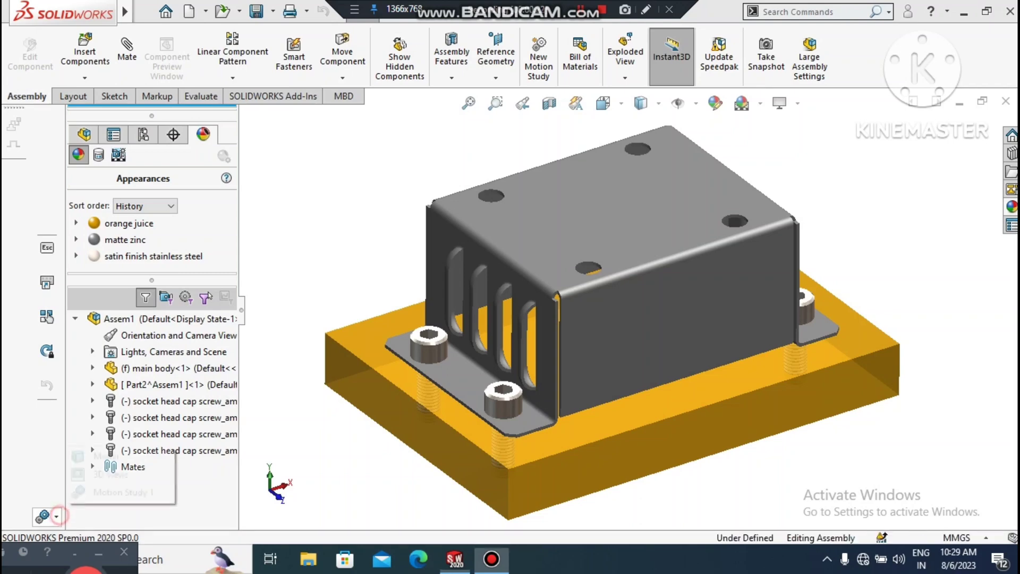
- Switch the assembly to the Model view and back to Motion Study 1, and inspect it there
click(47, 515)
click(110, 492)
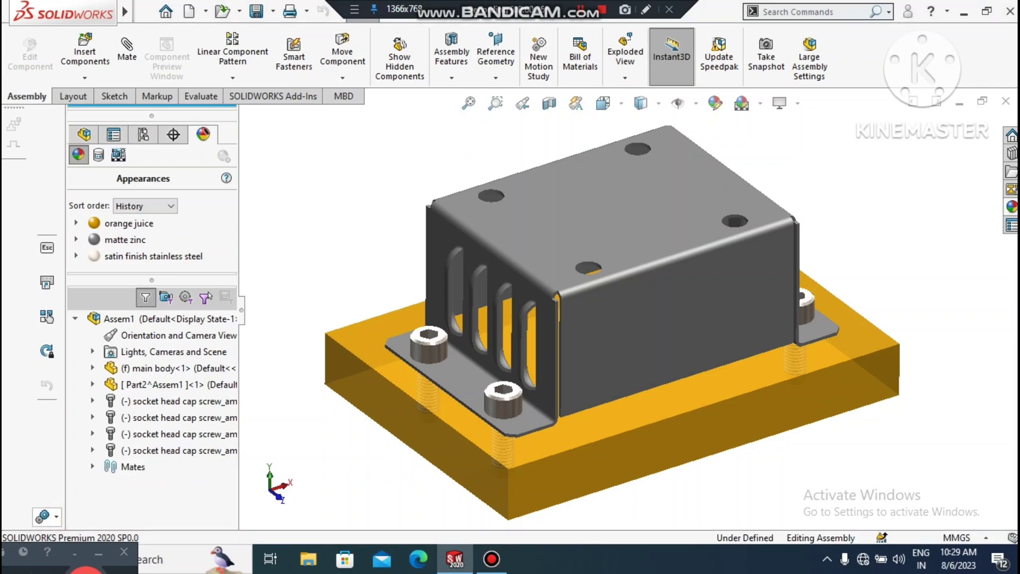
click(47, 516)
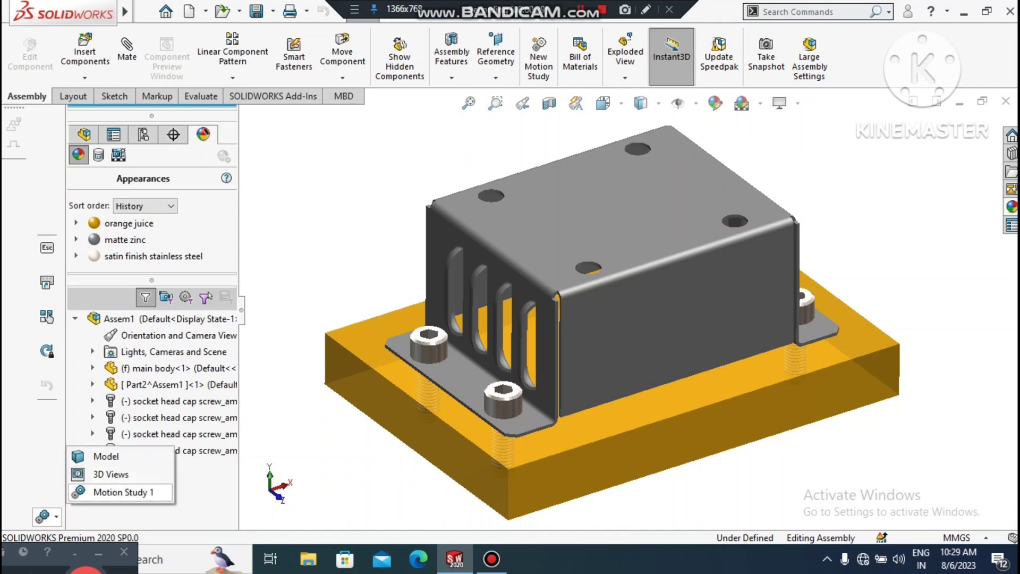
click(103, 491)
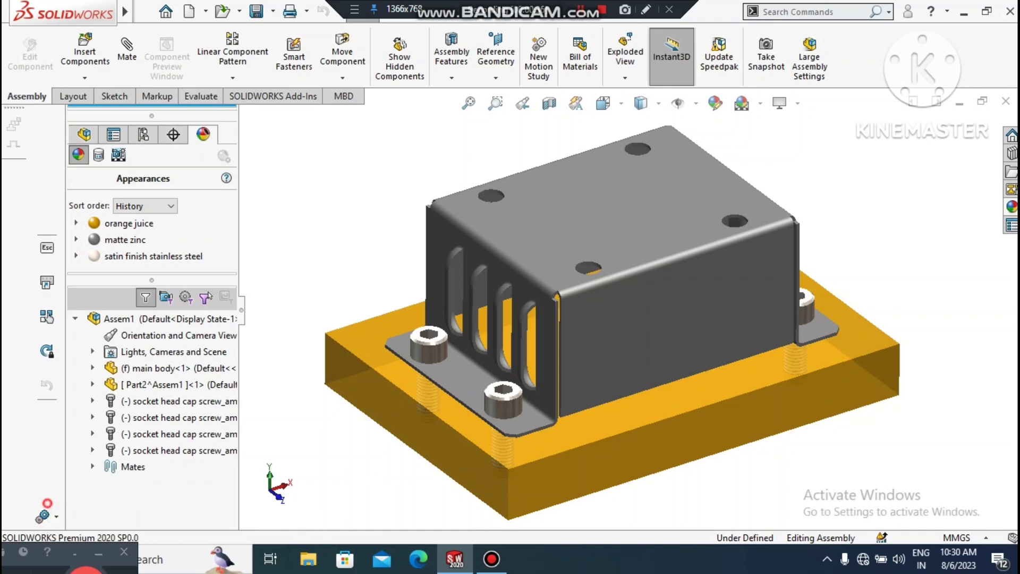
click(45, 514)
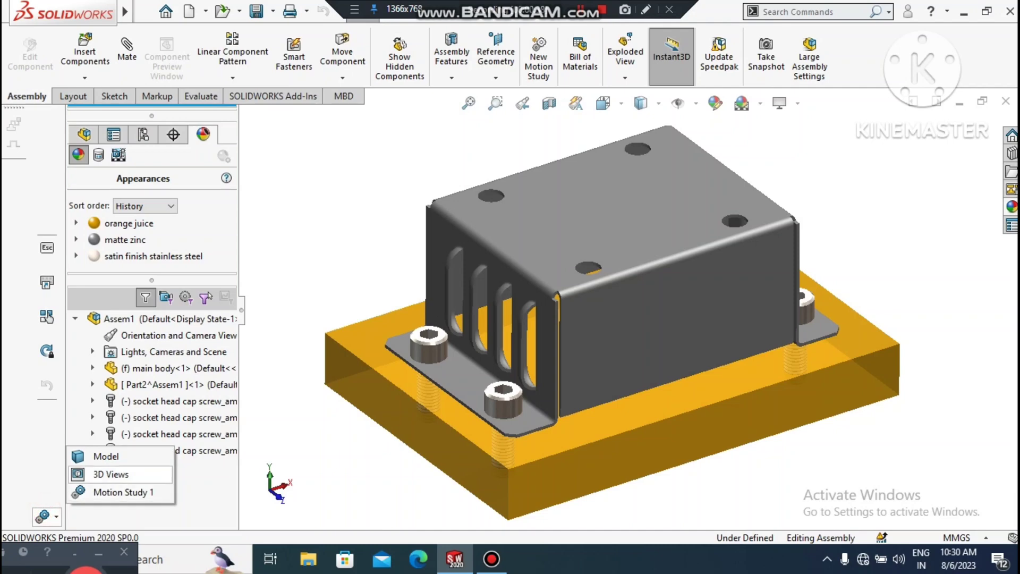
click(105, 456)
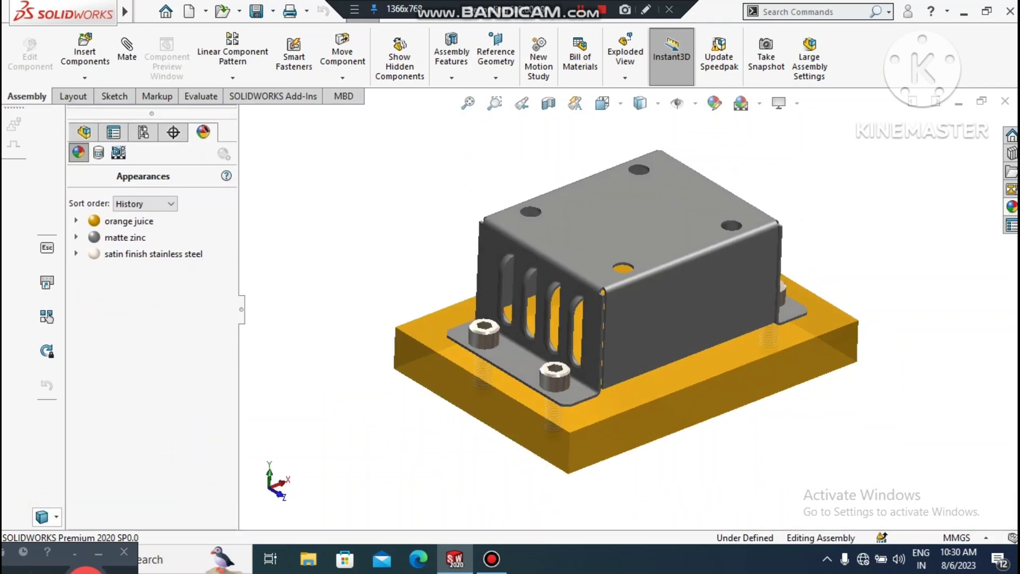
click(49, 514)
click(123, 492)
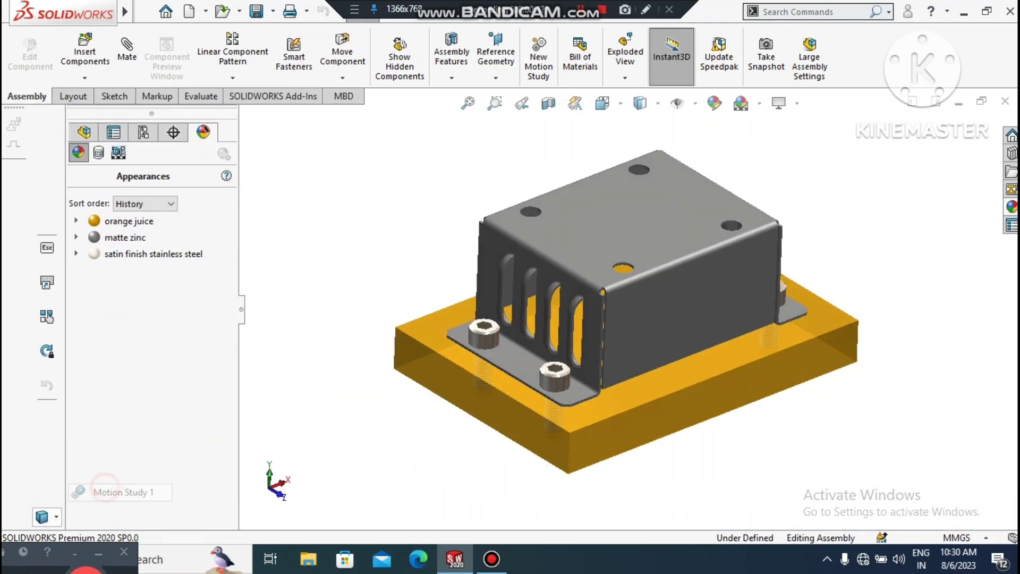
click(180, 509)
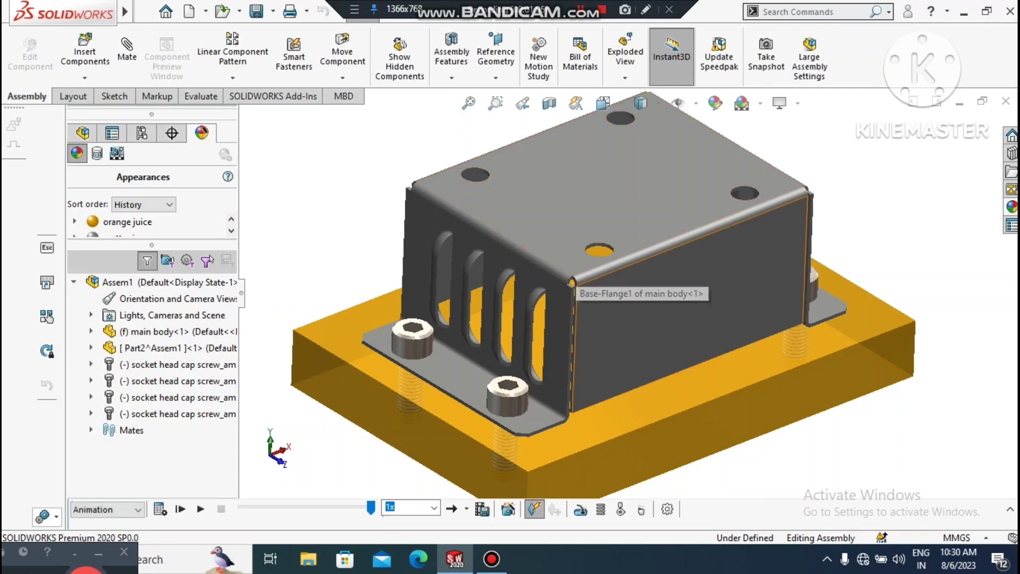
middle_drag(575, 326, 755, 294)
scroll(734, 435, down, 3)
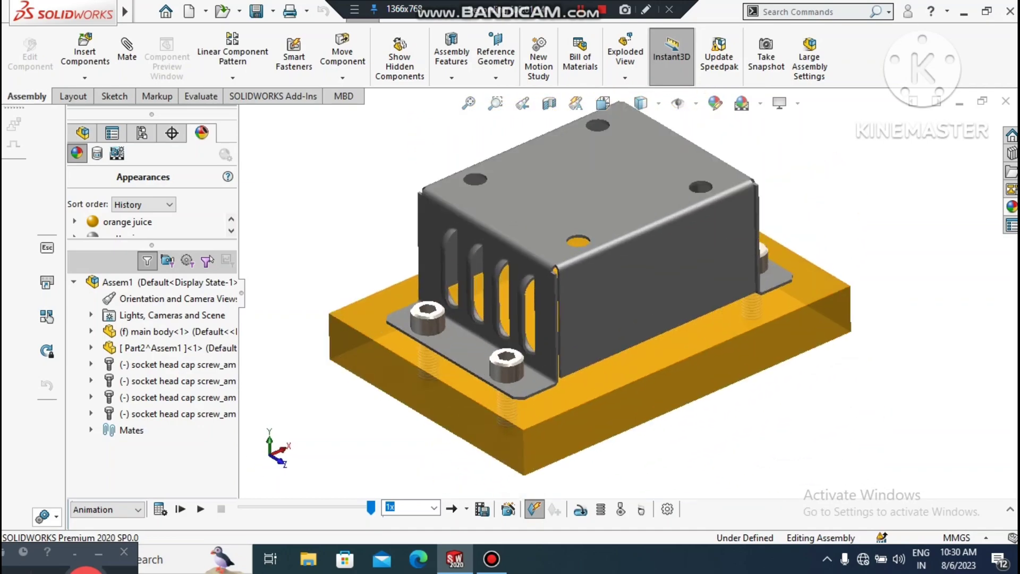
- Create a new part document and change its scene to a plain white background
click(146, 12)
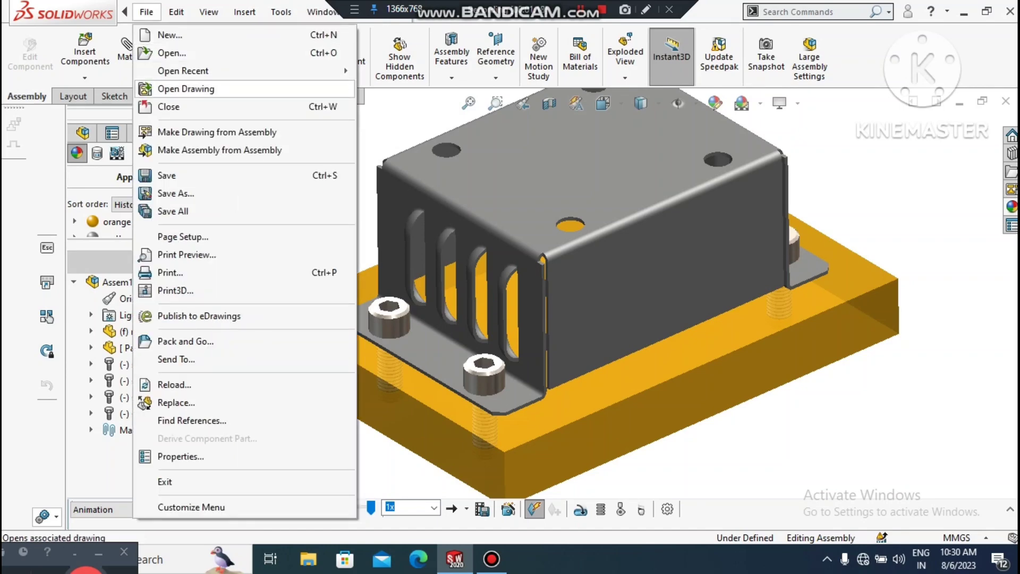
click(169, 35)
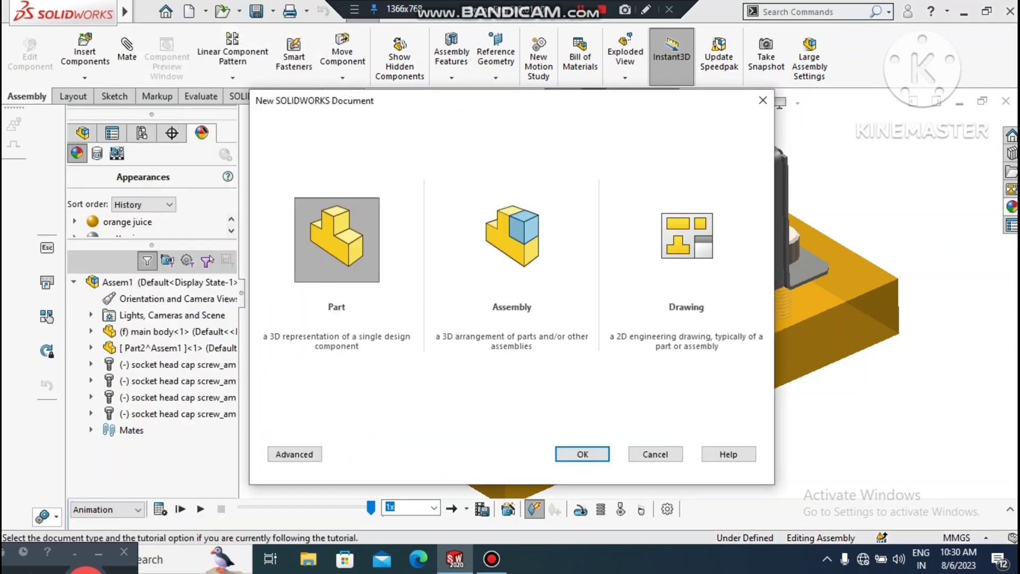
click(592, 449)
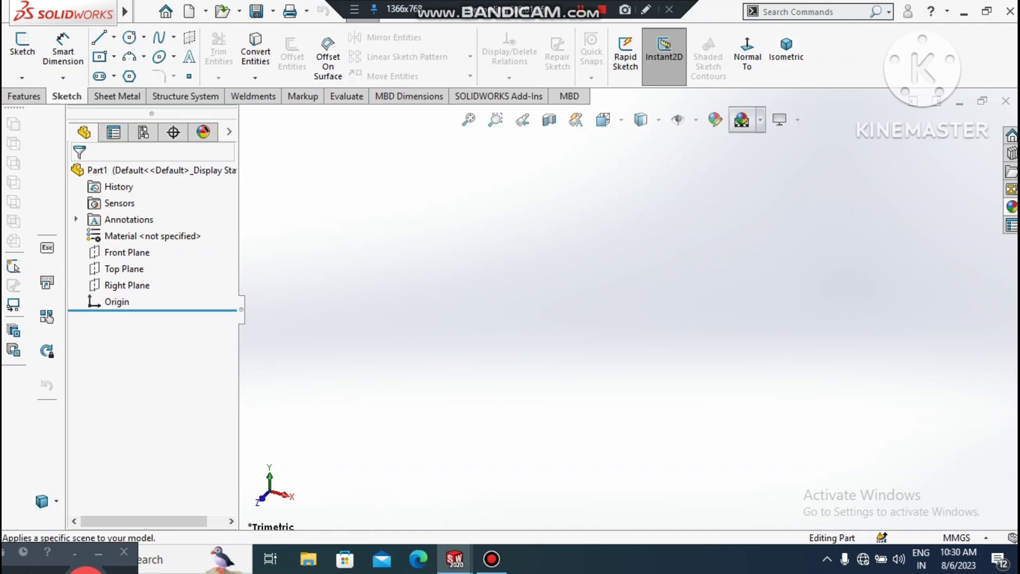
click(760, 120)
click(767, 160)
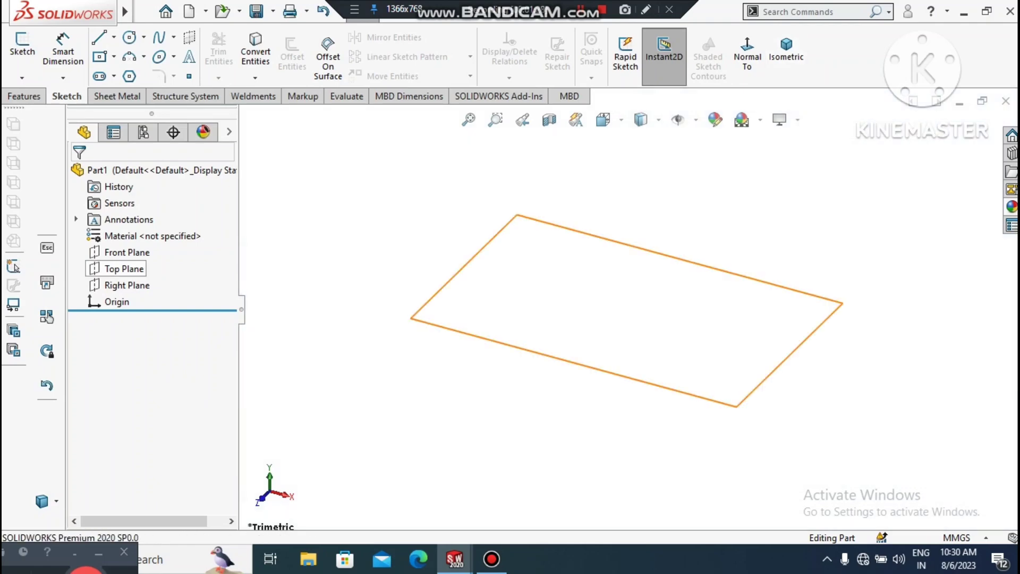
- Sketch a center rectangle about 200 mm wide on the Top Plane, centered on the origin
right_click(124, 269)
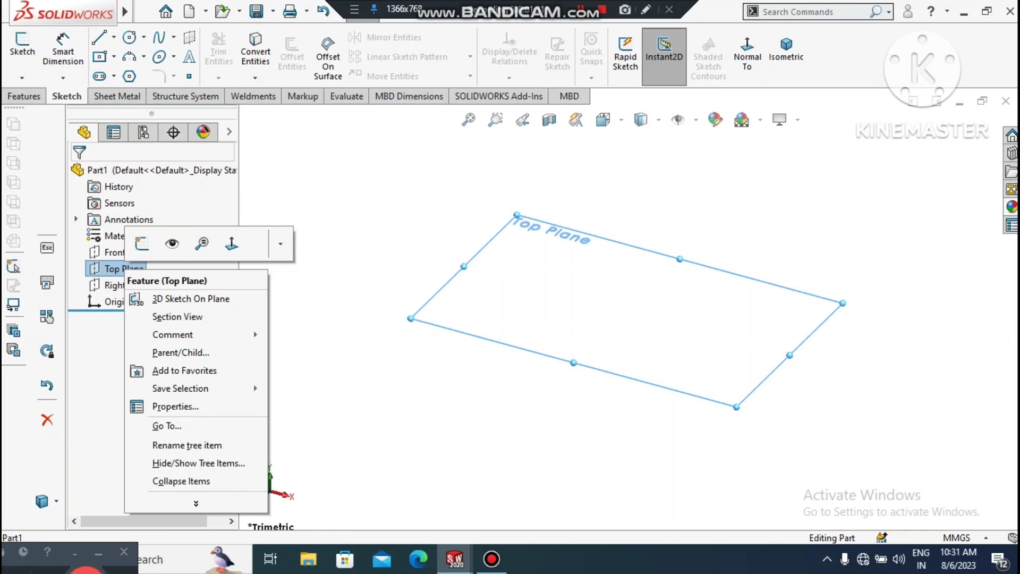
click(141, 243)
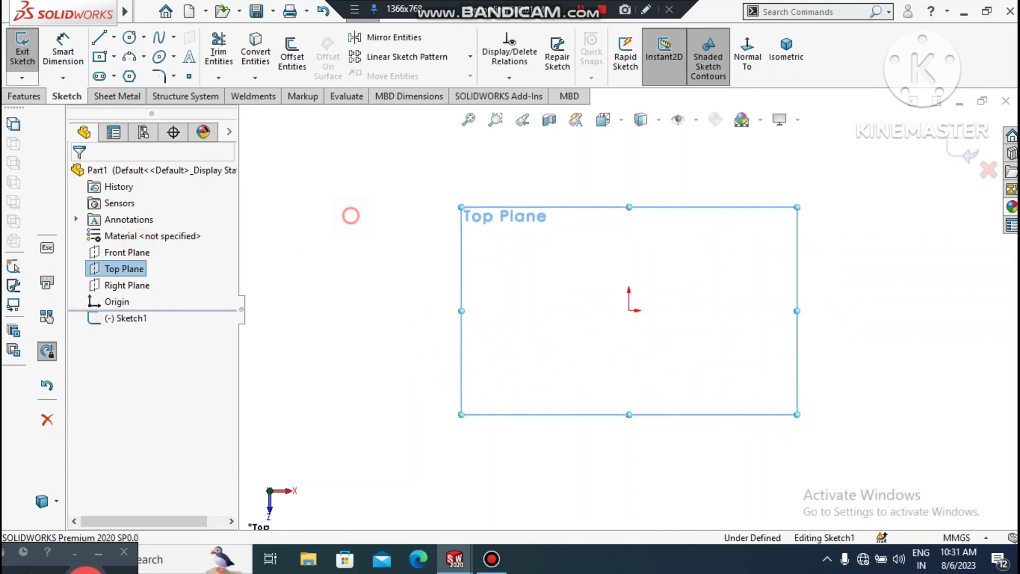
click(351, 215)
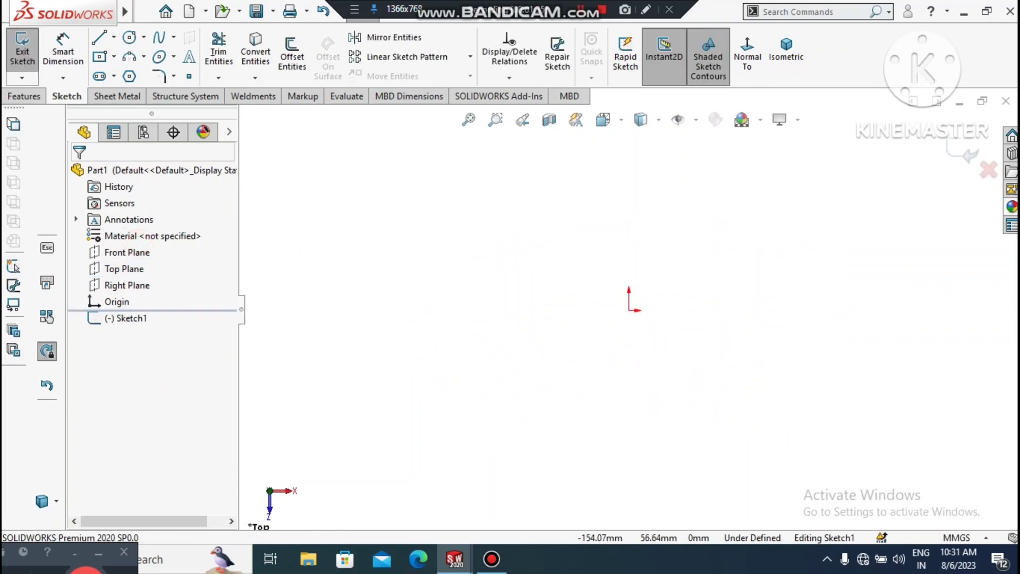
click(114, 57)
click(139, 92)
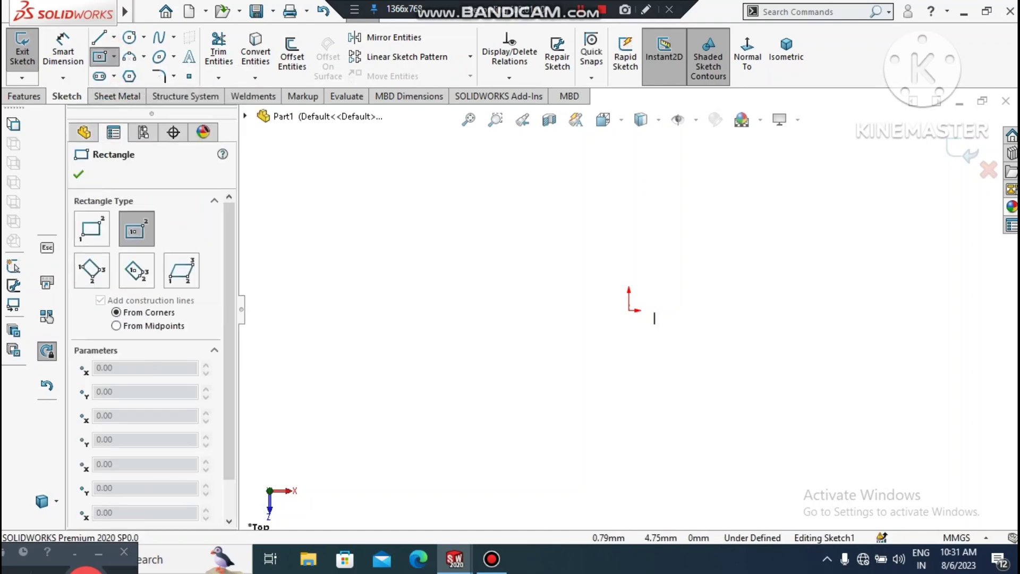
click(629, 310)
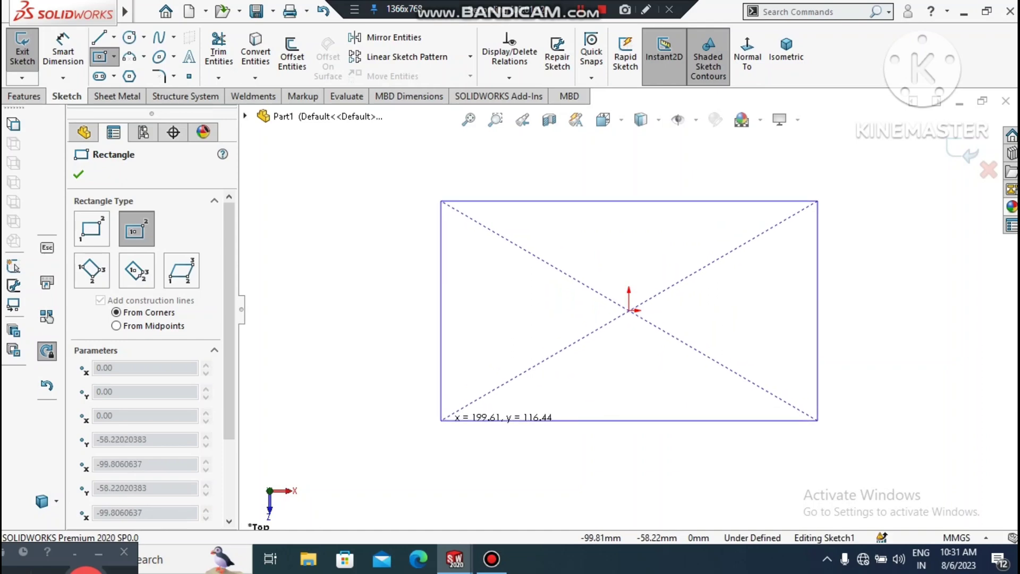
click(439, 428)
key(Escape)
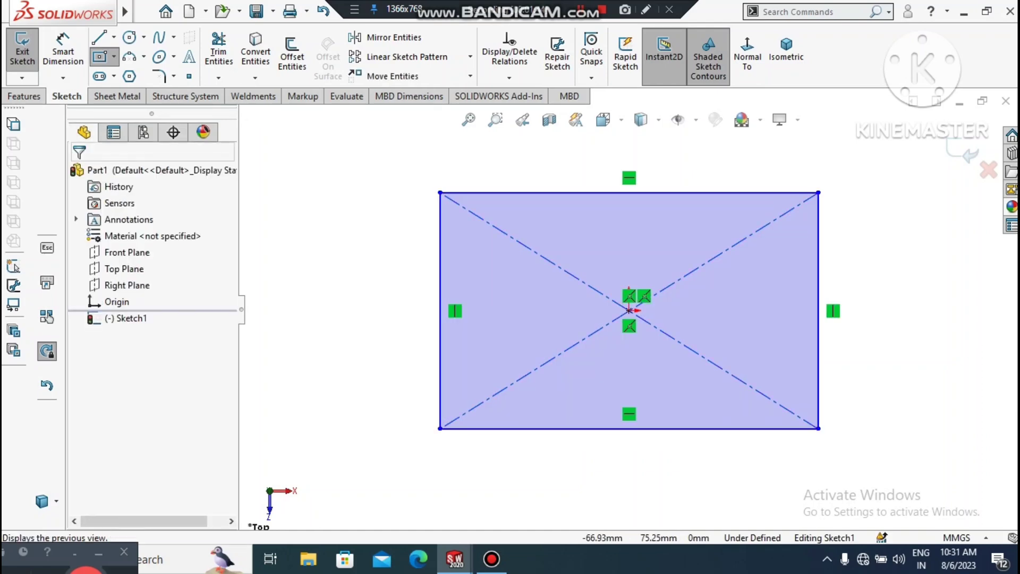
- Turn off shaded sketch contours and dimension the rectangle's horizontal side to 100 mm
click(707, 58)
click(63, 51)
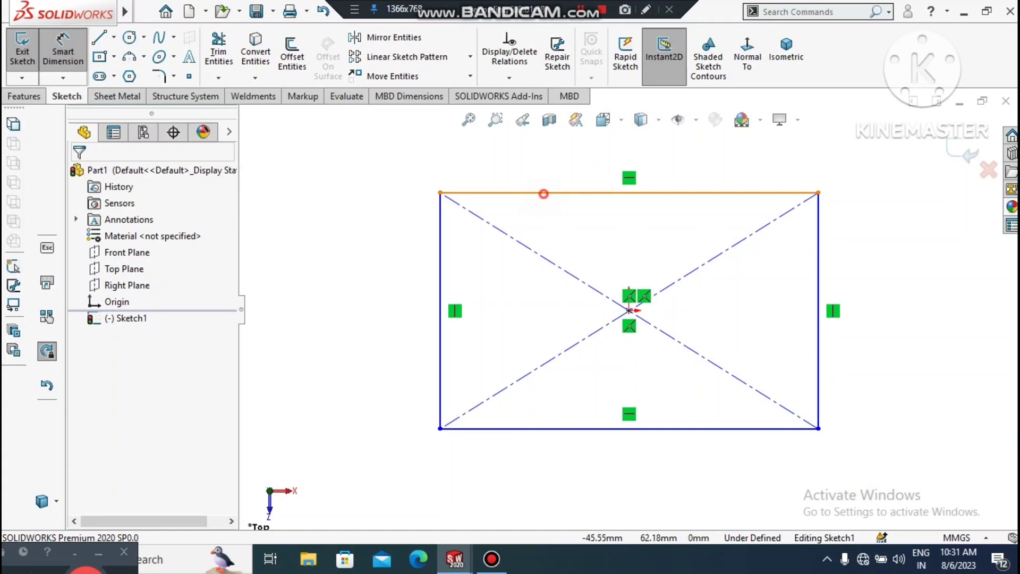
click(543, 194)
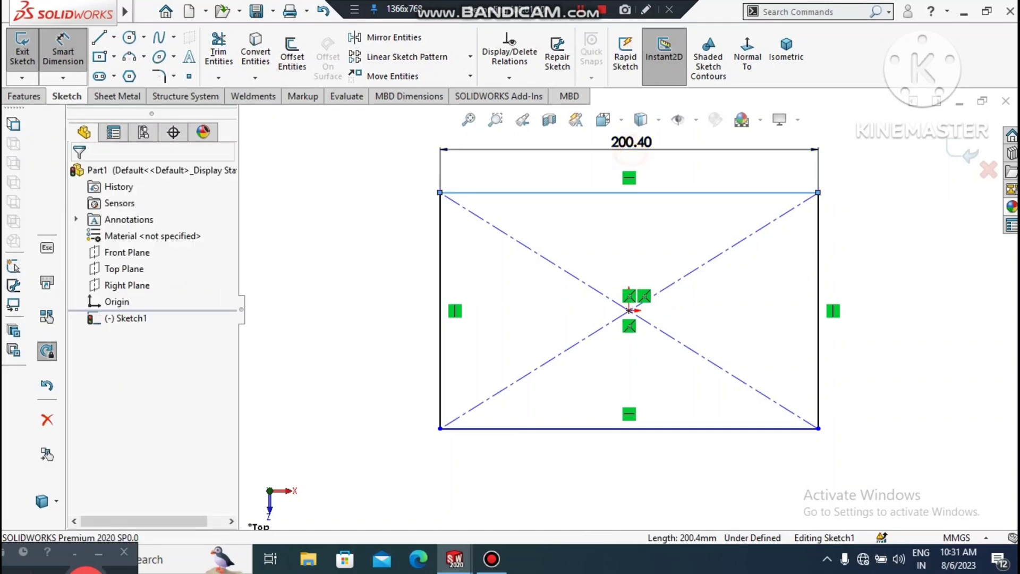
click(631, 155)
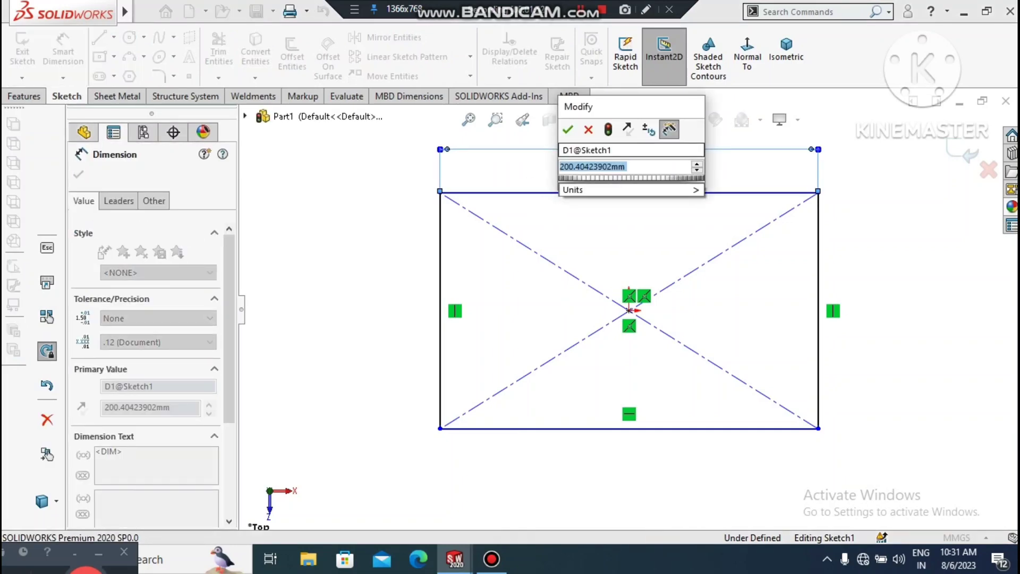
text(100)
key(Return)
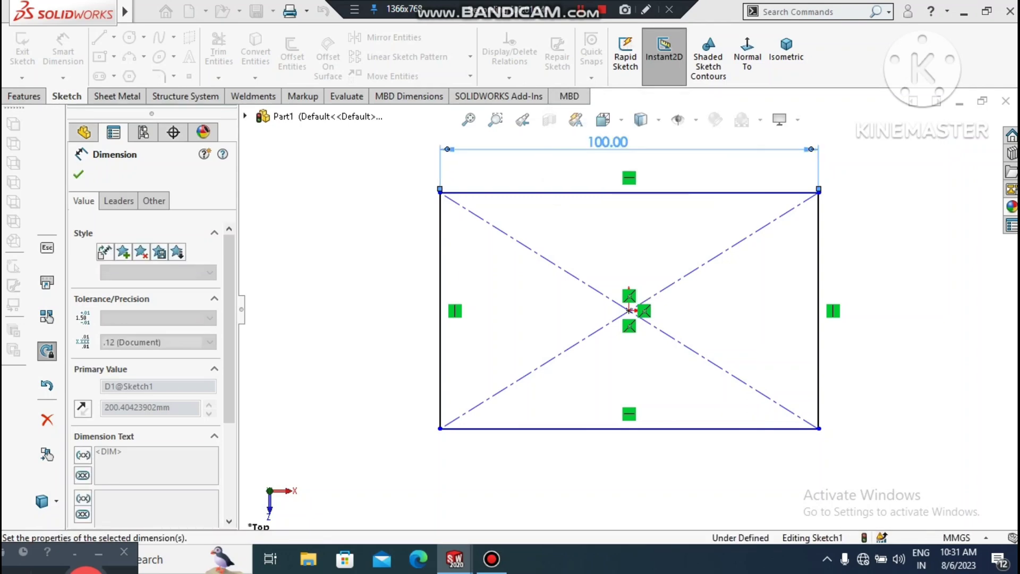
click(554, 227)
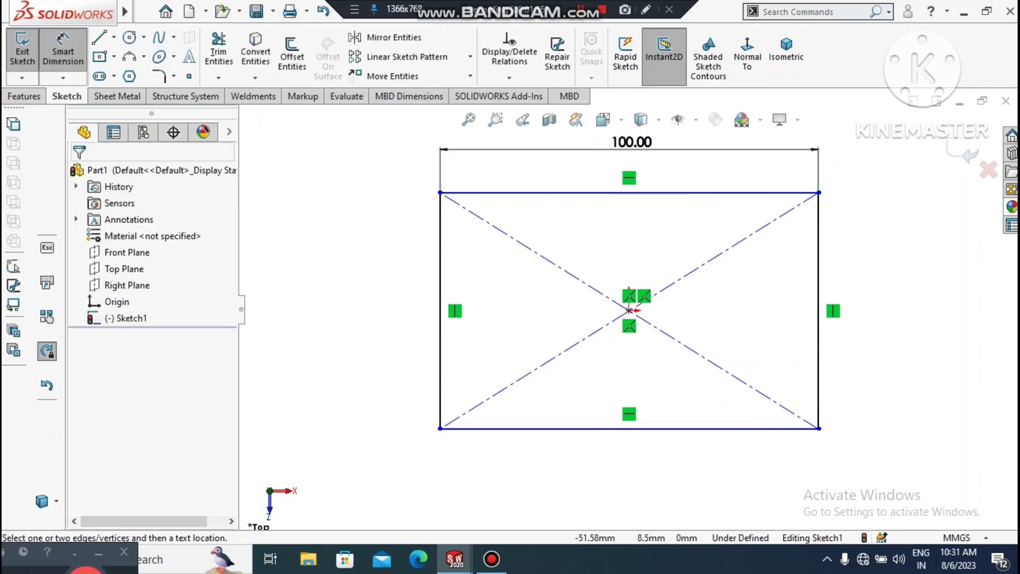
- Dimension the rectangle's vertical side to 80 mm
click(439, 274)
click(361, 300)
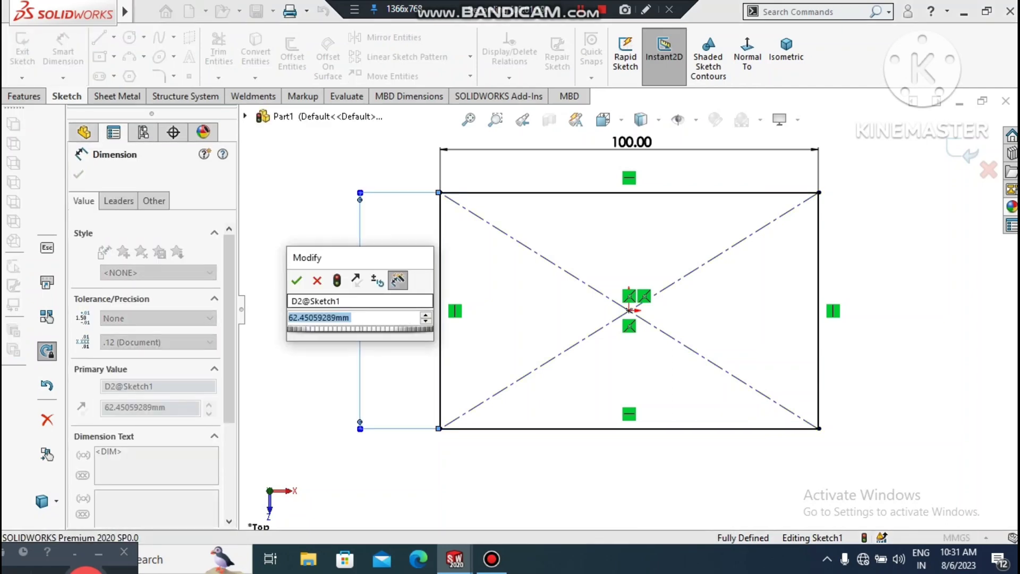
text(60)
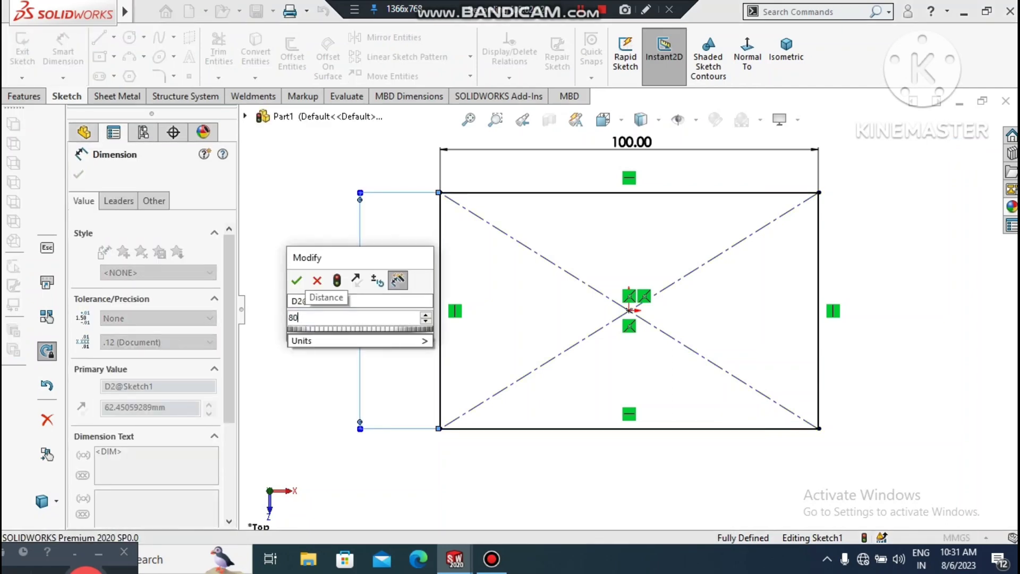
key(Return)
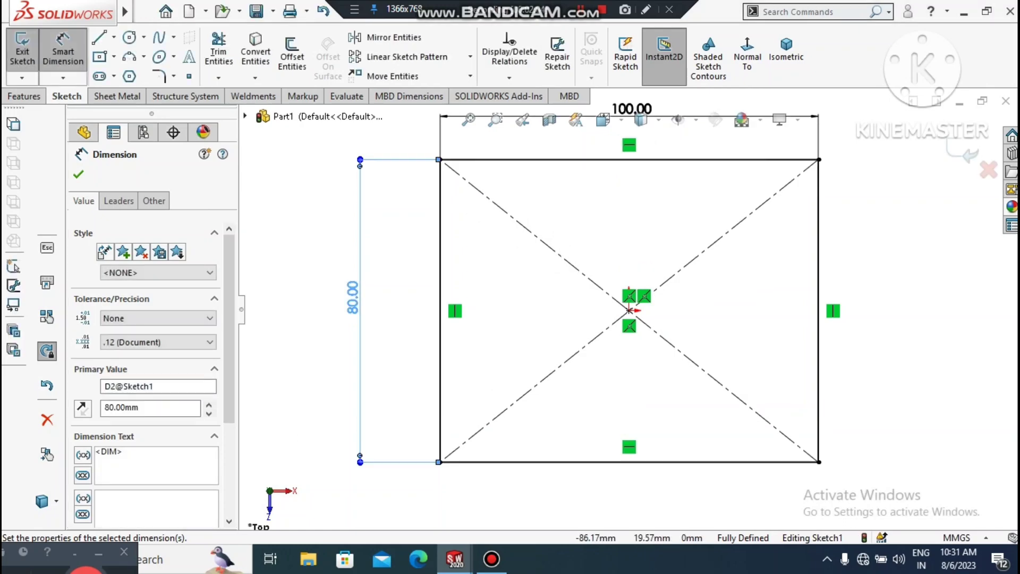
click(303, 238)
scroll(300, 237, up, 1)
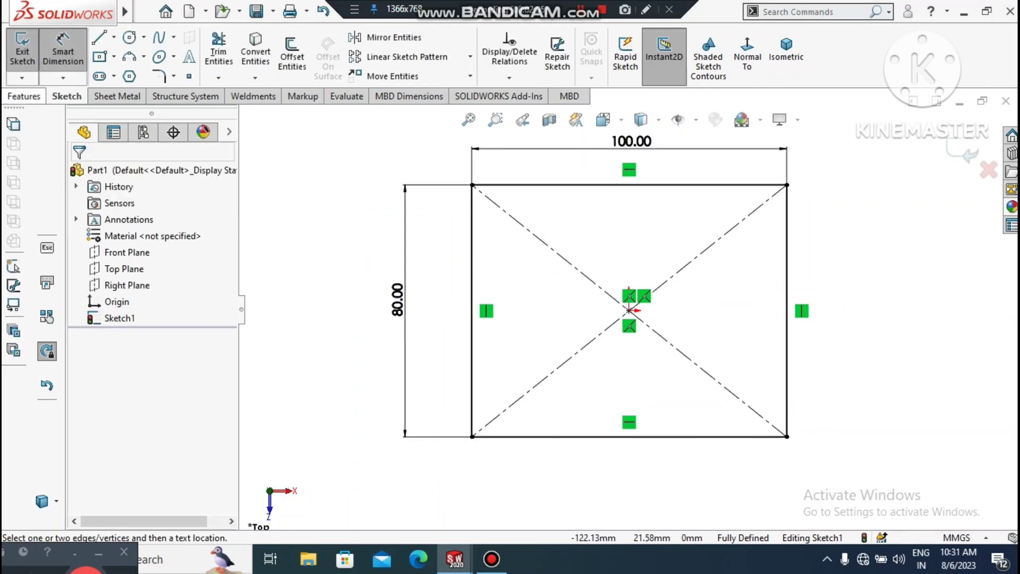
- Create a Base Flange from the rectangle sketch, 1.20 mm thick with a K-Factor of 0.5 and rectangular relief at ratio 0.5
click(24, 96)
click(119, 96)
click(32, 68)
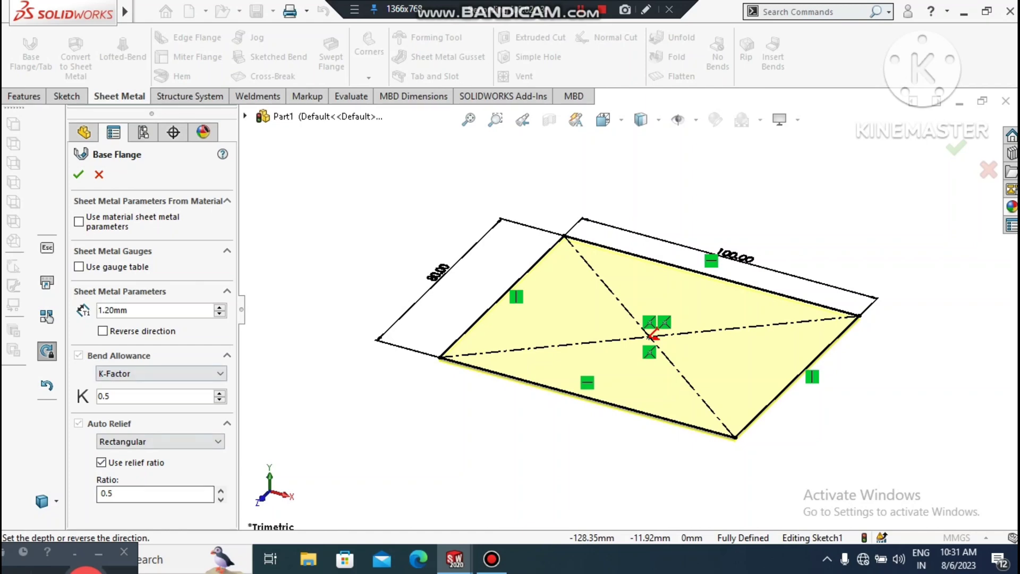
click(78, 174)
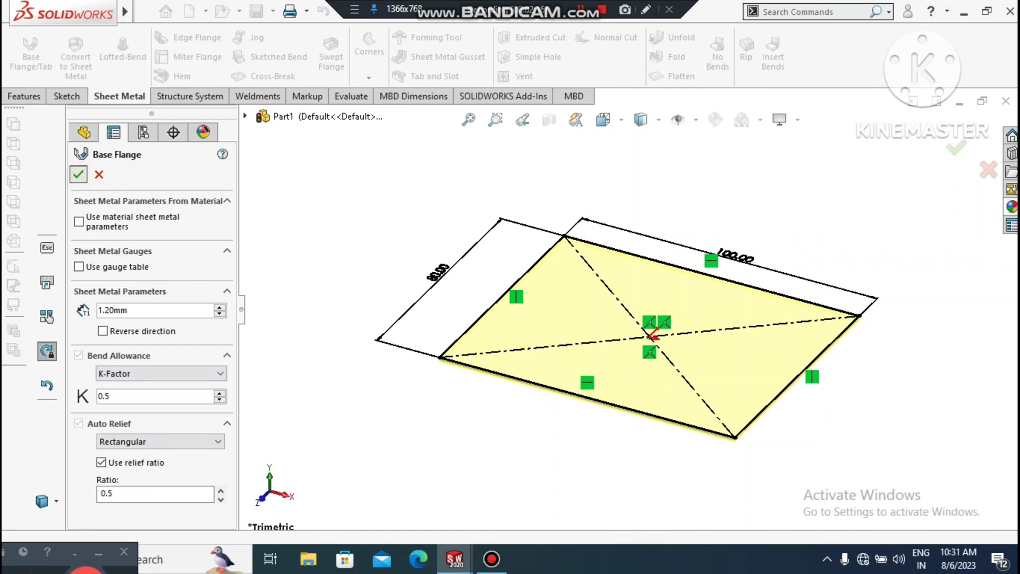
click(350, 346)
scroll(848, 460, down, 1)
scroll(627, 305, up, 1)
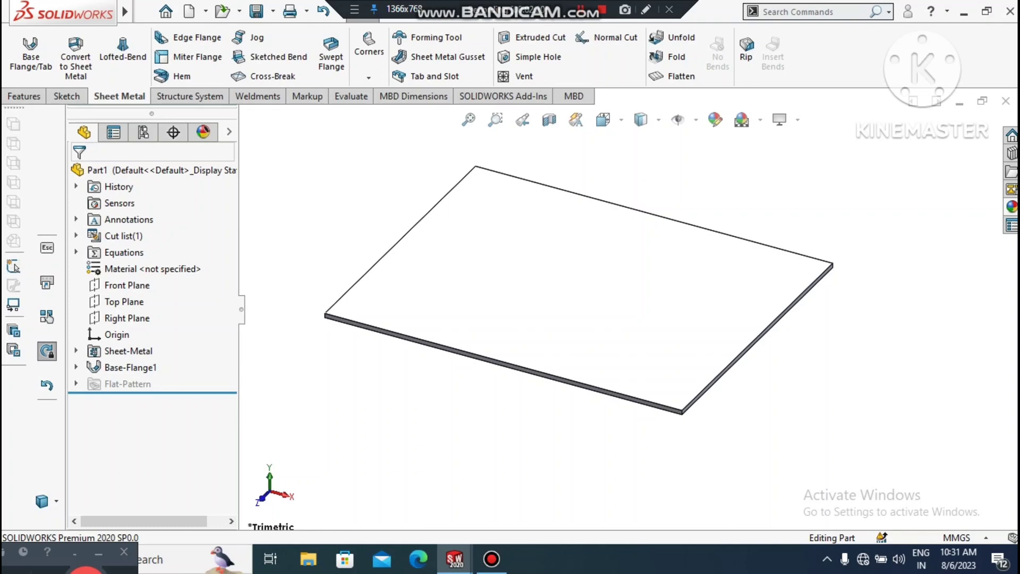
- Apply the matte zinc appearance to the sheet metal part
click(1012, 206)
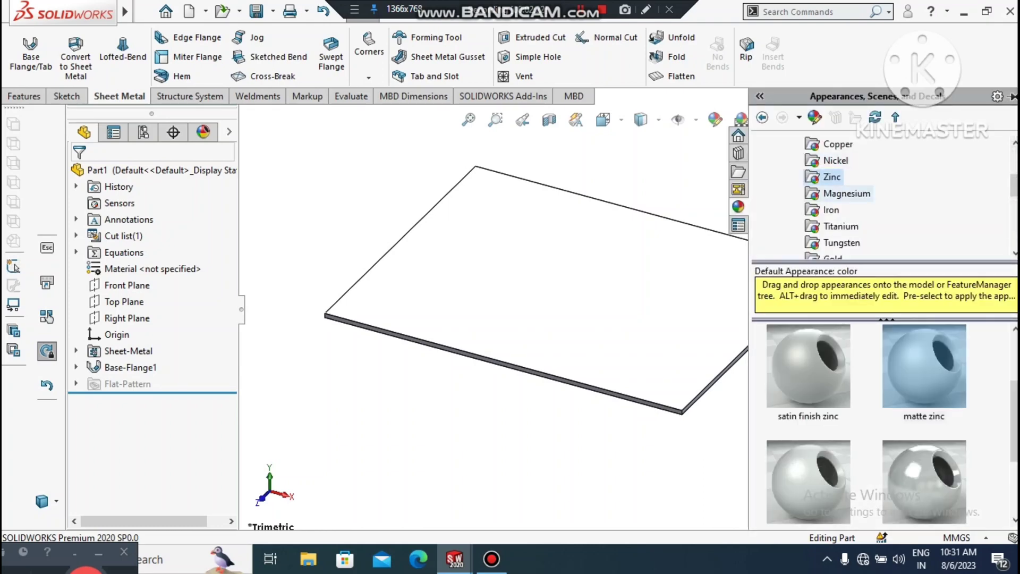
click(929, 368)
click(928, 368)
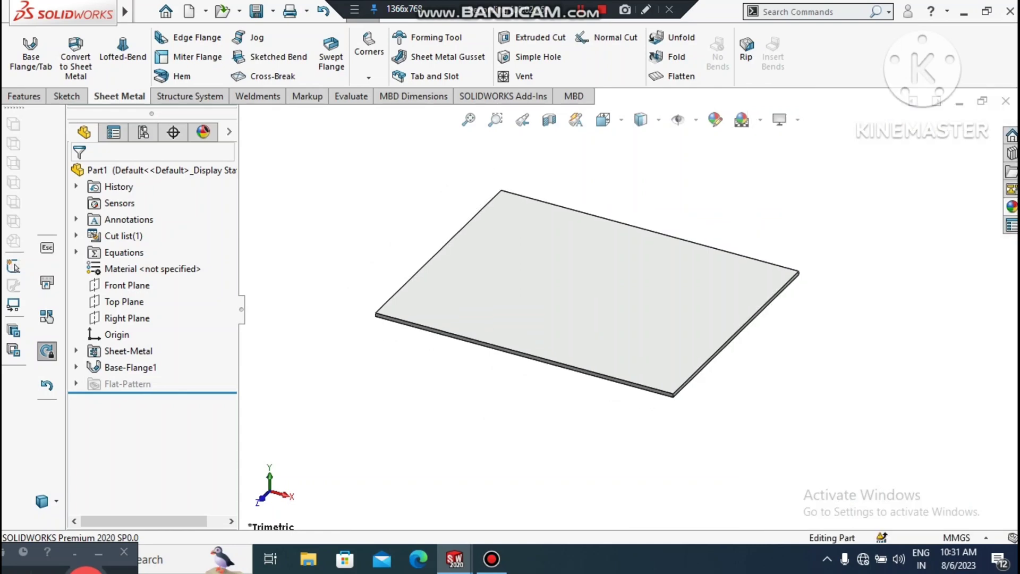
click(515, 409)
- Start an Edge Flange on the plate's two opposite 80 mm edges, pulled downward about 51 mm
click(194, 33)
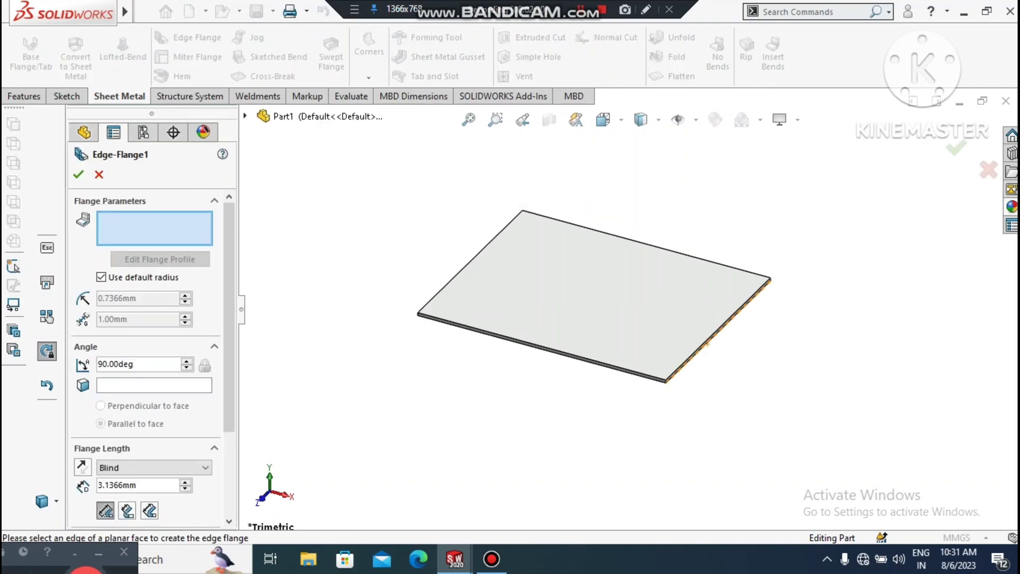
click(706, 343)
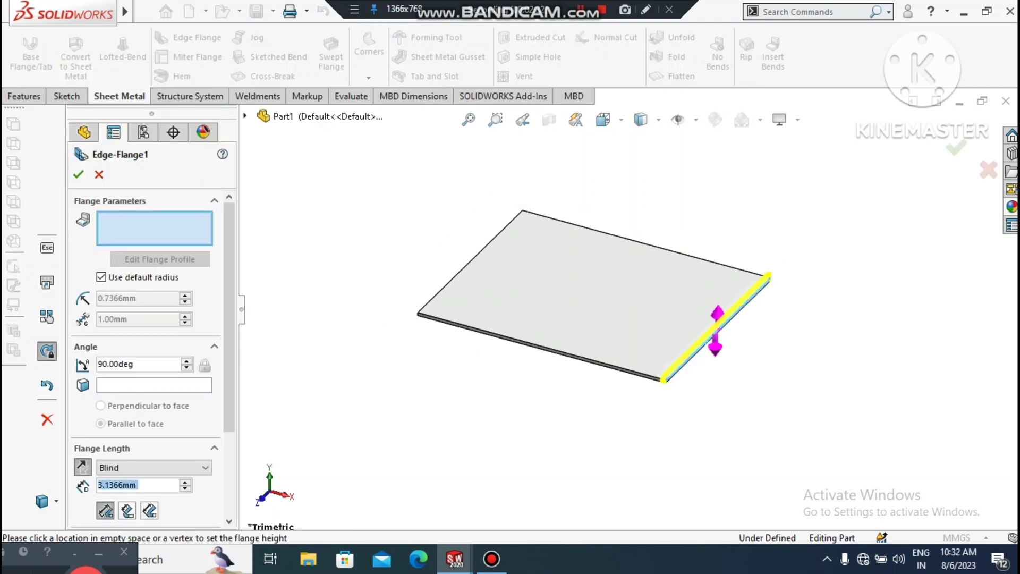
click(728, 453)
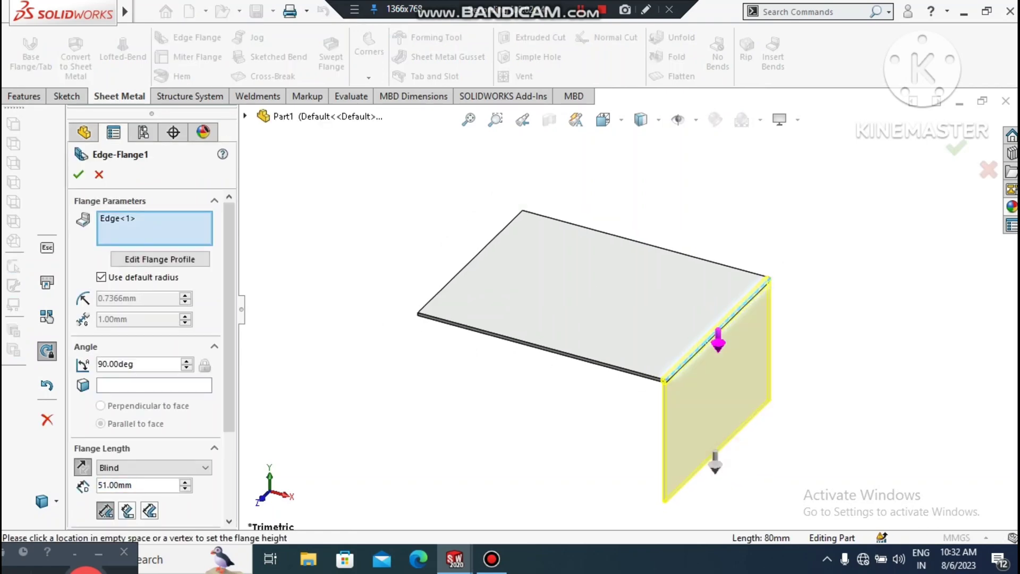
scroll(631, 313, up, 1)
click(496, 271)
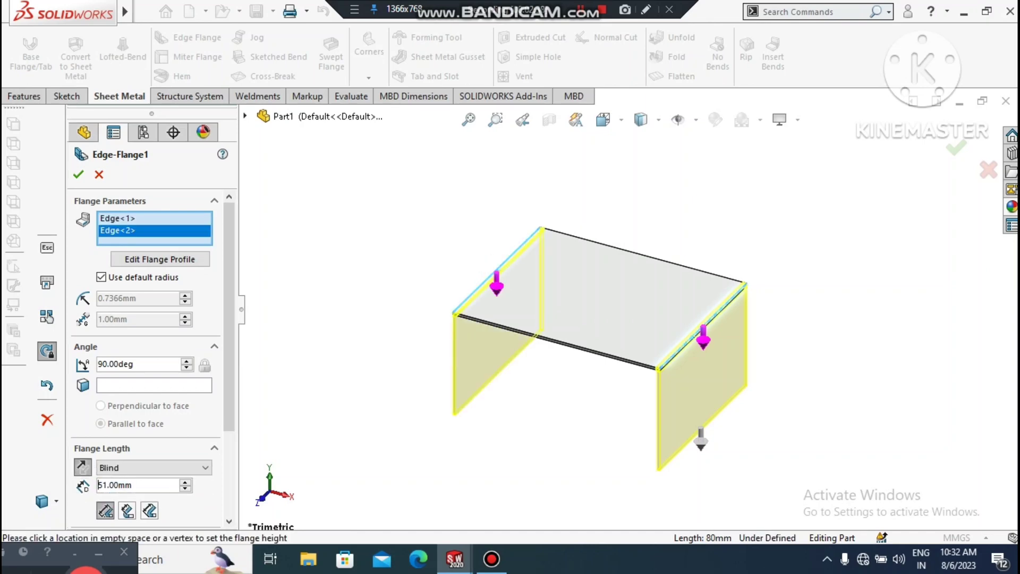
- Override the default bend radius of the two side flanges with 1.20 mm
click(101, 276)
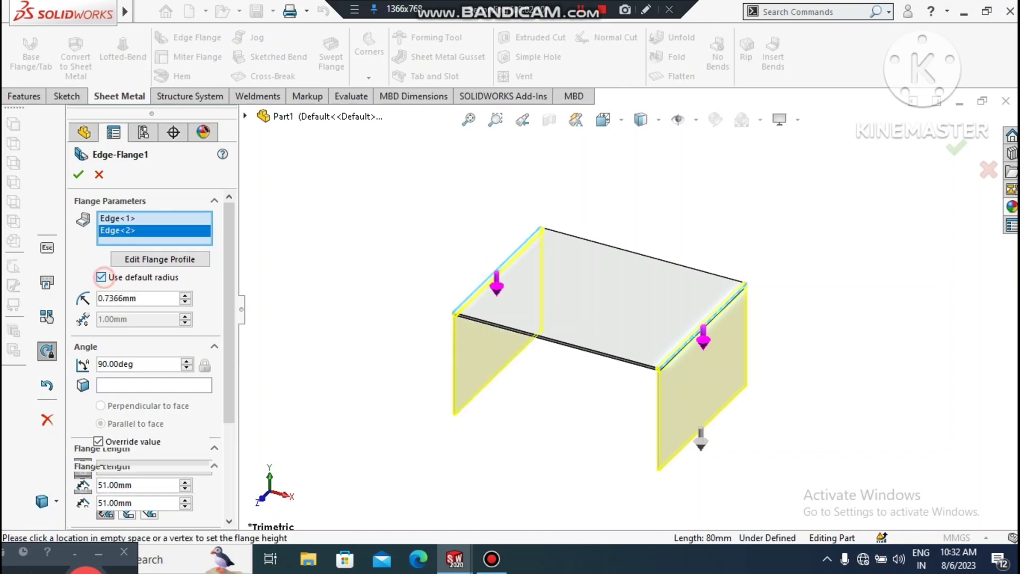
double_click(140, 299)
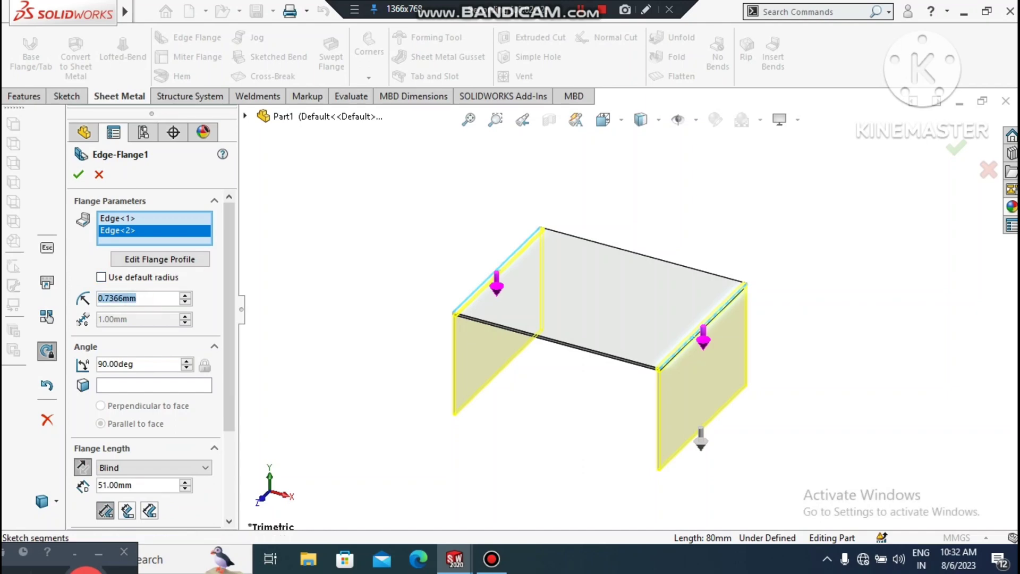
text(1.2)
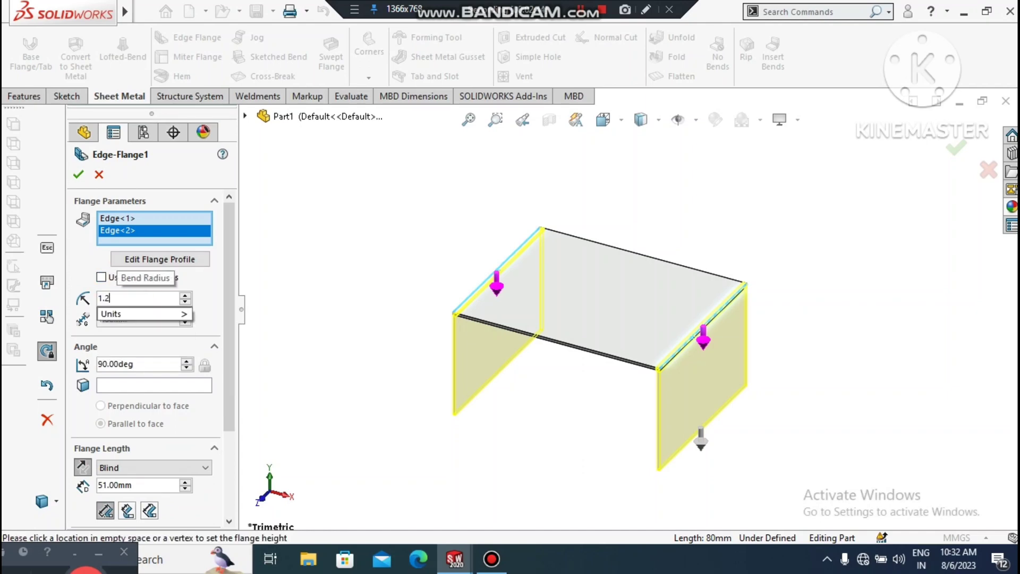
key(Return)
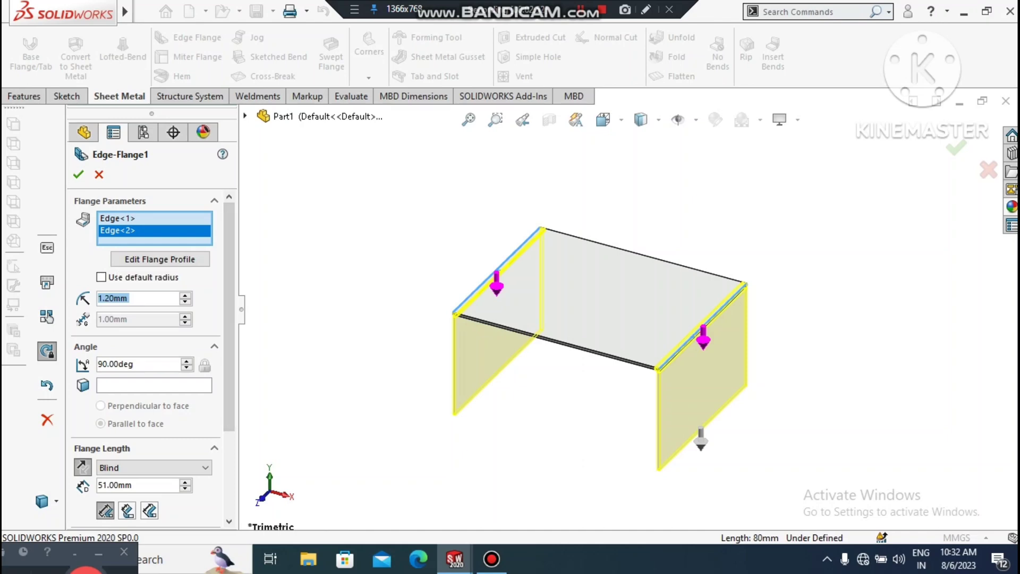
- Set the side flanges' length to 50 mm and create them
click(131, 484)
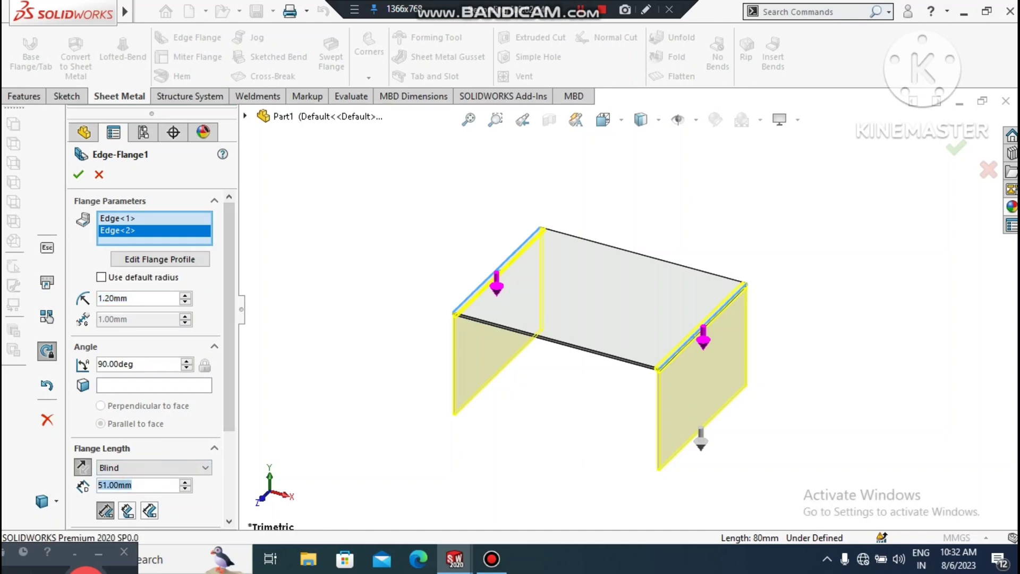
text(50)
key(Return)
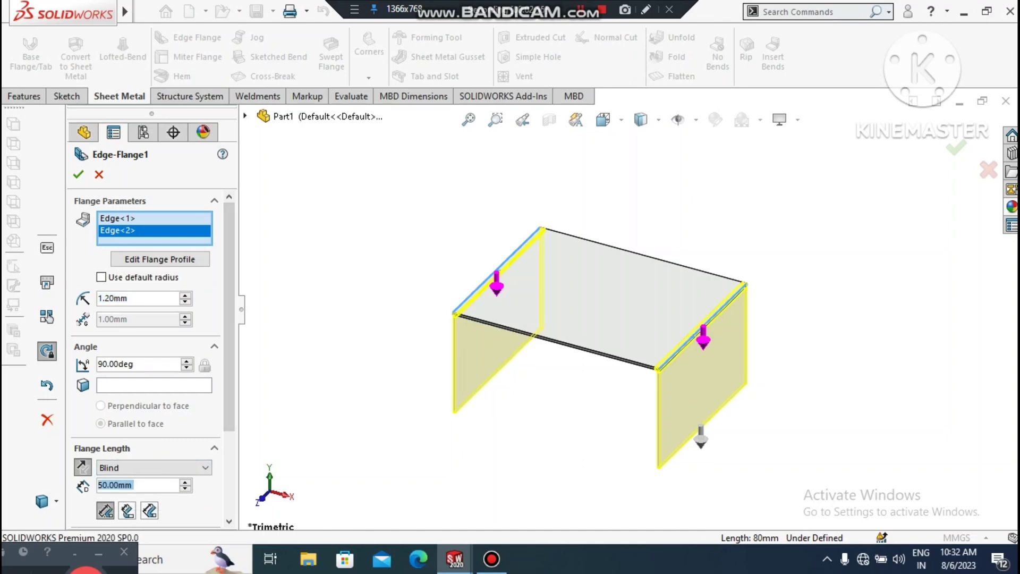
scroll(154, 359, down, 3)
scroll(154, 359, down, 1)
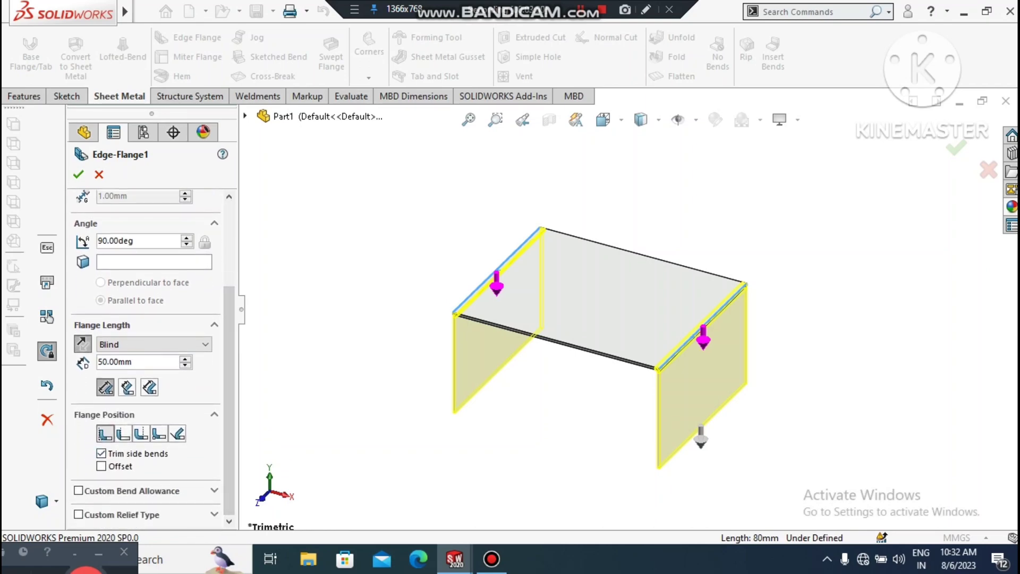
scroll(634, 428, down, 3)
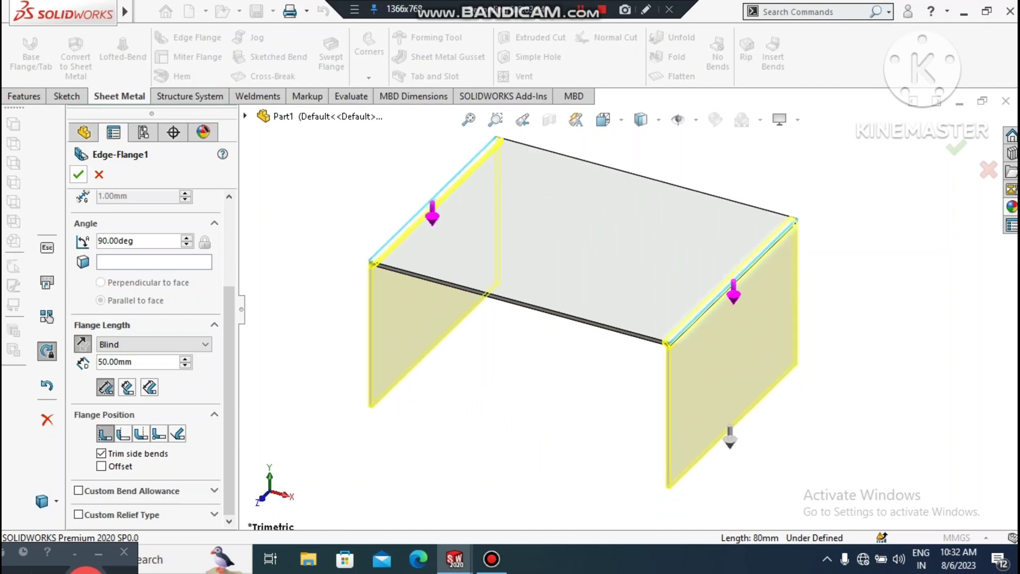
click(78, 174)
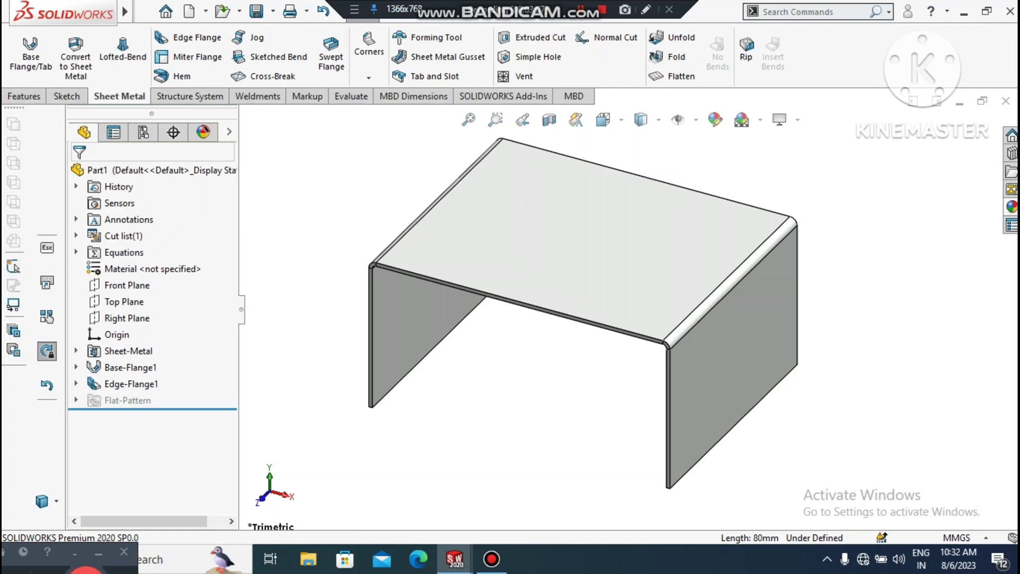
- Start an Edge Flange on the lower edges of both side walls, pulled outward about 18 mm
middle_drag(583, 314, 685, 266)
key(ctrl+7)
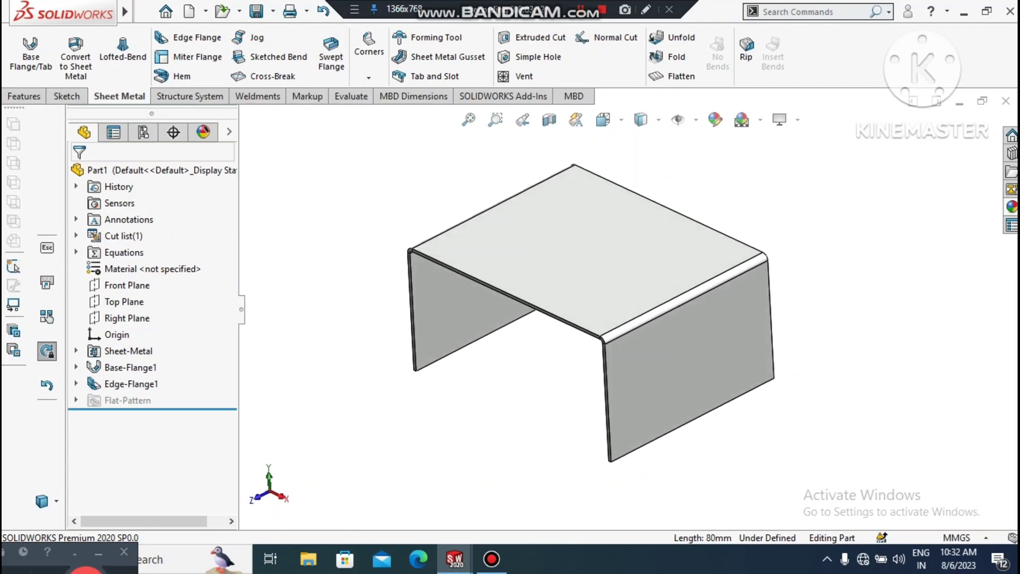
click(526, 425)
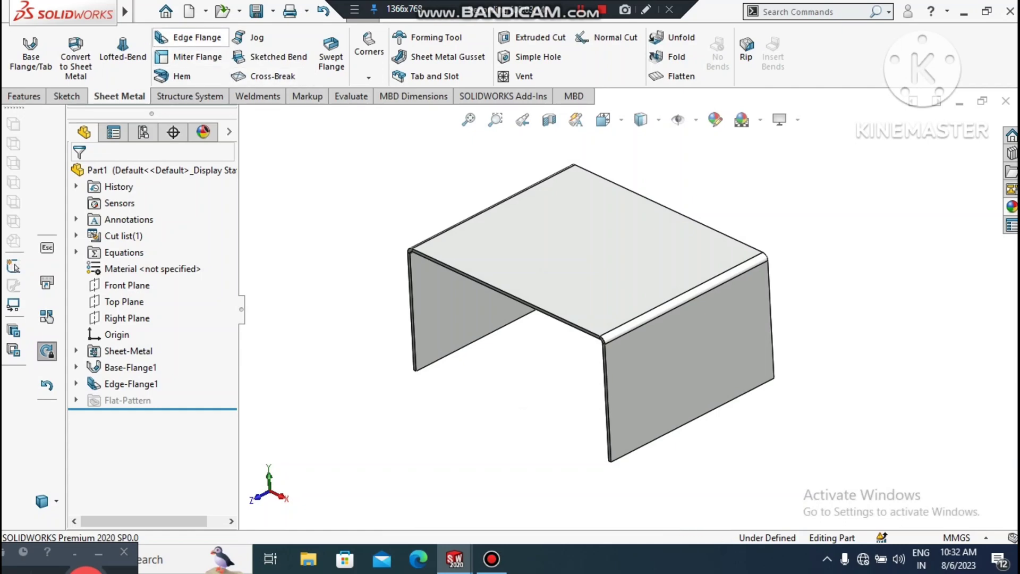
click(189, 38)
click(688, 421)
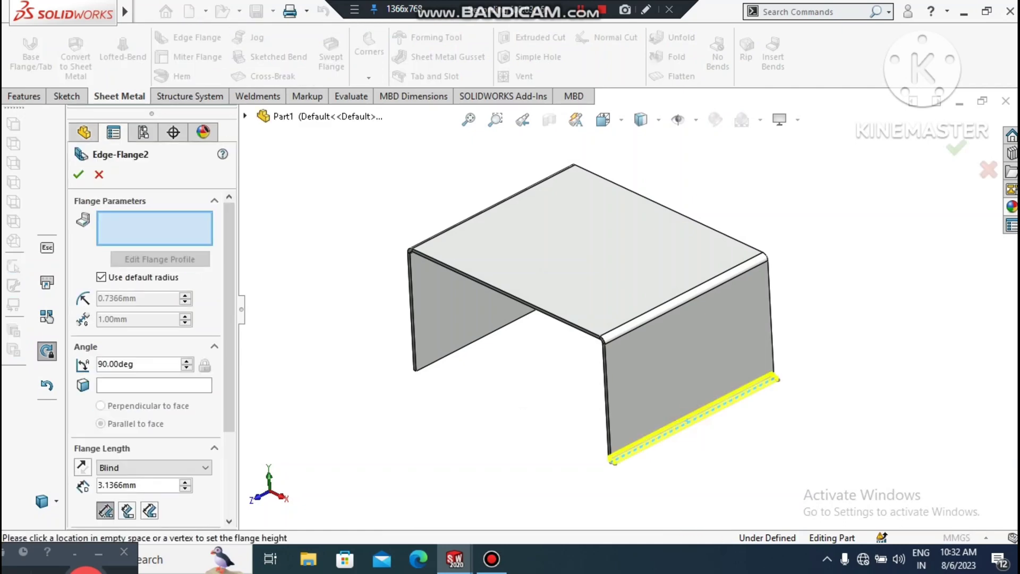
click(735, 438)
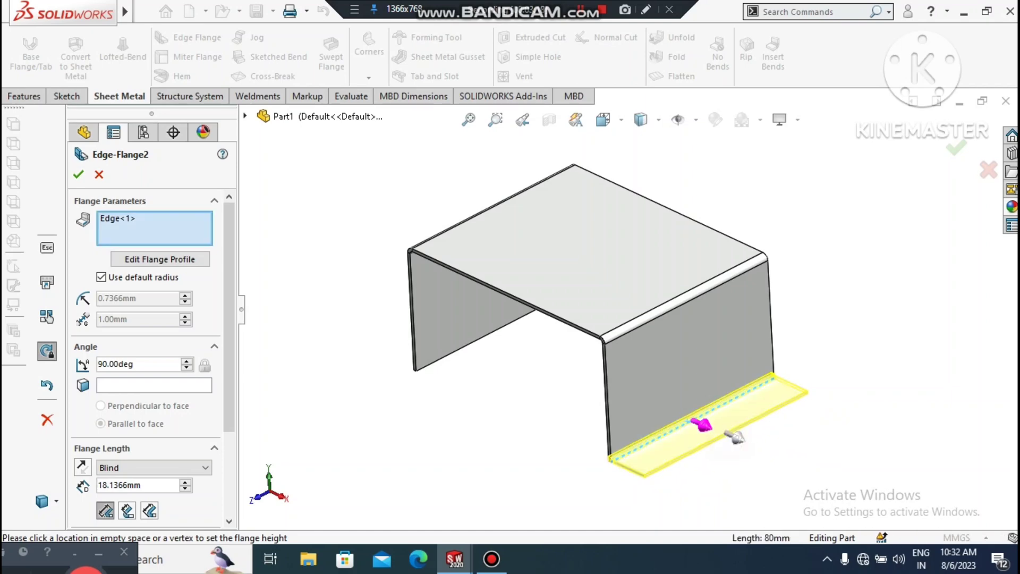
click(476, 338)
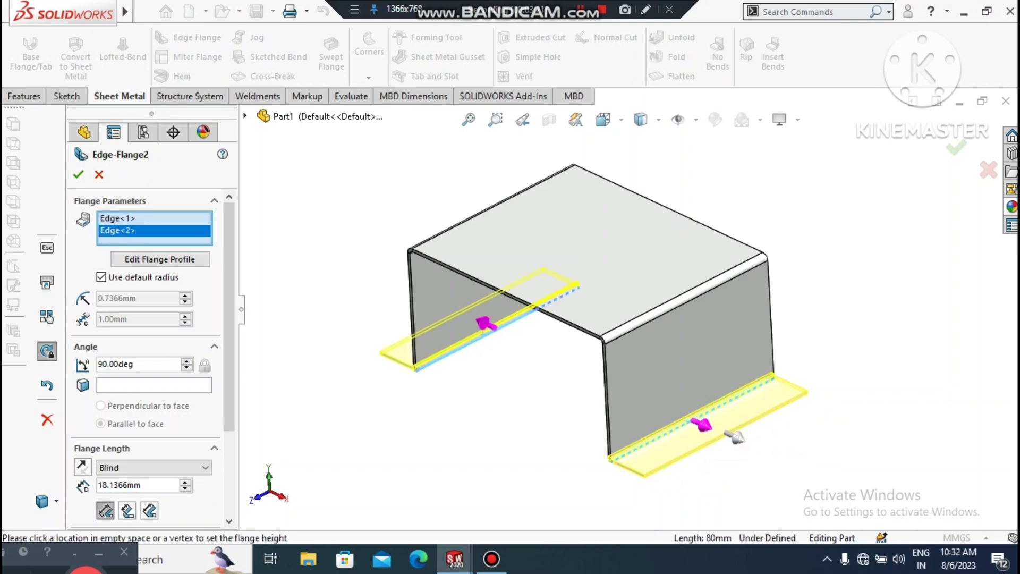
- Set the outward flanges' length to 20 mm and bend radius to 1.20 mm, and create them
drag(160, 485, 80, 490)
text(20)
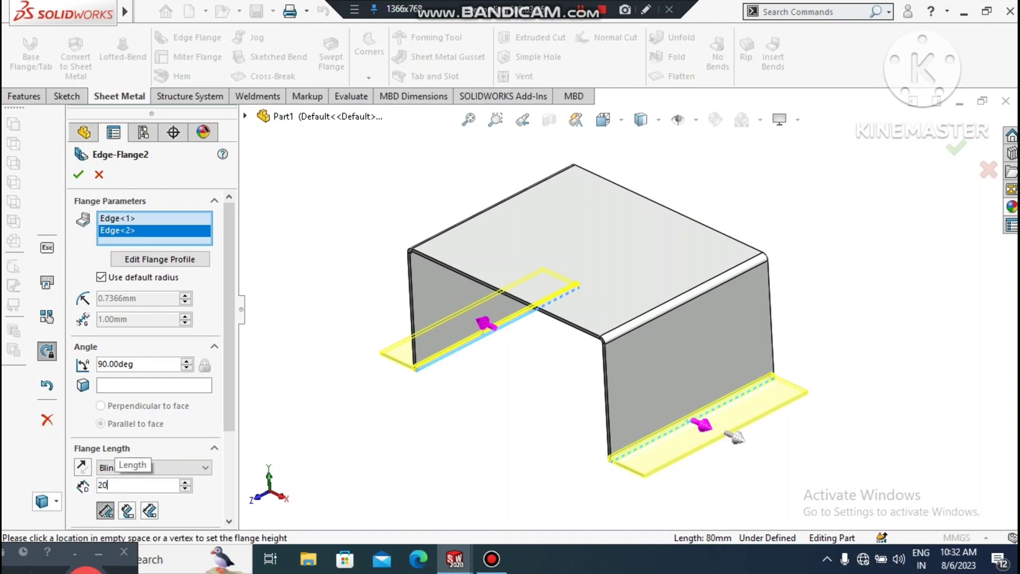
key(Return)
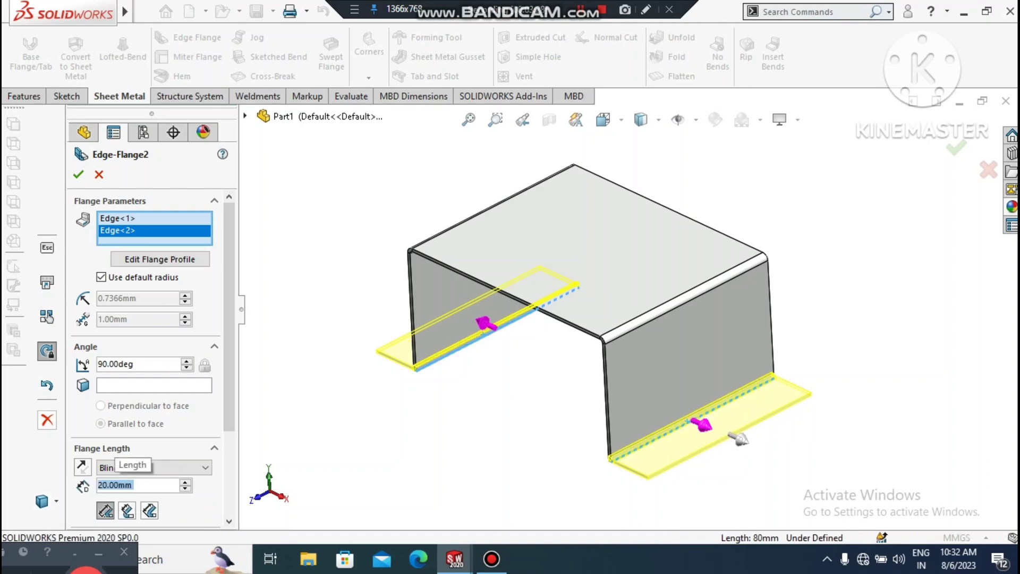
click(101, 277)
drag(138, 298, 113, 298)
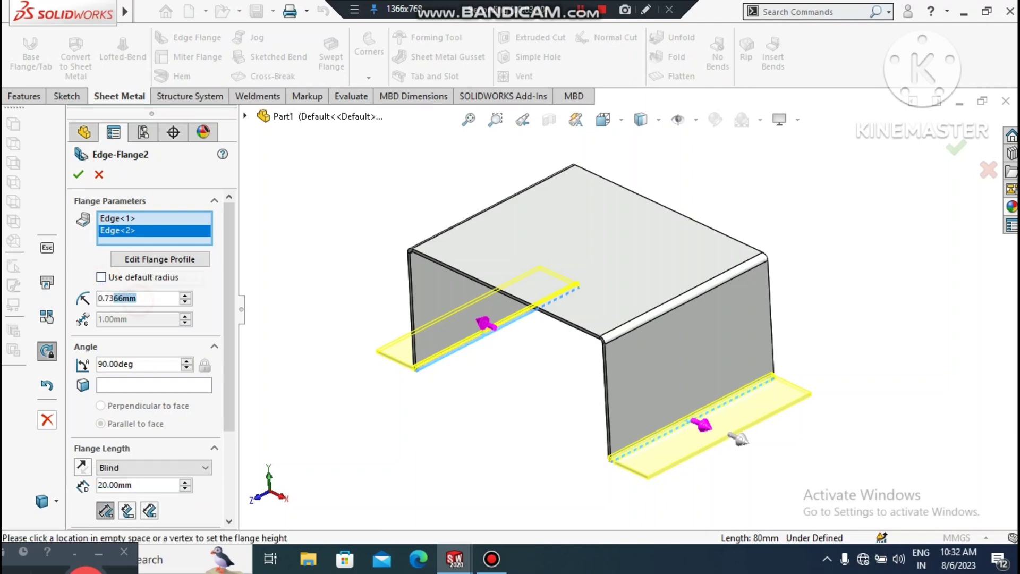
text(1.)
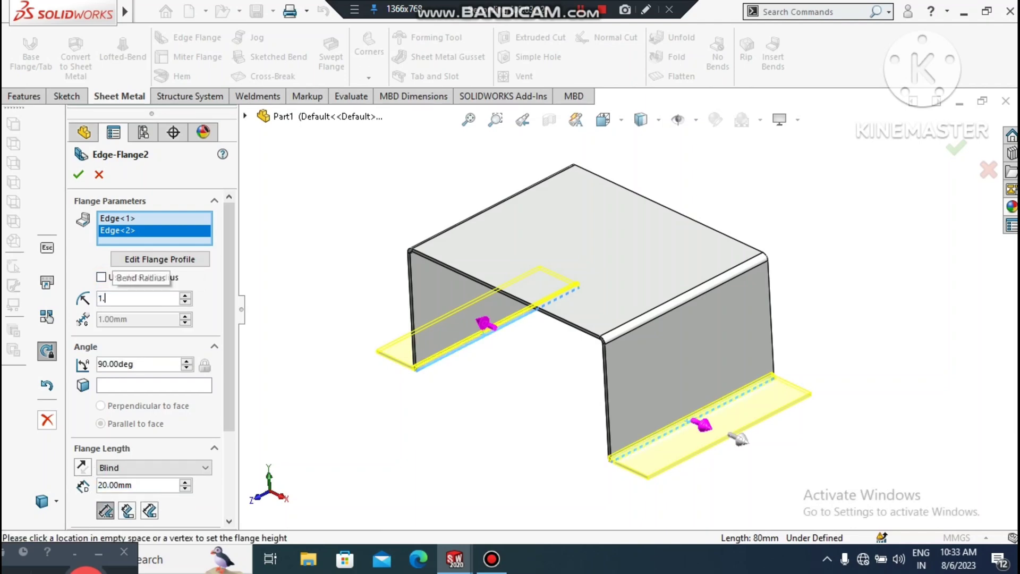
text(2)
key(Return)
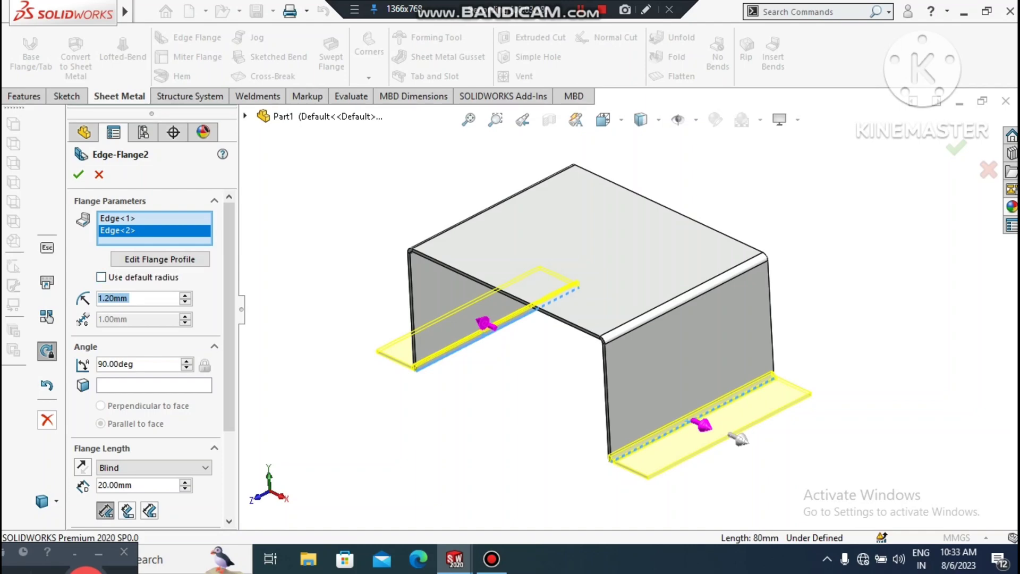
scroll(151, 355, down, 5)
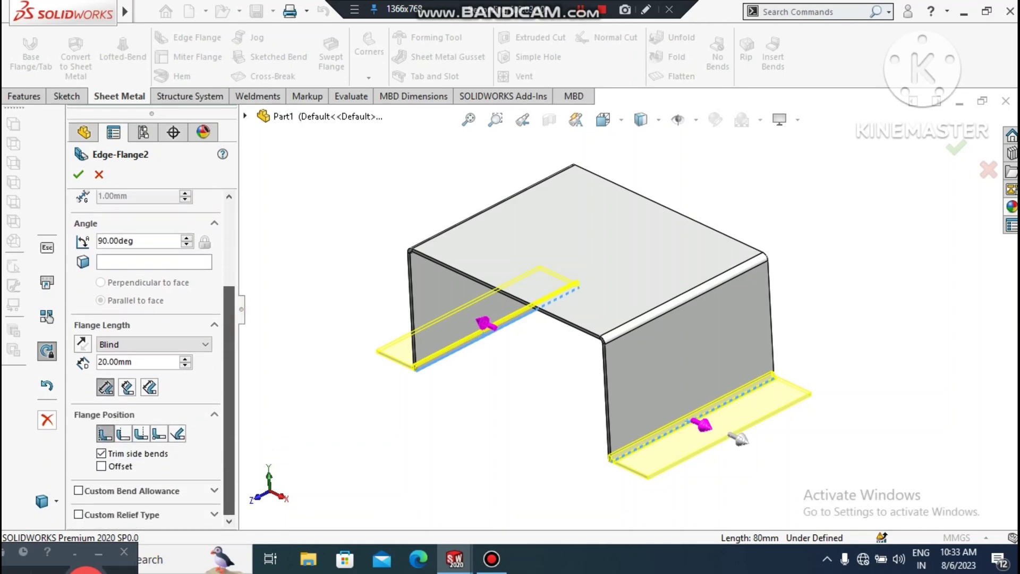
click(78, 174)
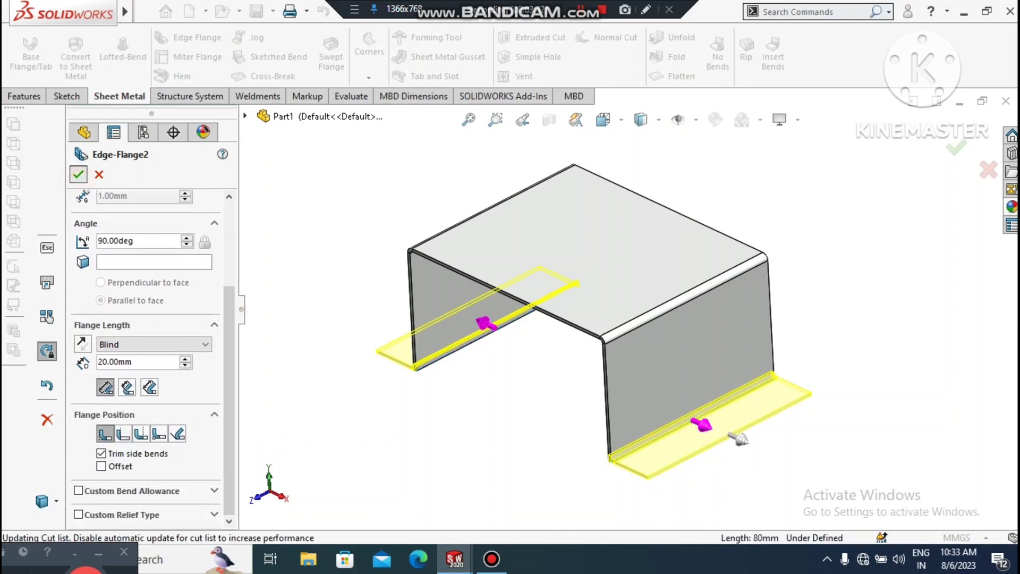
click(447, 456)
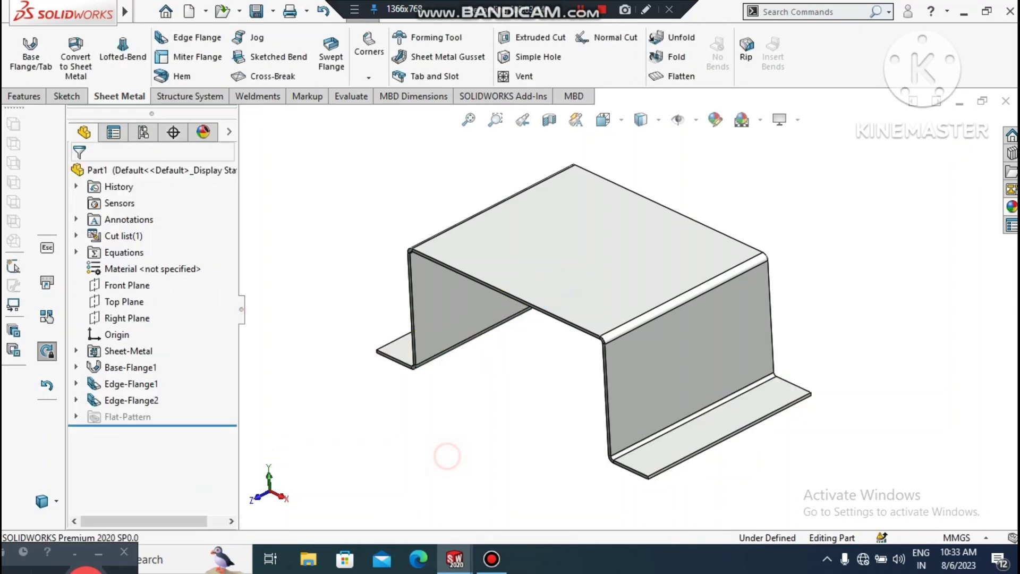
- Start a Break Corner on the two outer corner edges of one mounting flange at the foot of the side wall
scroll(659, 511, down, 2)
scroll(630, 306, up, 2)
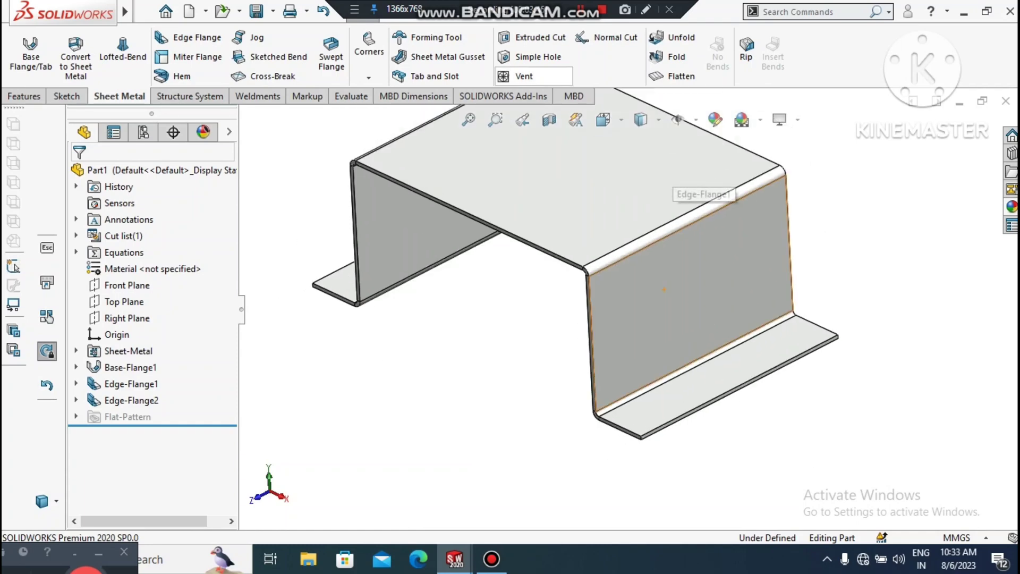
click(365, 63)
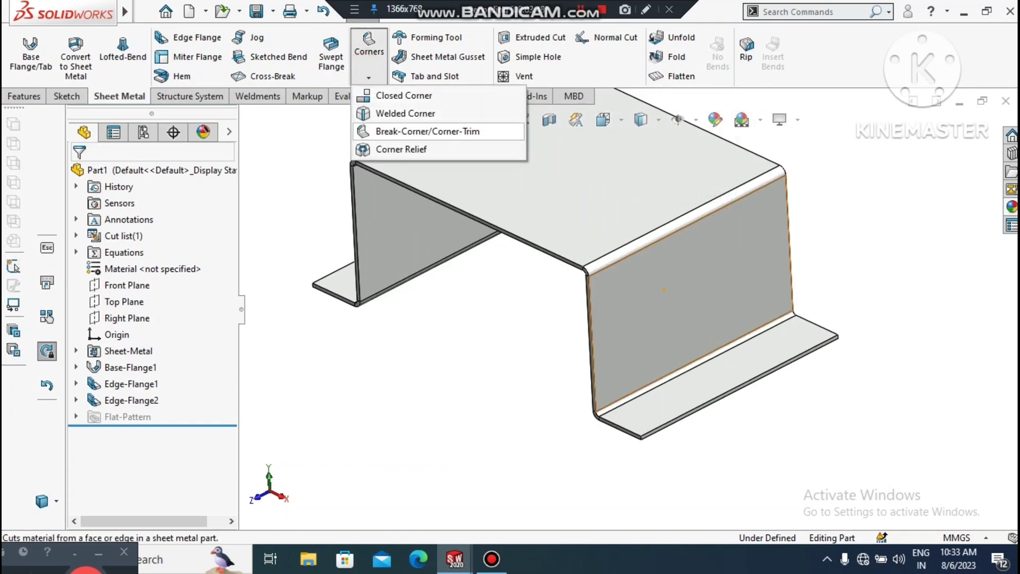
click(385, 127)
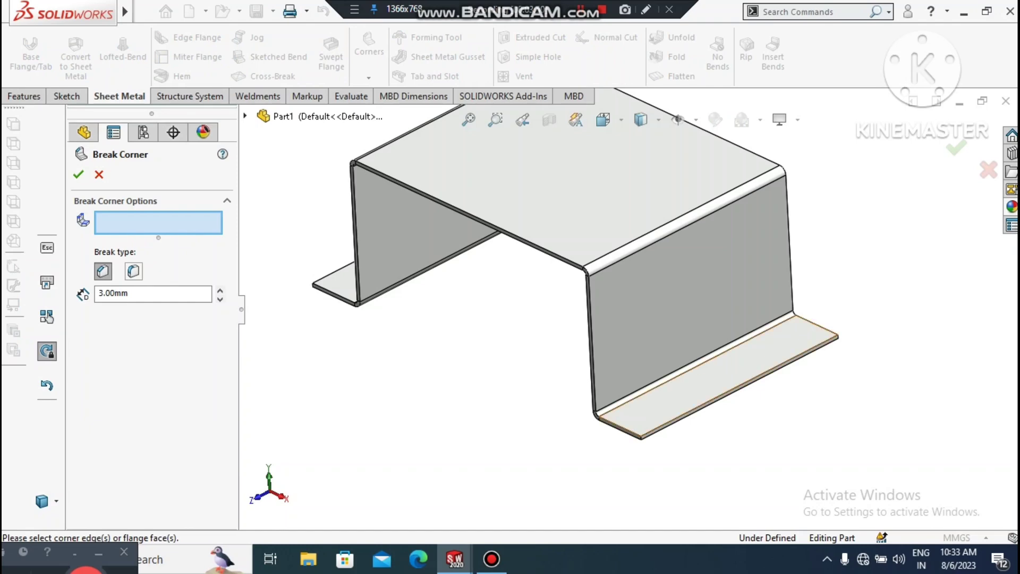
scroll(658, 449, down, 2)
click(630, 423)
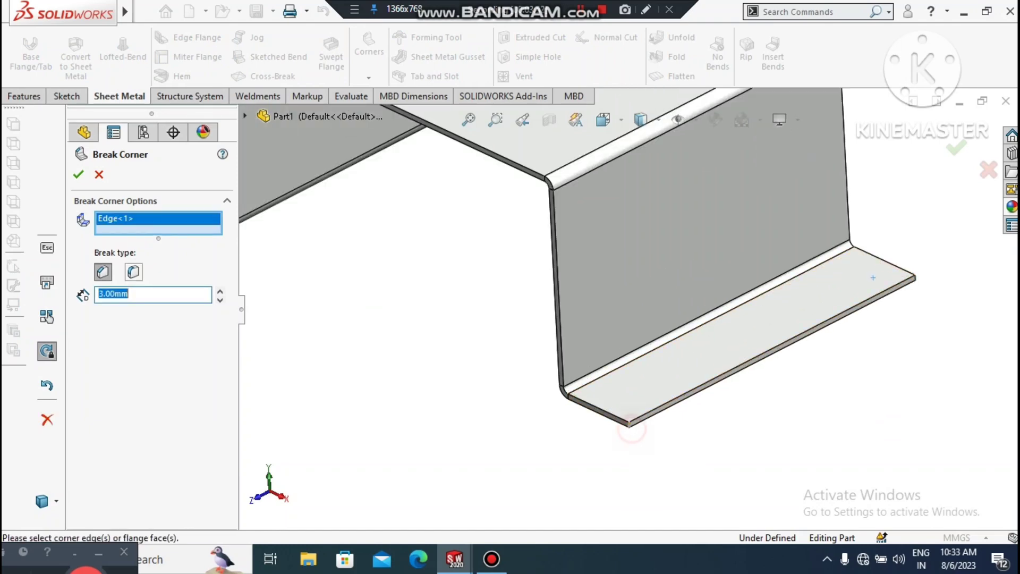
click(914, 276)
- Add the opposite mounting flange's two outer corner edges to the Break Corner and create the 3 mm chamfers
scroll(629, 308, up, 5)
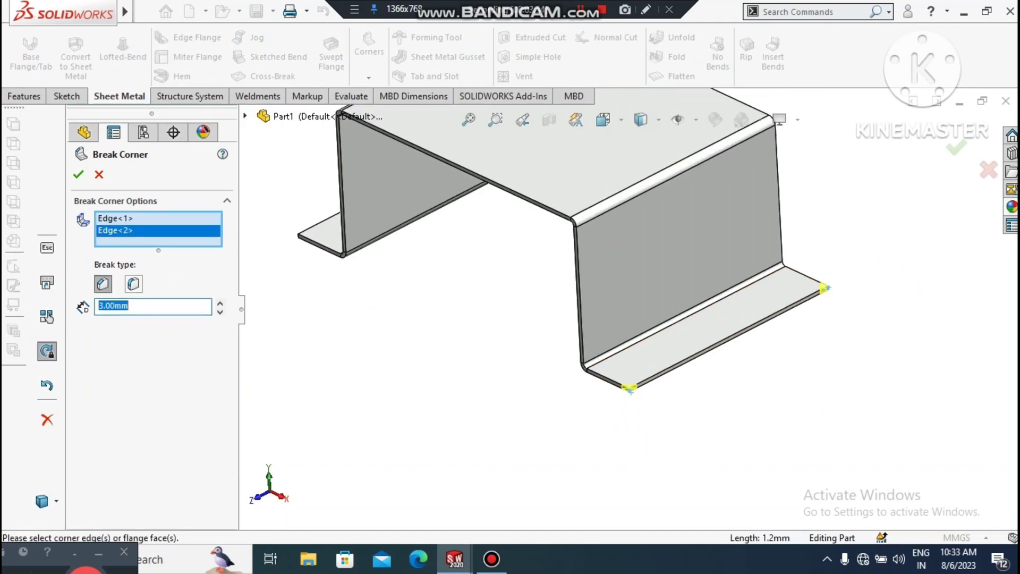
scroll(481, 270, down, 4)
scroll(427, 264, down, 2)
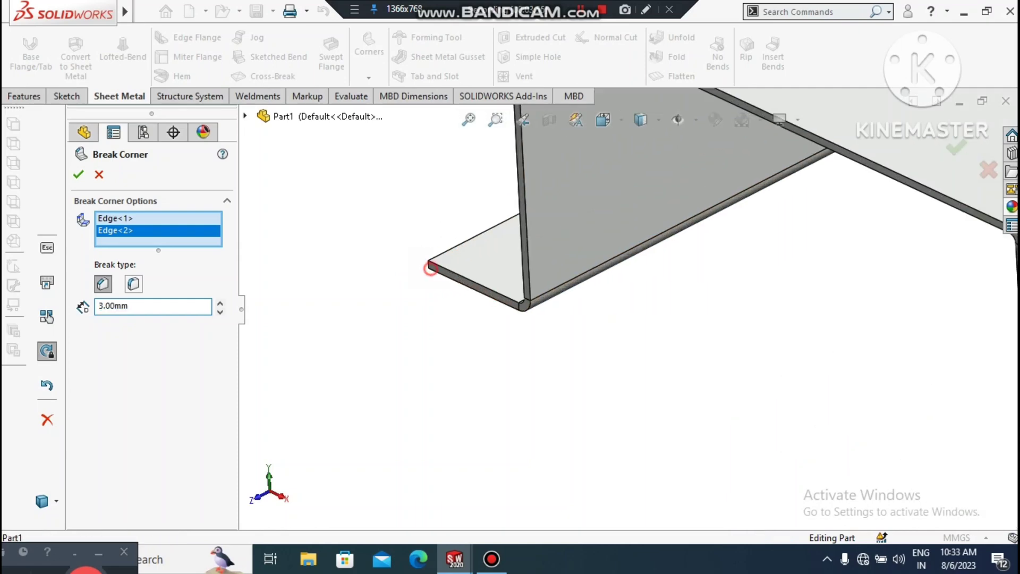
click(433, 269)
scroll(433, 269, up, 3)
scroll(629, 311, up, 2)
middle_drag(629, 311, 669, 367)
scroll(632, 364, down, 5)
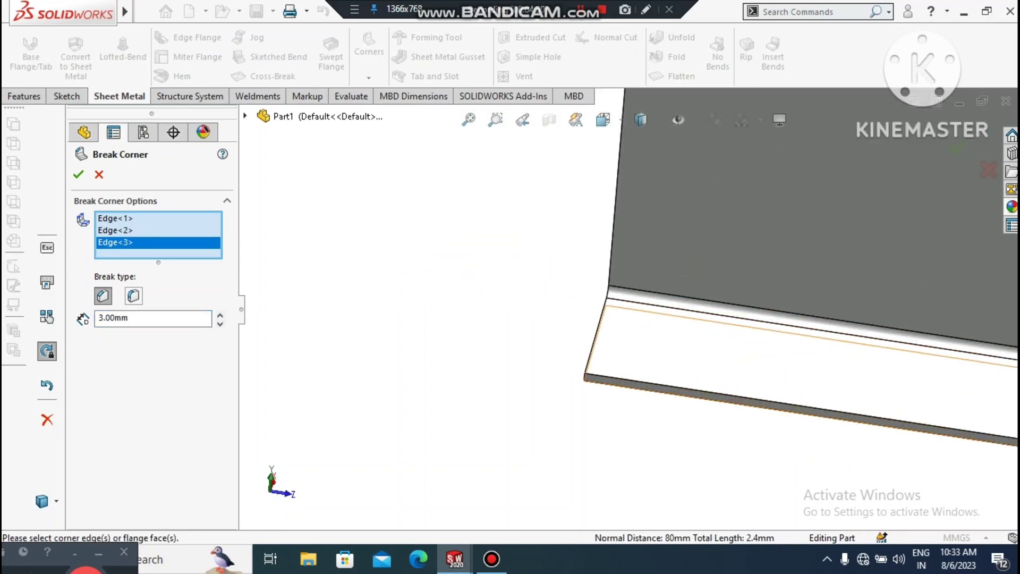
click(584, 378)
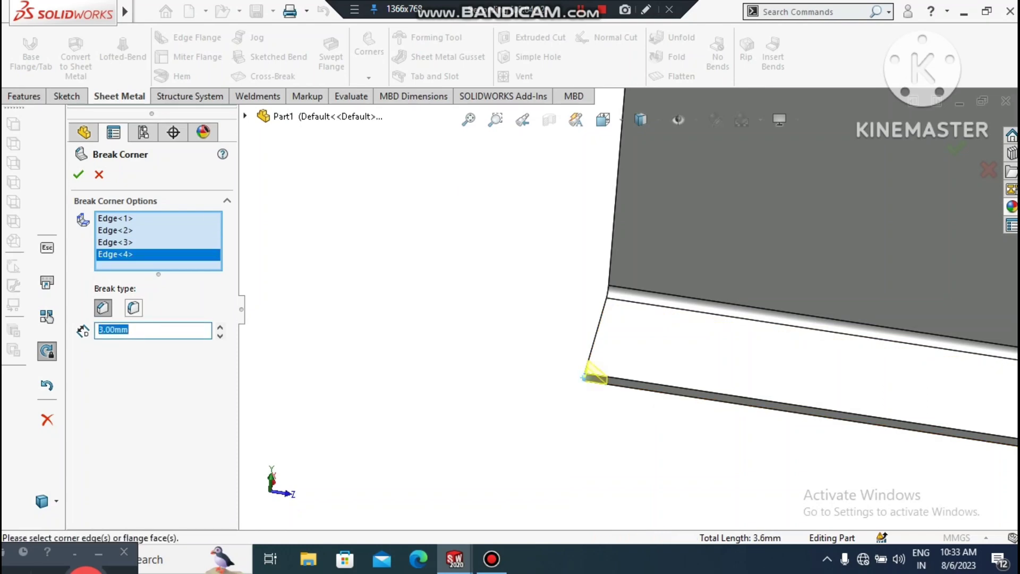
click(78, 174)
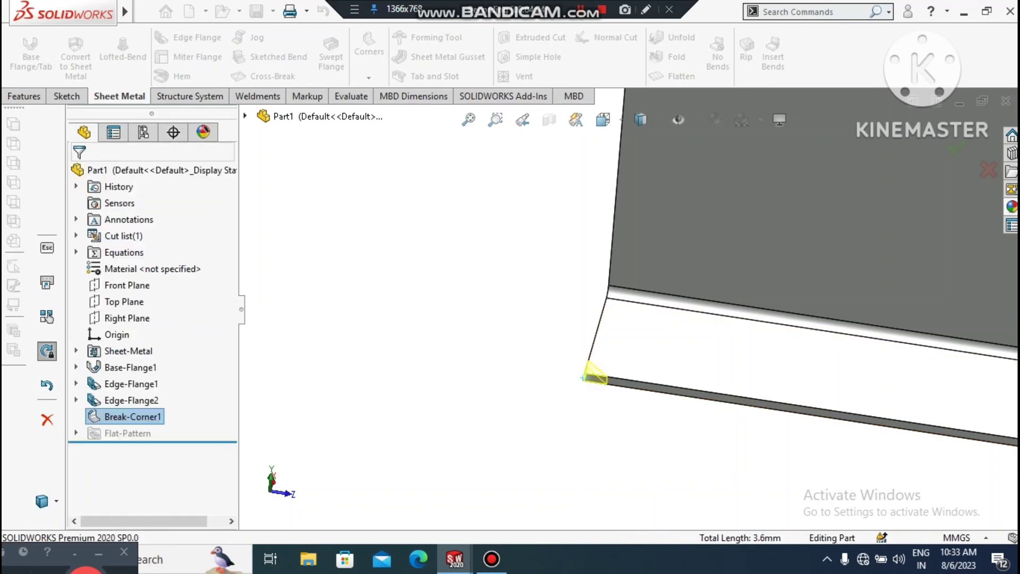
- Start a sketch on the top face of the base flange and view it face-on
scroll(630, 312, up, 5)
scroll(628, 310, up, 2)
middle_drag(628, 309, 545, 332)
scroll(626, 311, up, 2)
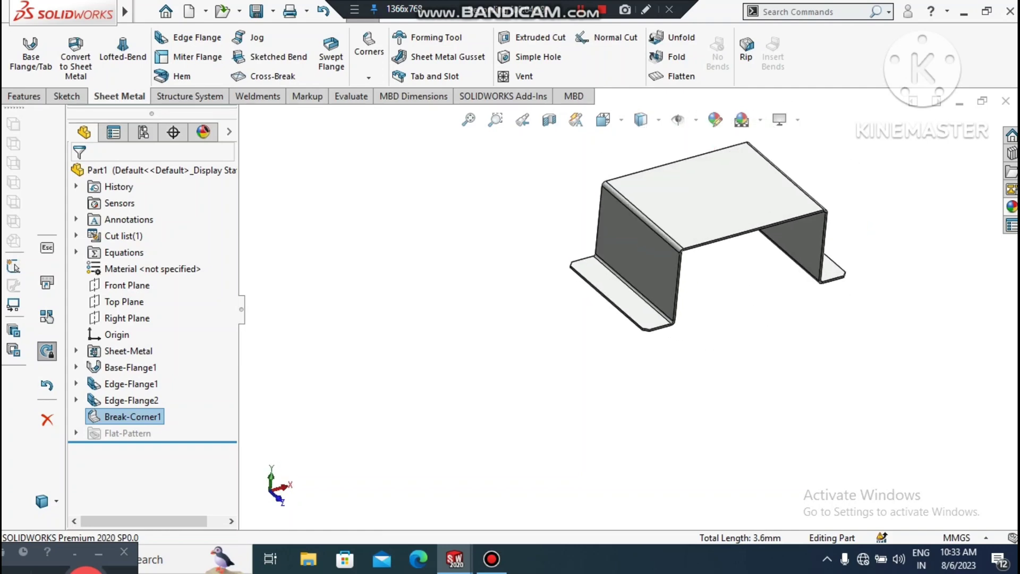
scroll(738, 202, down, 3)
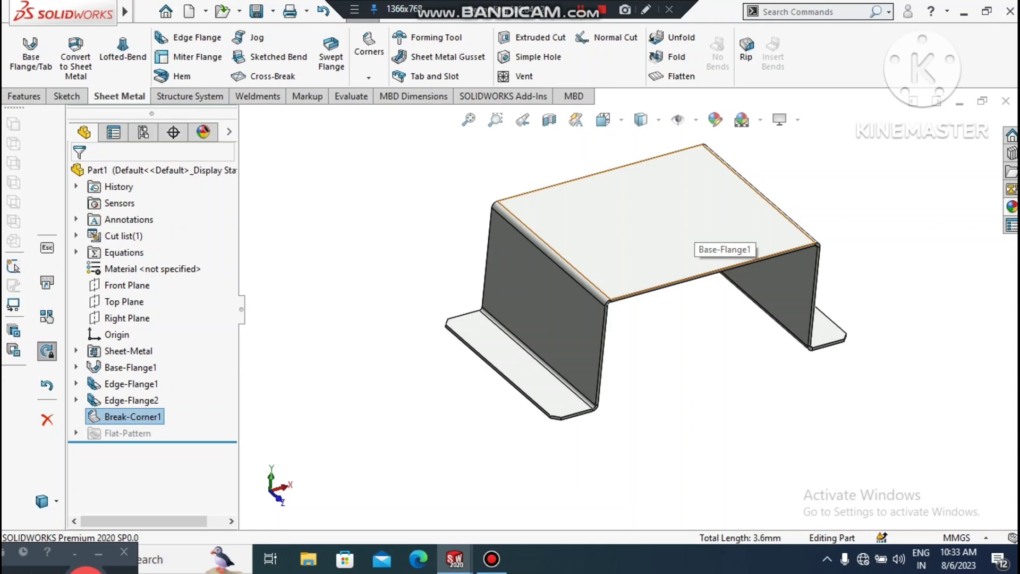
scroll(626, 180, down, 1)
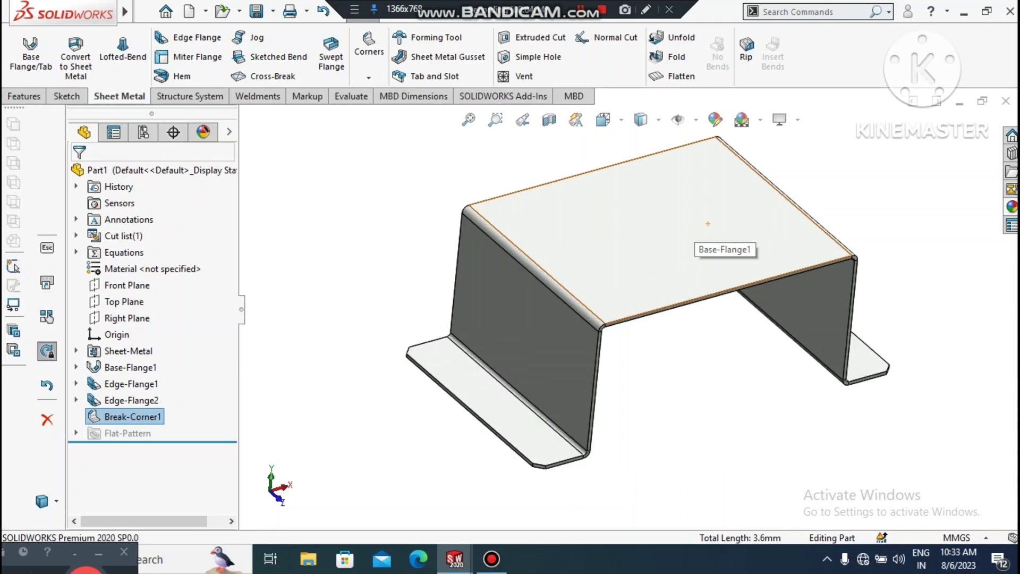
right_click(642, 221)
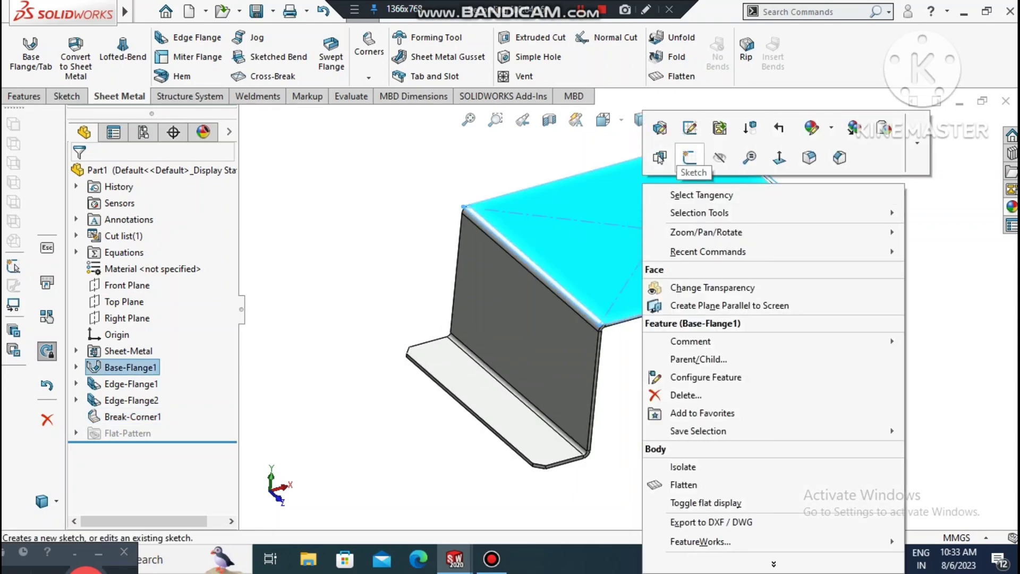
click(686, 157)
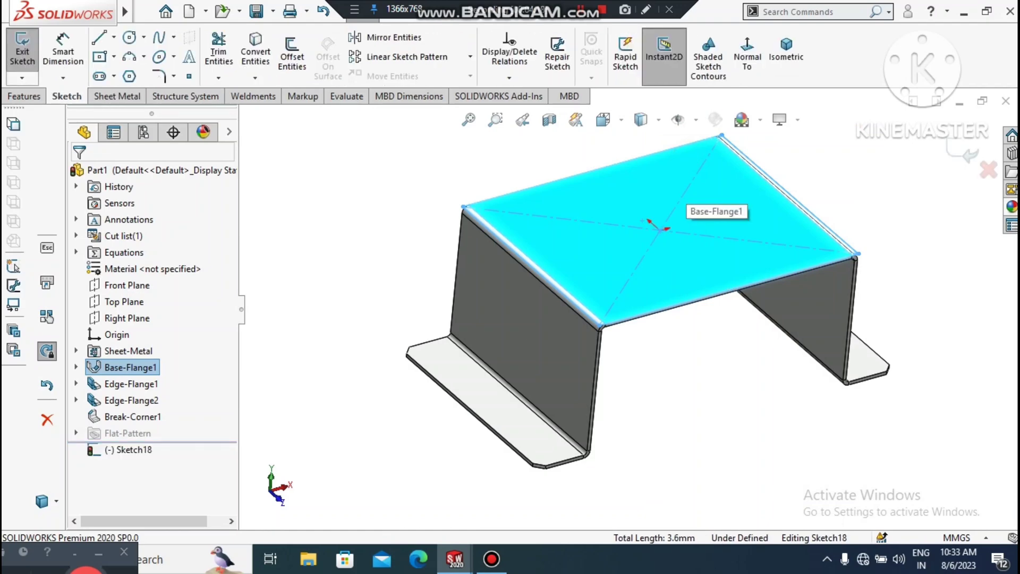
click(747, 53)
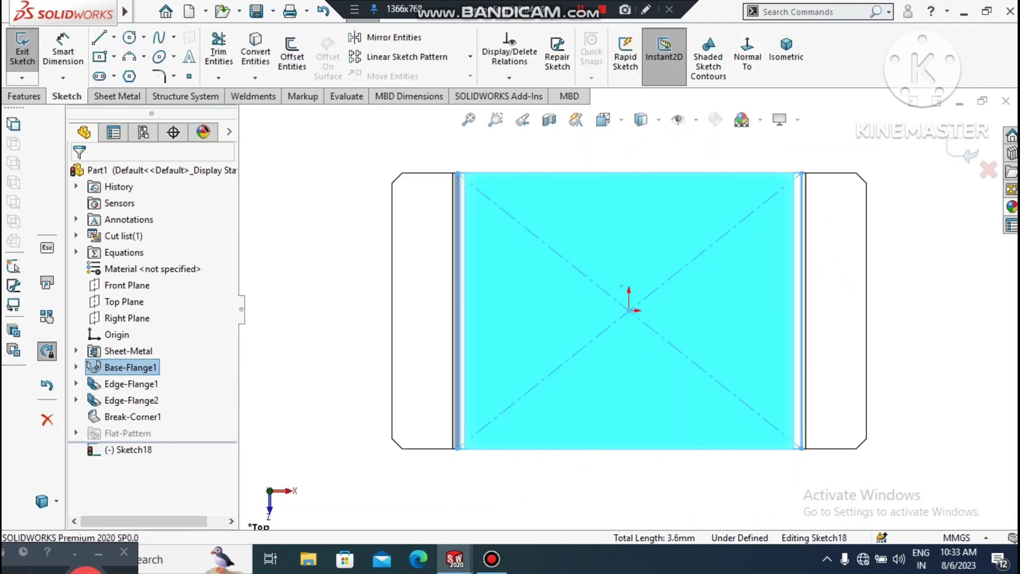
click(926, 247)
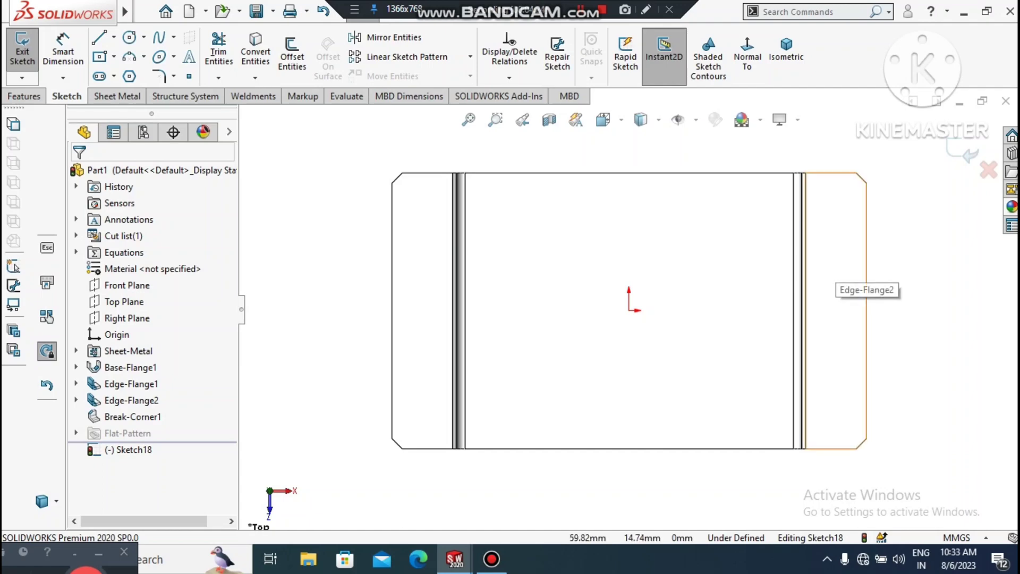
- Sketch a center rectangle about 70 x 57 mm from the origin on the top face
click(114, 56)
click(114, 92)
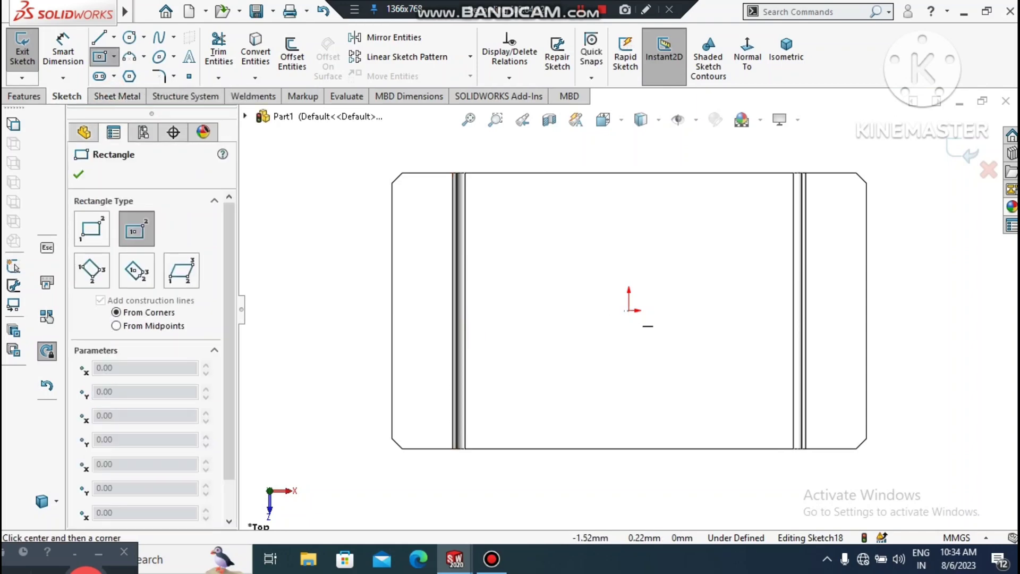
click(629, 311)
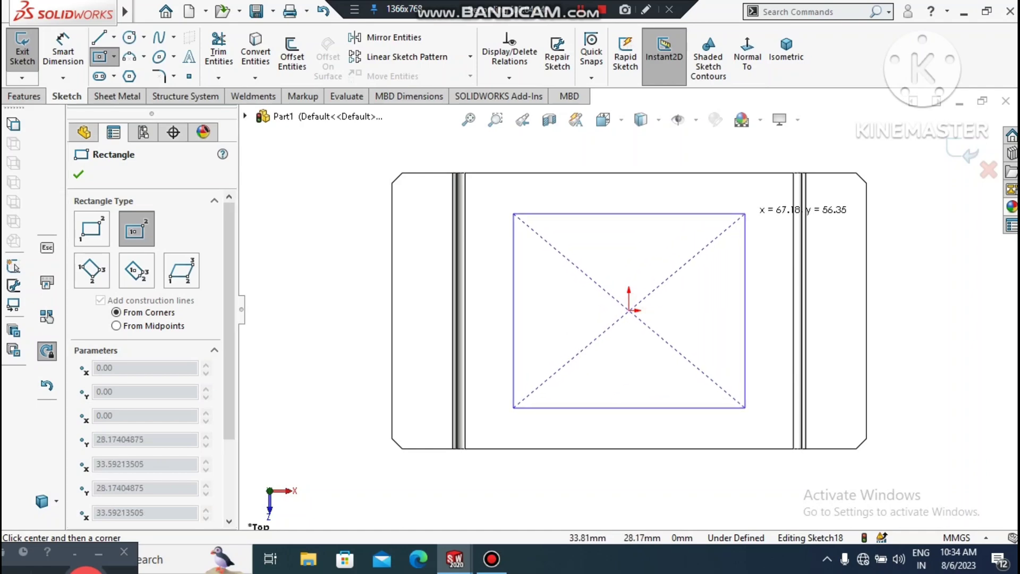
click(749, 213)
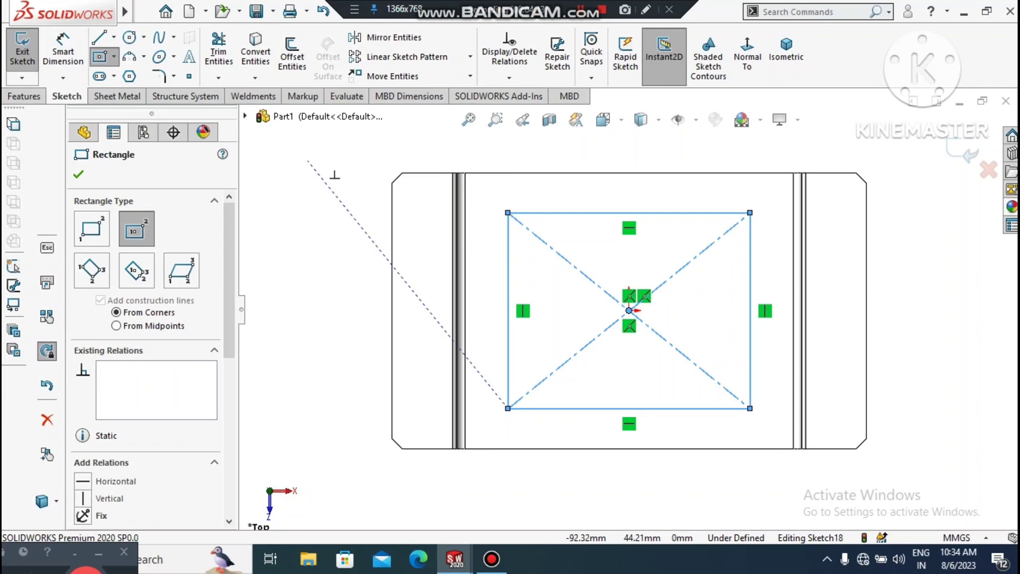
- Dimension the rectangle to 60 mm wide and 60 mm high
click(62, 50)
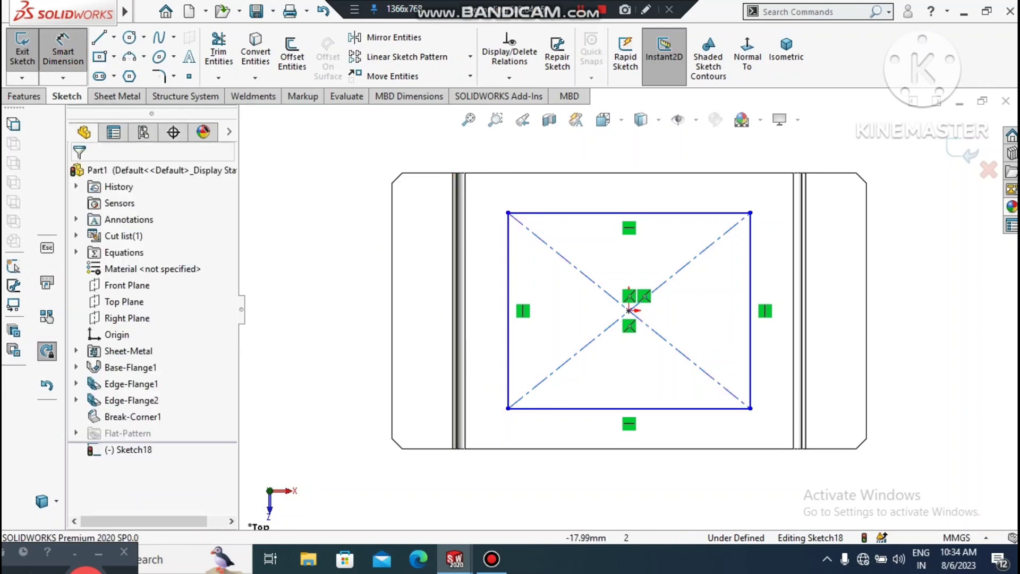
click(628, 212)
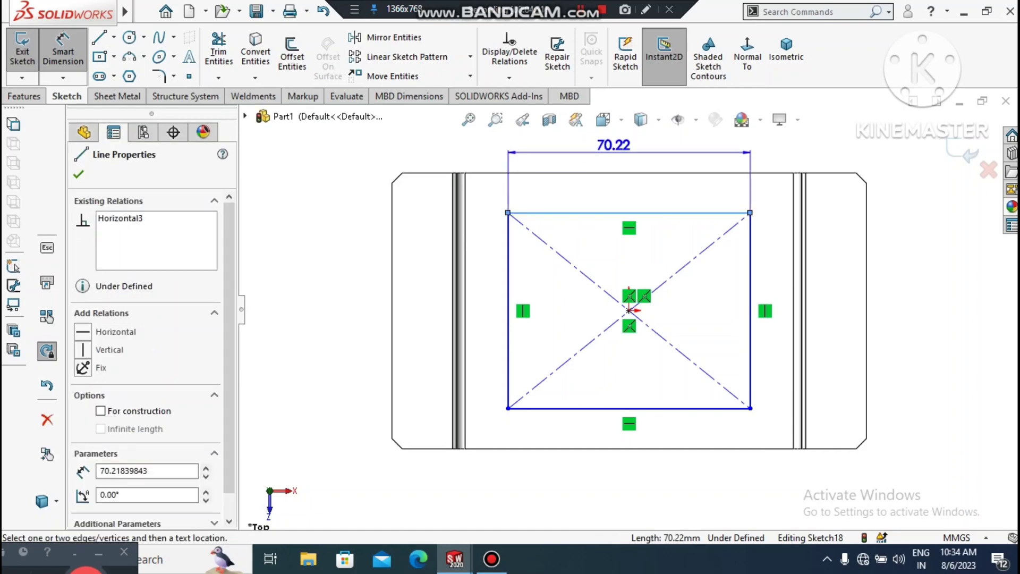
click(627, 189)
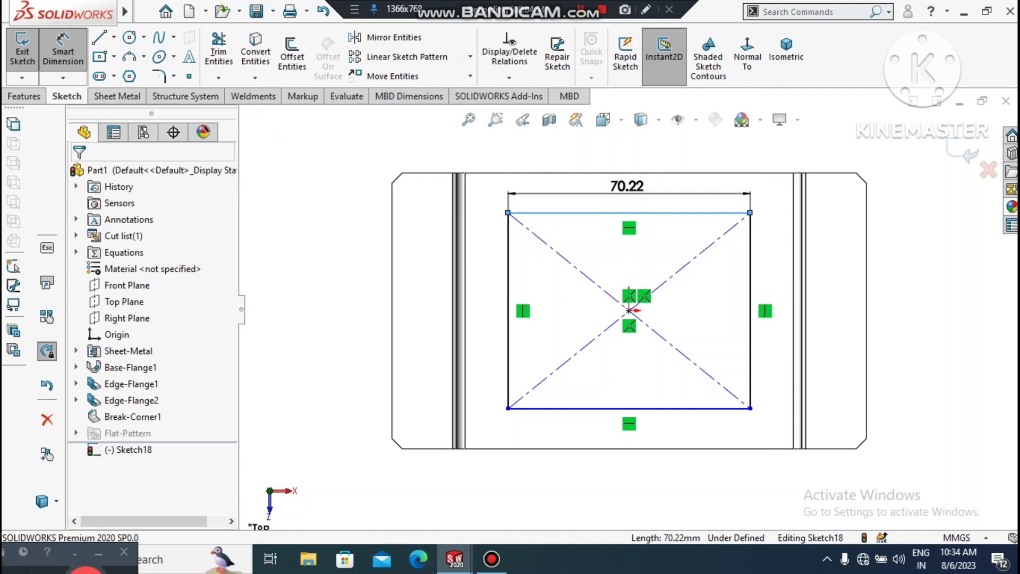
key(Return)
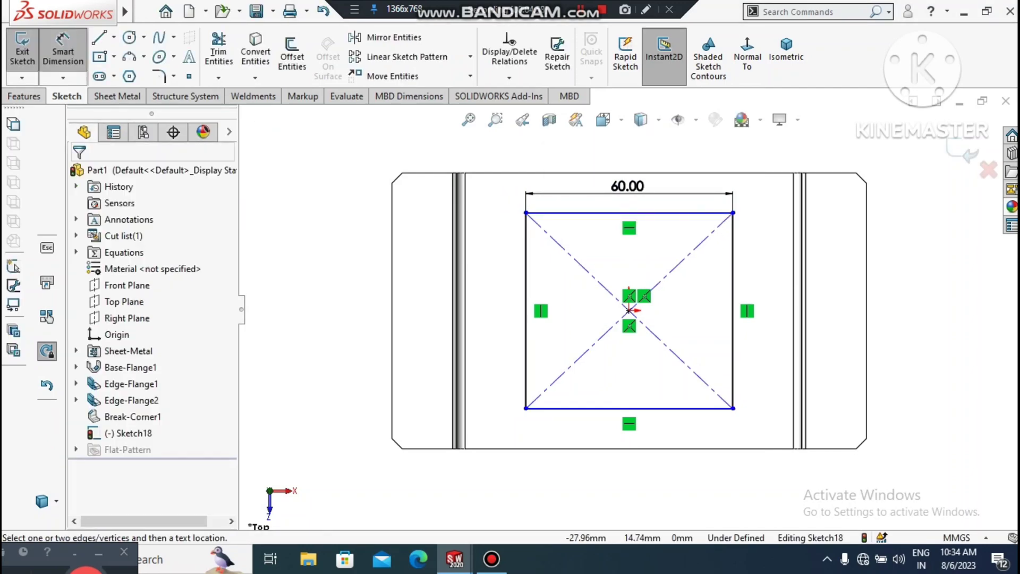
click(526, 260)
click(493, 291)
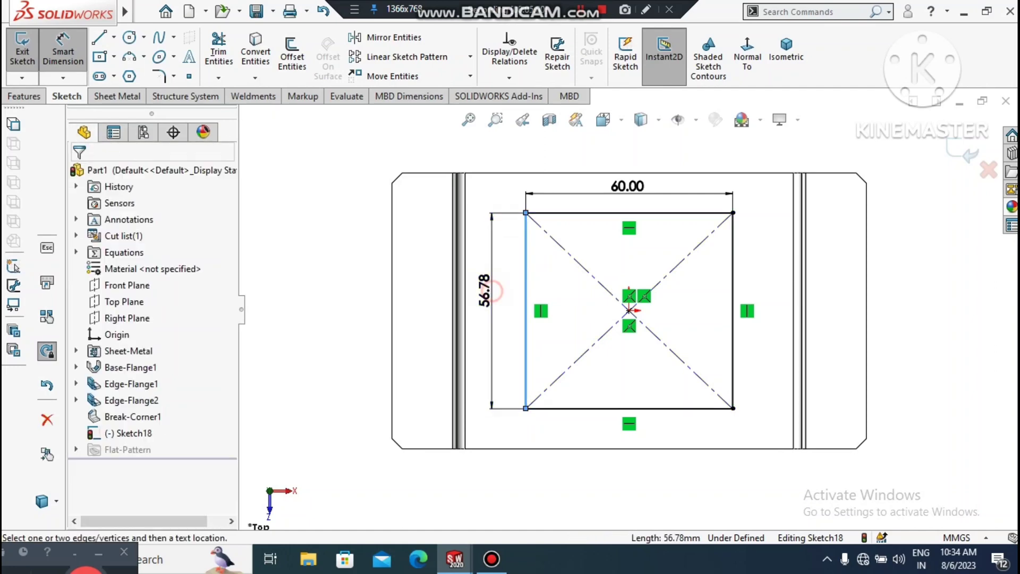
text(60)
key(Return)
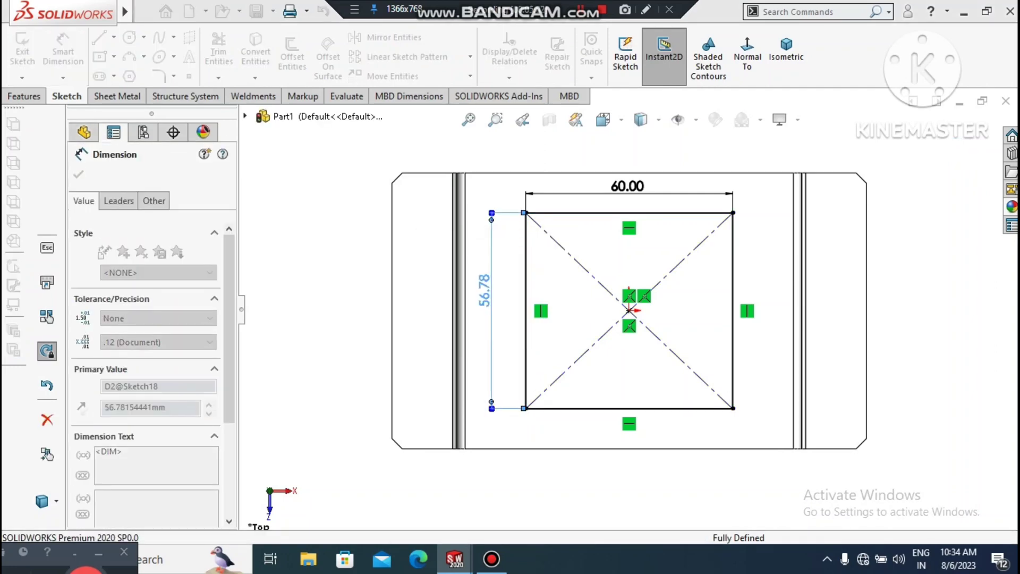
click(310, 296)
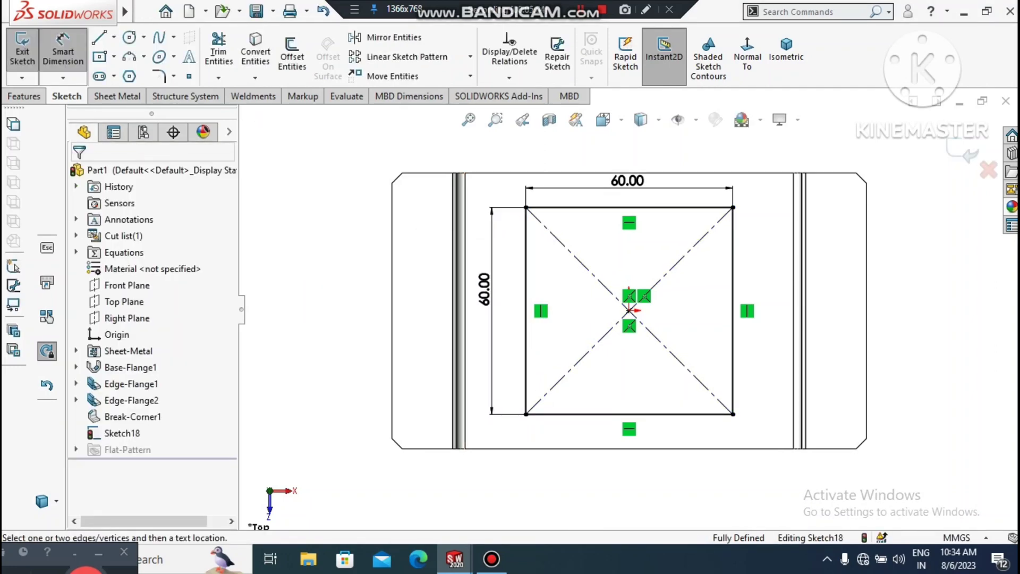
- Convert all lines of the 60 mm square to construction geometry
click(59, 46)
mouse_move(760, 431)
mouse_down()
mouse_move(527, 387)
mouse_move(447, 157)
mouse_move(470, 154)
mouse_up()
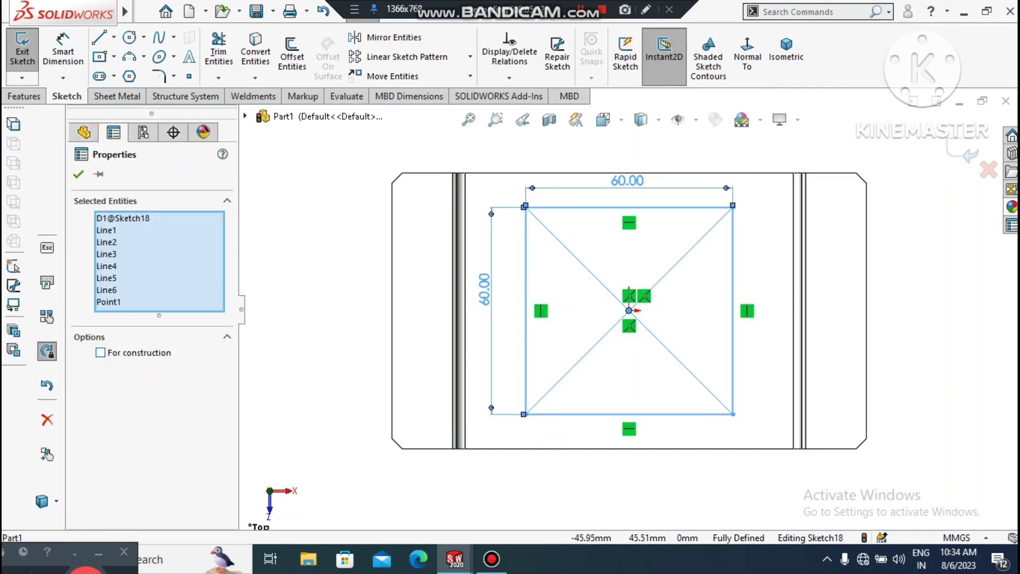
click(100, 352)
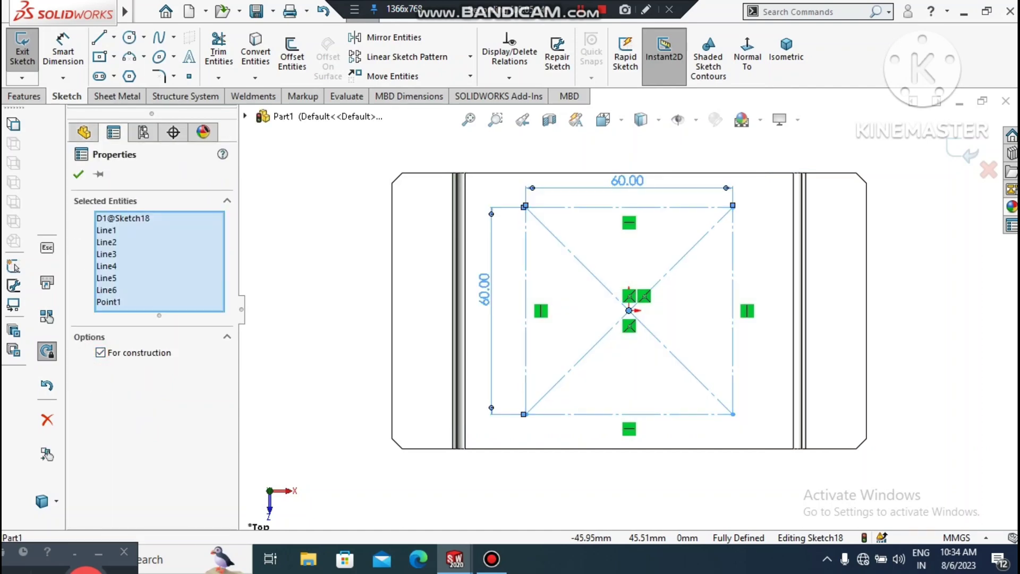
click(78, 174)
- Draw circles centered on the square's two upper corners, with radii of about 3.8 mm on the left and 3.3 mm on the right
scroll(509, 195, down, 5)
scroll(558, 212, up, 5)
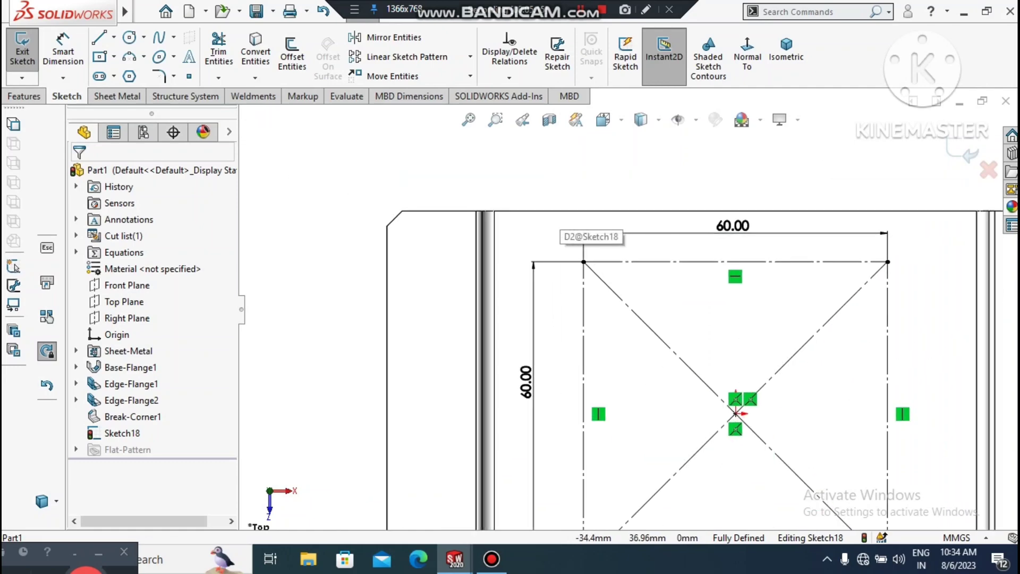
scroll(689, 362, down, 2)
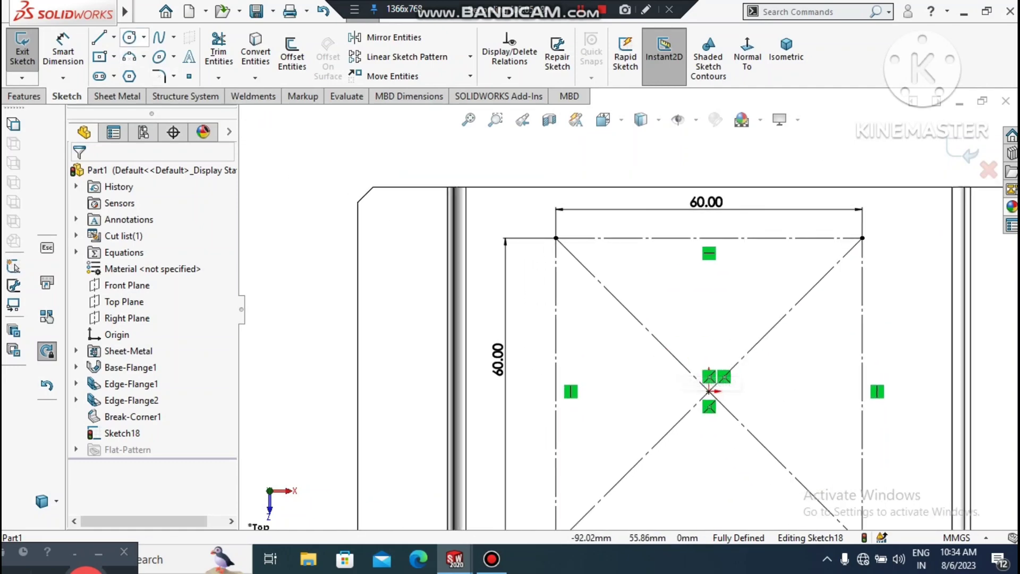
click(144, 37)
click(156, 57)
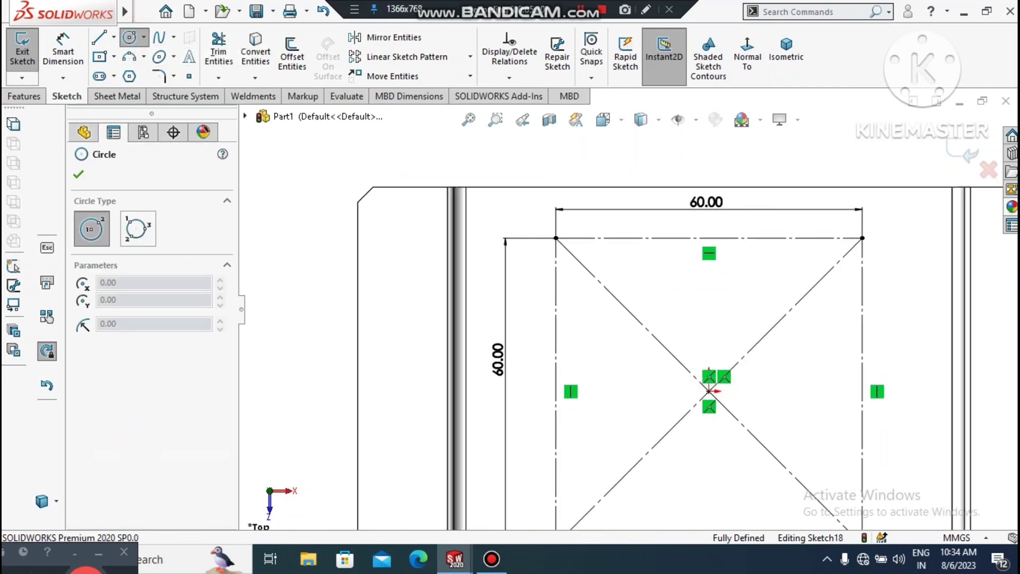
scroll(568, 249, down, 2)
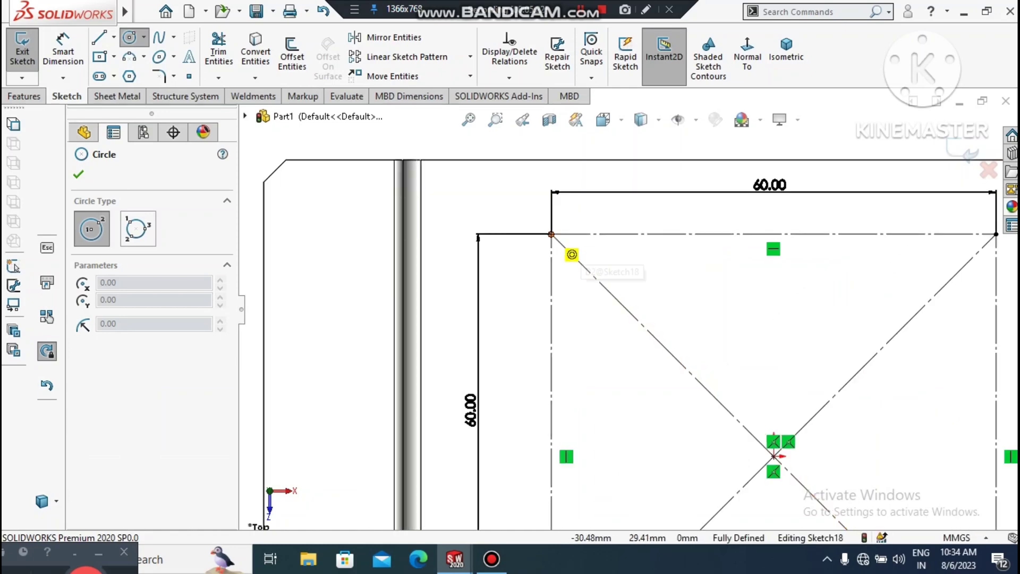
click(550, 234)
click(537, 257)
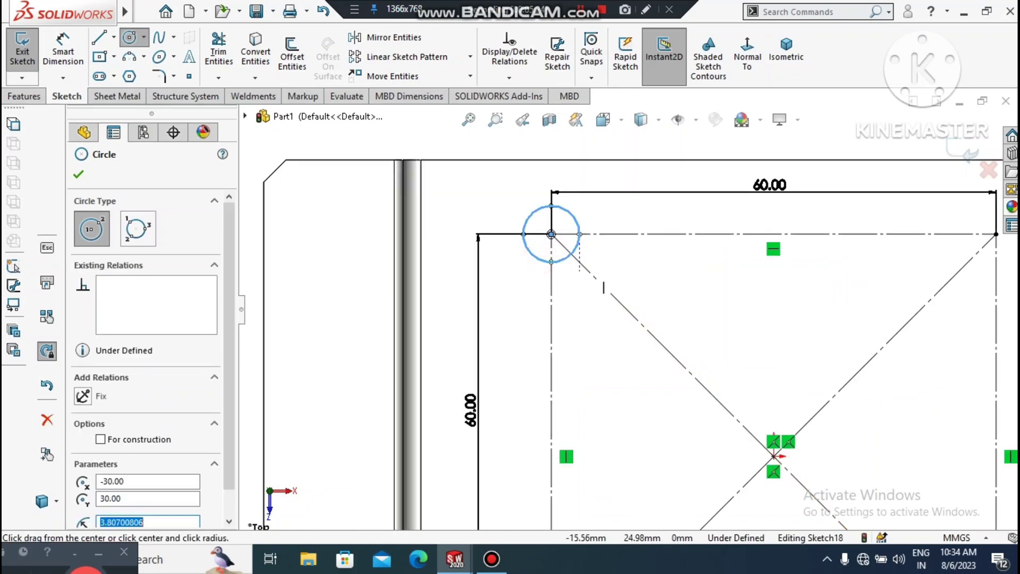
scroll(628, 310, up, 2)
scroll(903, 257, down, 2)
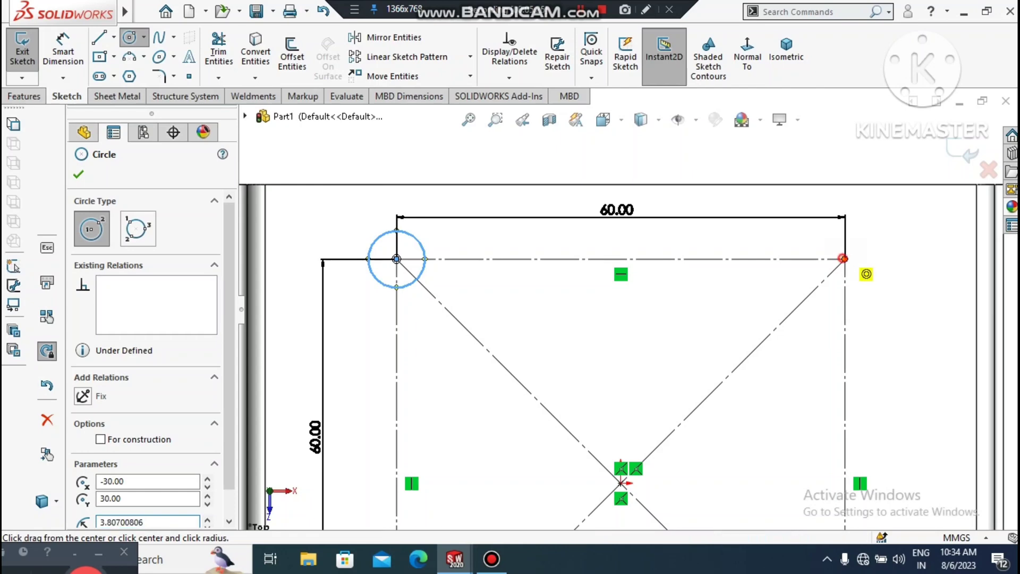
click(844, 259)
click(863, 248)
- Draw circles centered on the square's two lower corners, with radii of about 3.9 mm on the right and 5 mm on the left
scroll(799, 302, up, 3)
scroll(685, 462, down, 4)
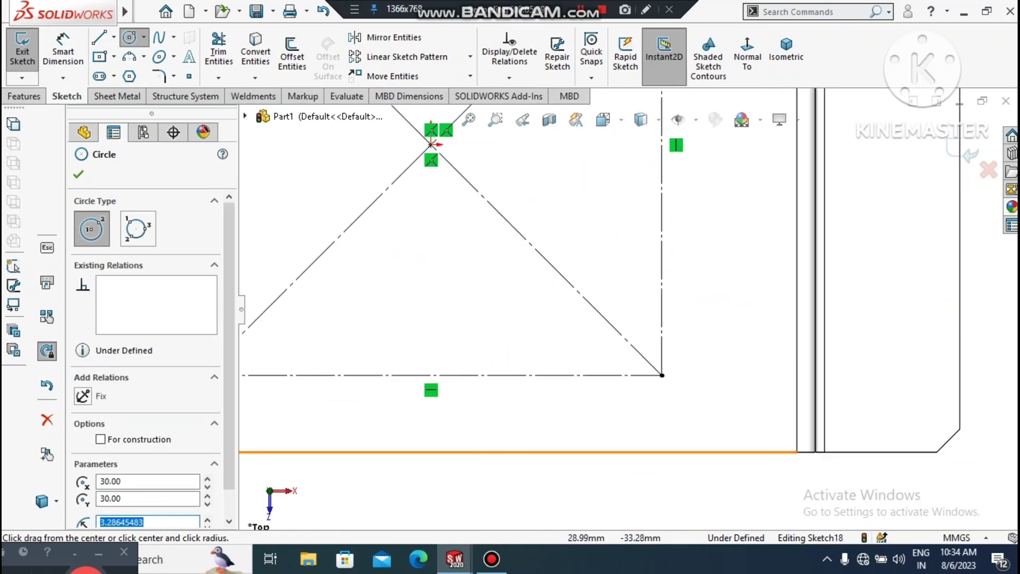
click(661, 375)
click(682, 396)
scroll(630, 310, up, 2)
scroll(635, 325, up, 2)
scroll(481, 329, down, 5)
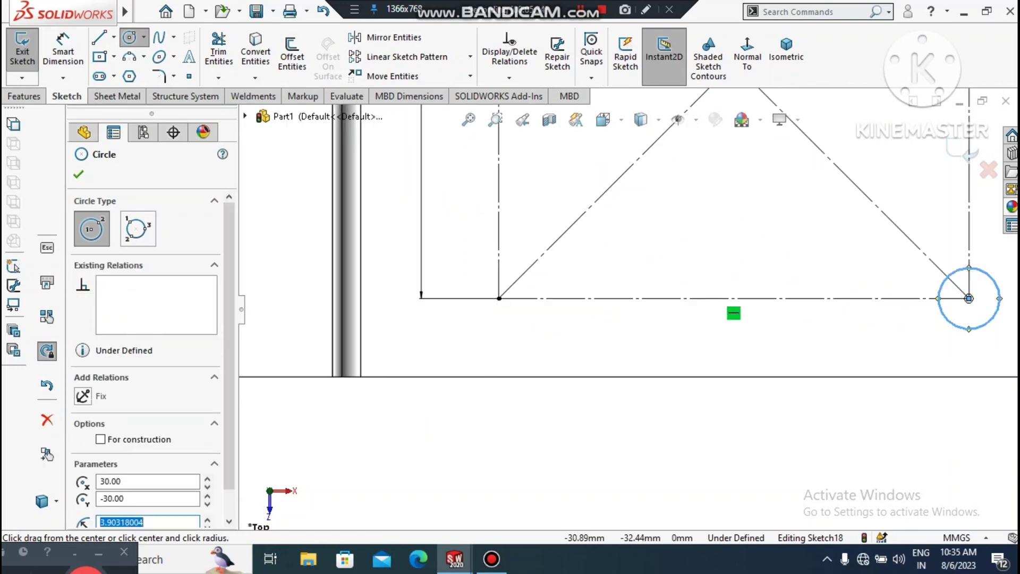
click(499, 298)
click(470, 326)
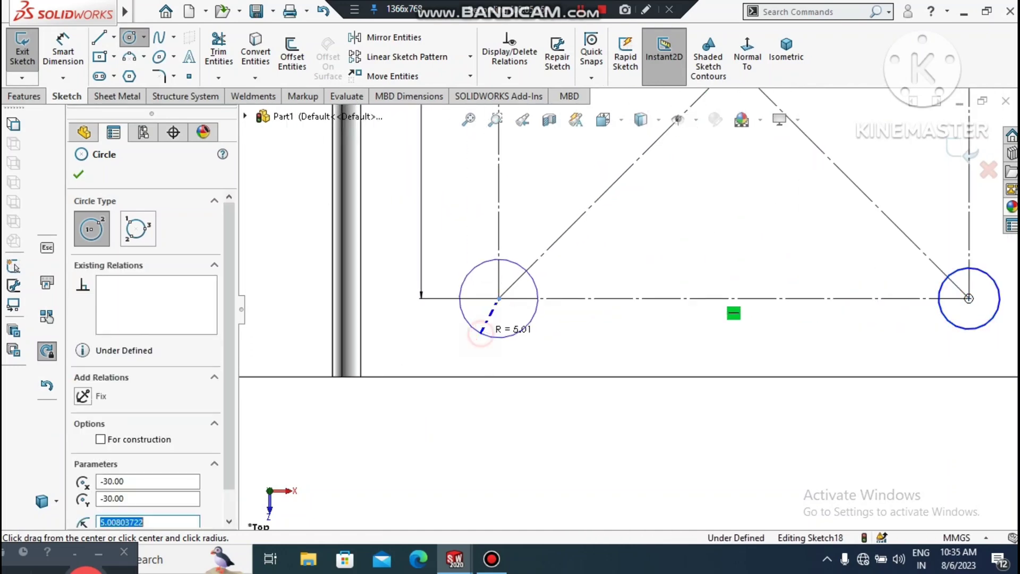
key(Escape)
- Dimension the circle on the square's lower-right corner to a diameter of 9 mm
scroll(632, 314, up, 3)
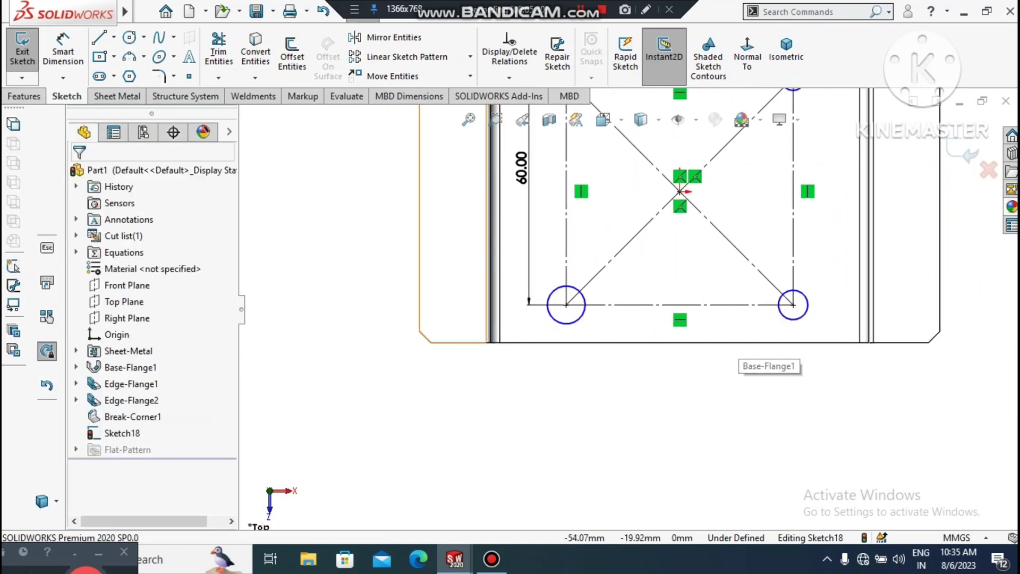
click(62, 50)
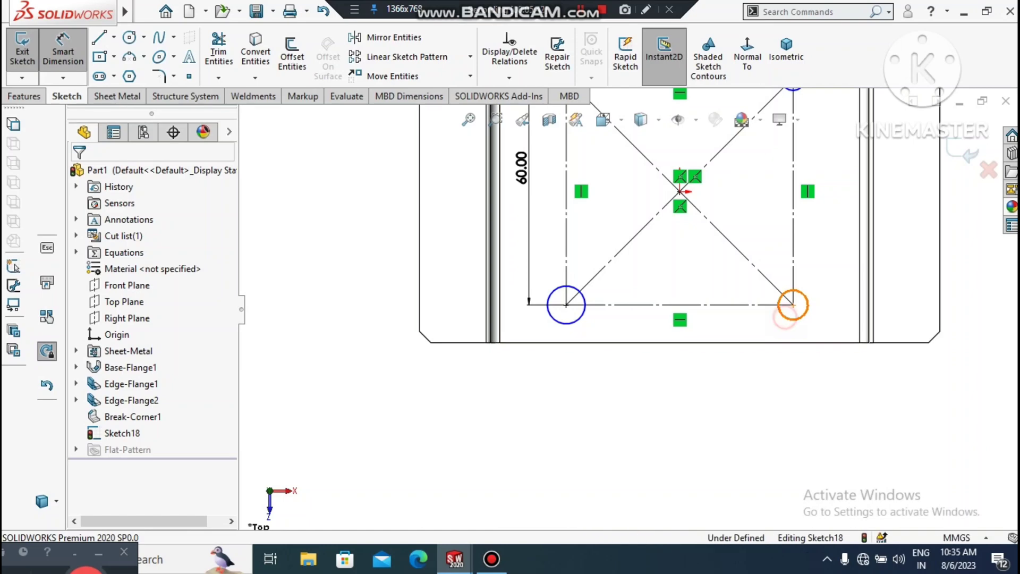
click(782, 315)
click(704, 396)
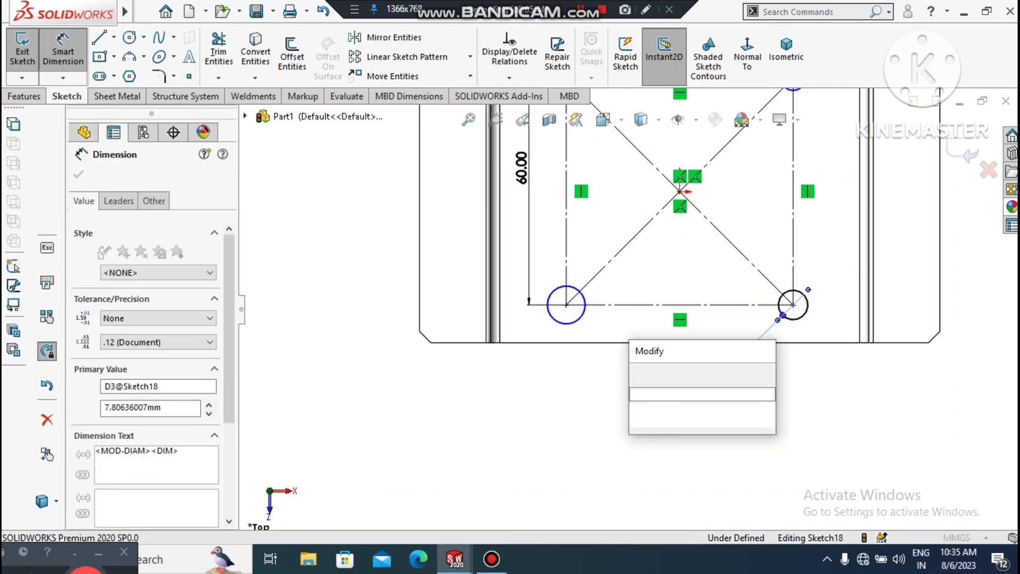
text(9)
key(Return)
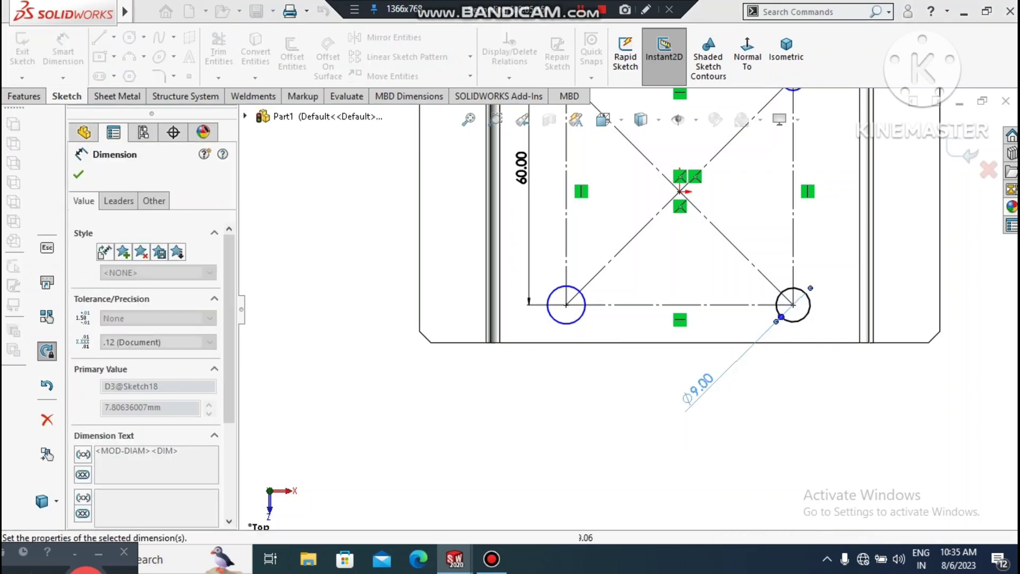
key(Escape)
- Make all four corner circles equal in size with an Equal relation
scroll(811, 349, up, 5)
scroll(743, 256, down, 4)
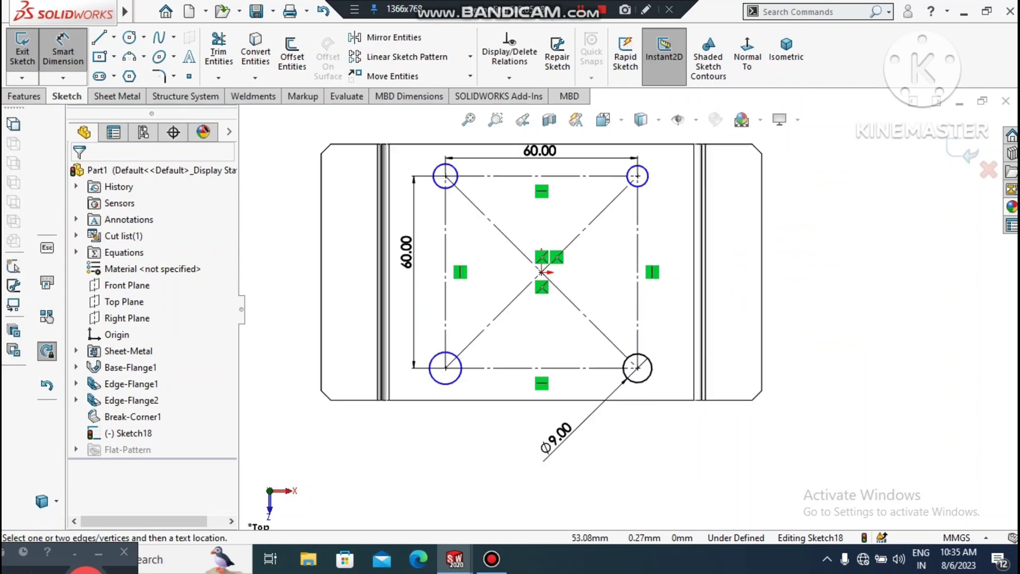
click(63, 54)
click(651, 378)
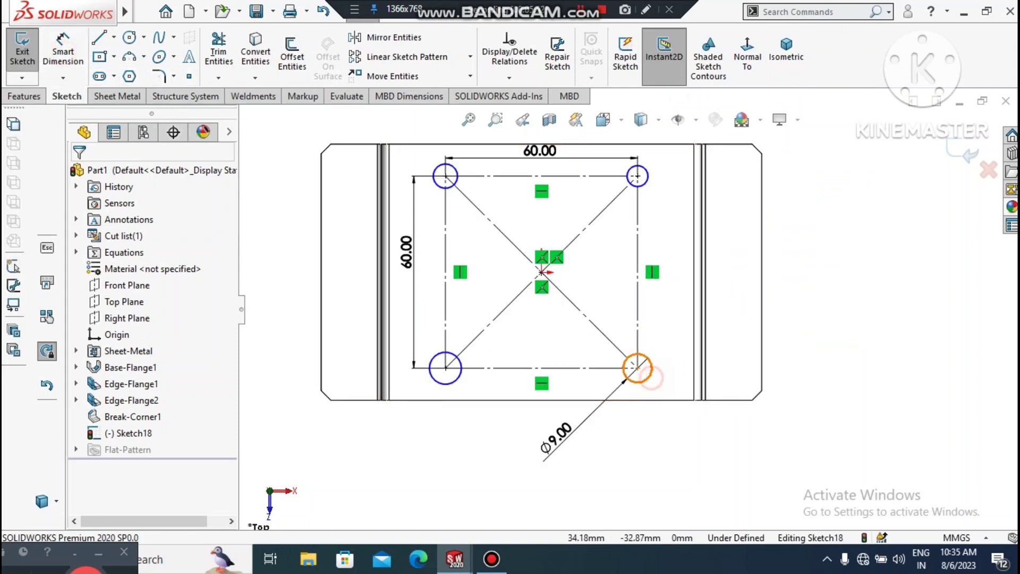
ctrl+click(460, 380)
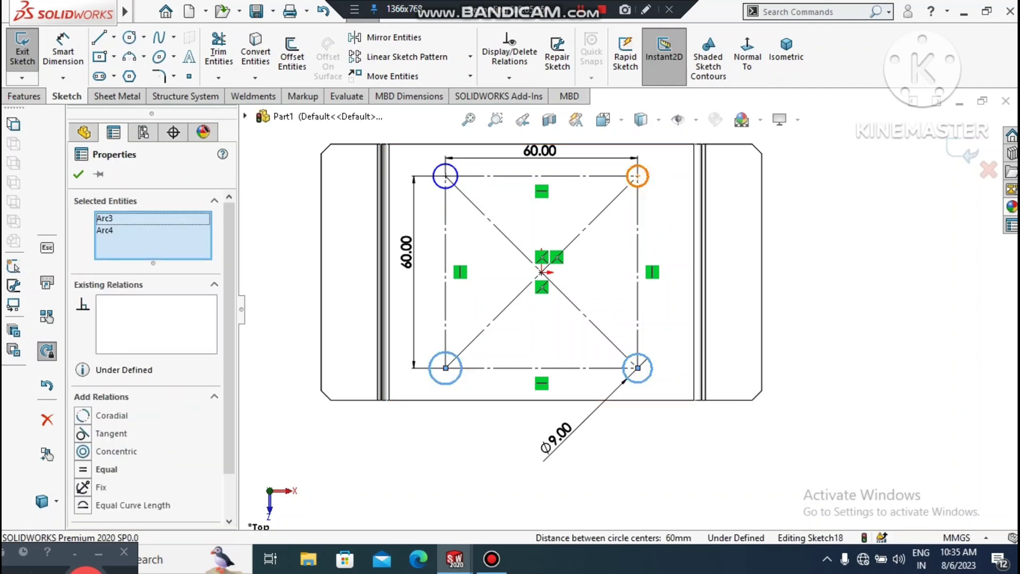
click(644, 180)
click(451, 181)
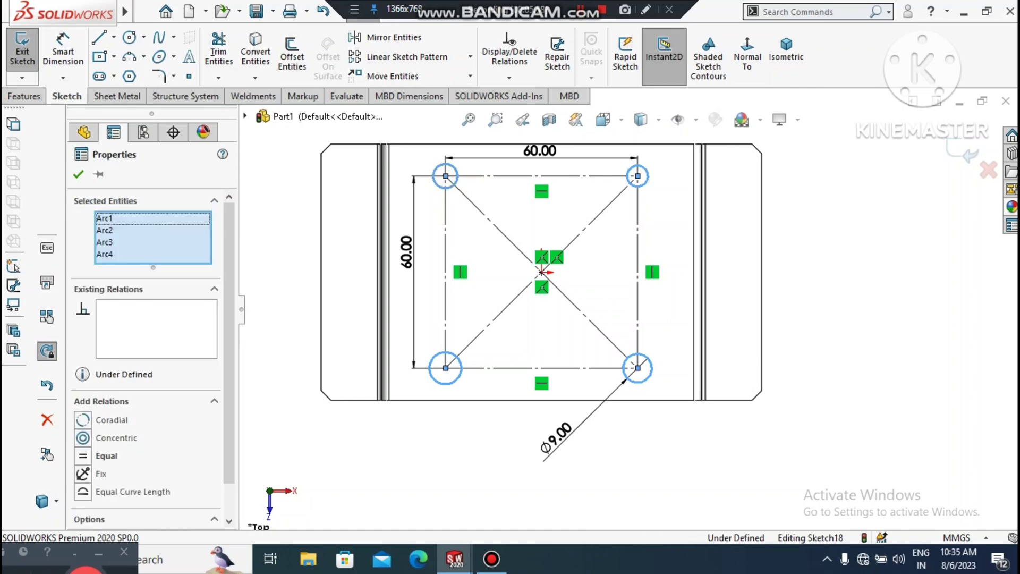
click(83, 456)
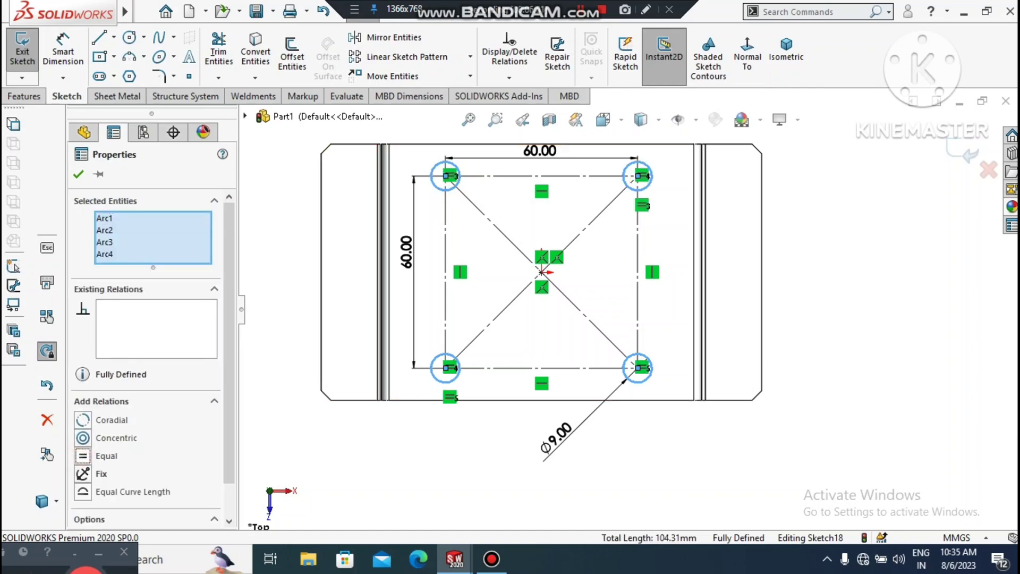
click(78, 176)
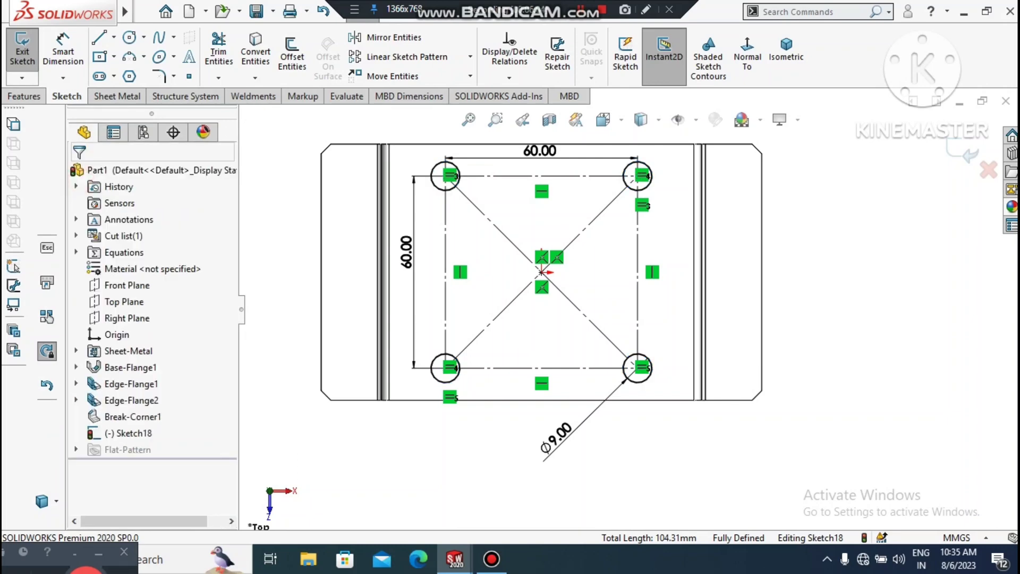
- Cut the four circles through the sheet with an Extruded Cut linked to the sheet thickness
scroll(827, 427, up, 2)
middle_drag(828, 374, 816, 292)
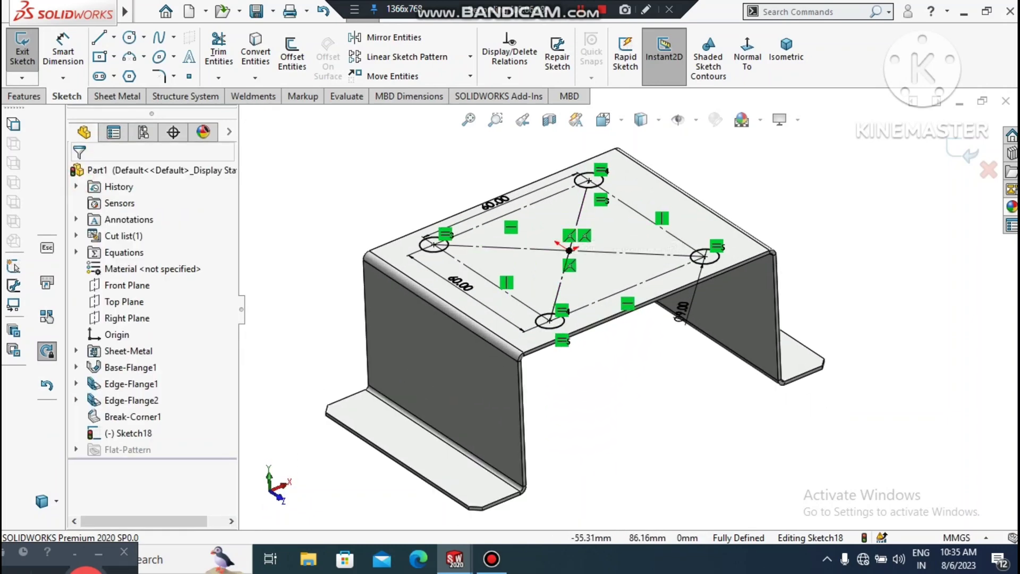
click(37, 96)
click(234, 61)
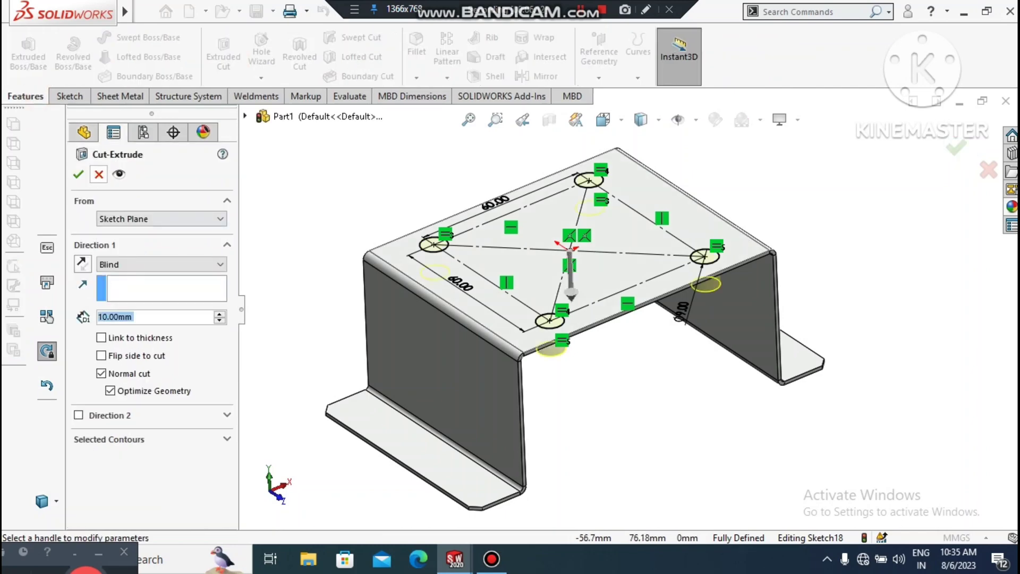
click(100, 337)
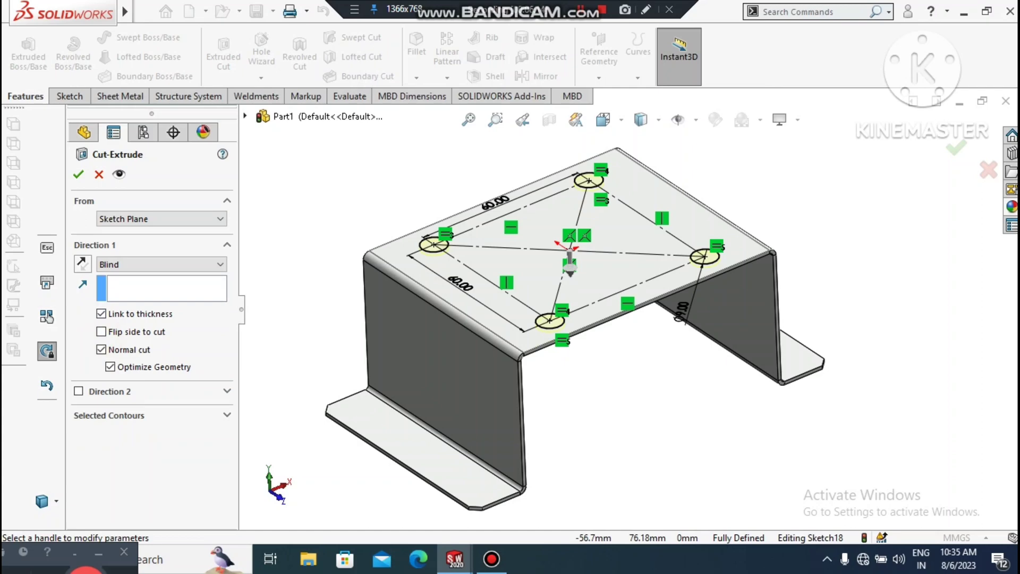
click(77, 176)
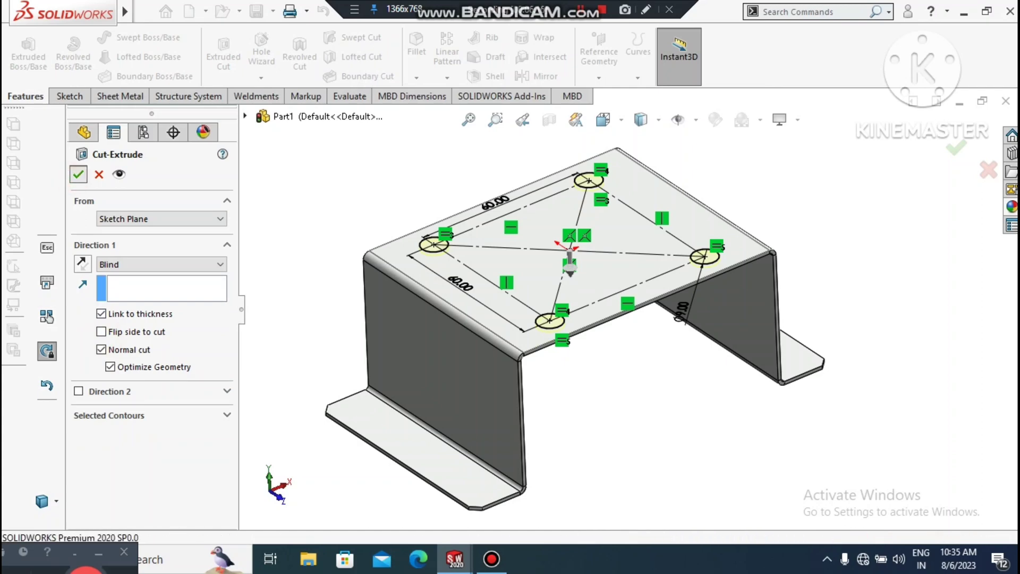
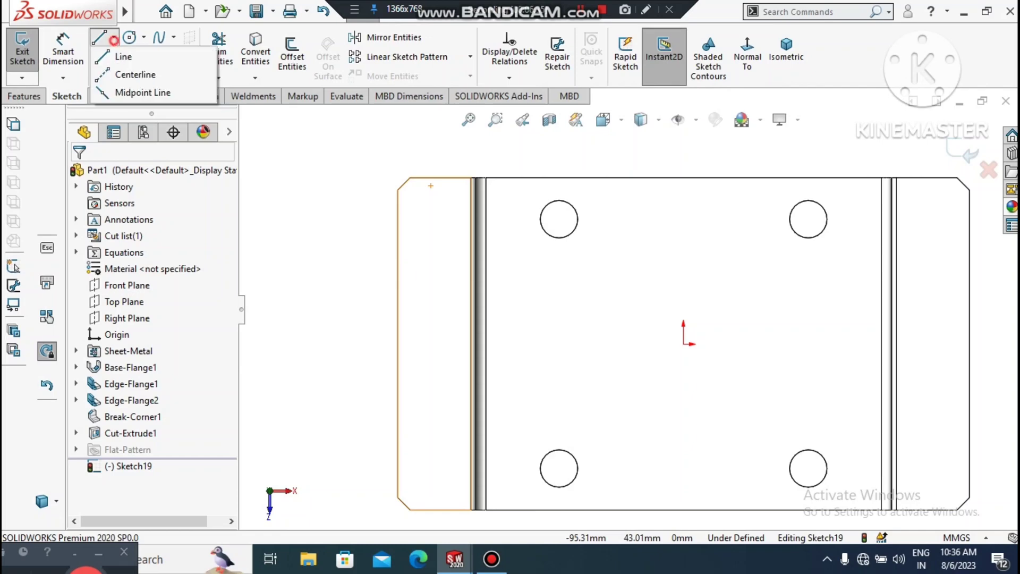
- Draw a horizontal centerline about 17.6 mm long across the left flange, from the upper corner break's lower end to the bend-side edge
click(130, 78)
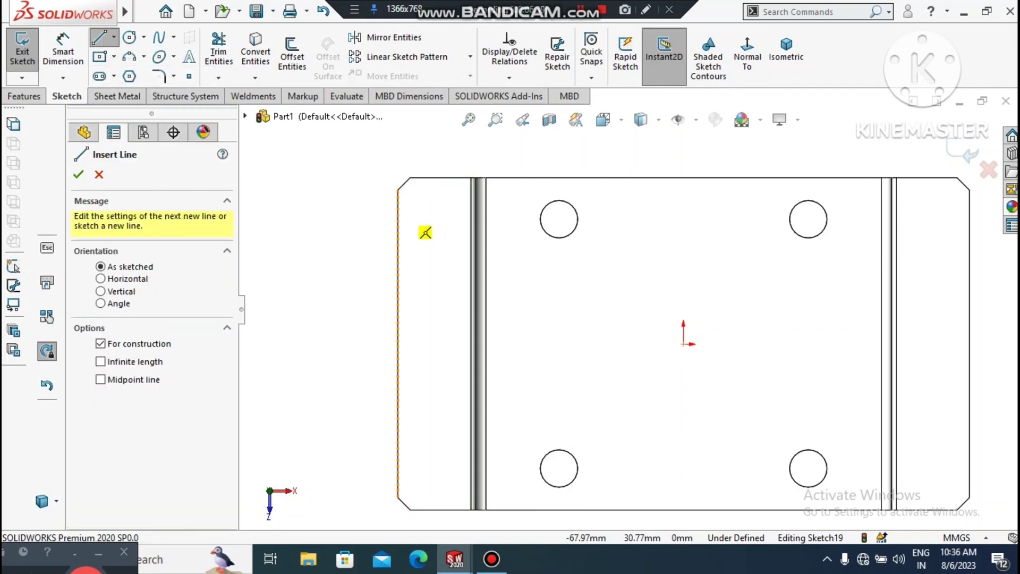
click(397, 190)
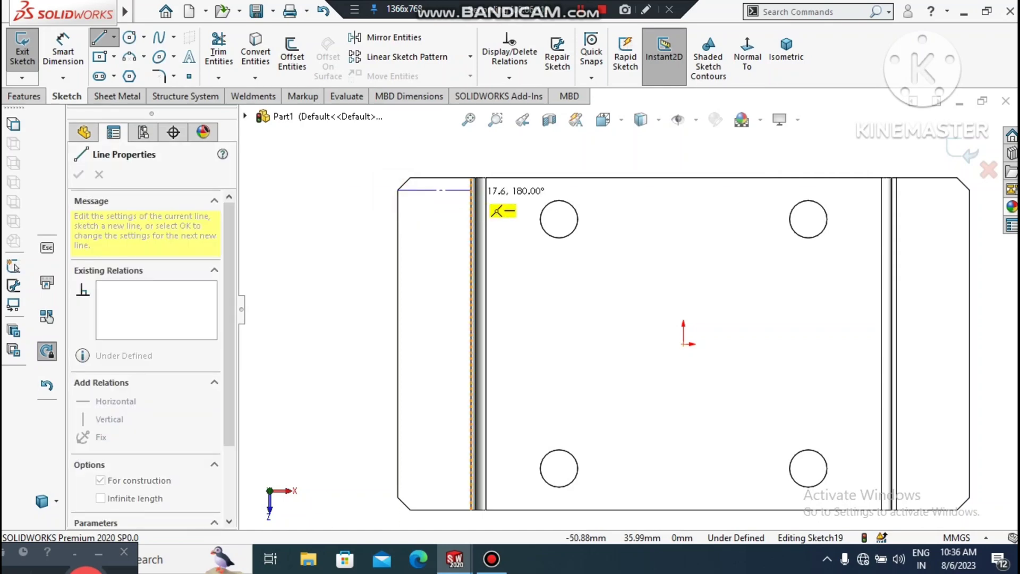
click(471, 189)
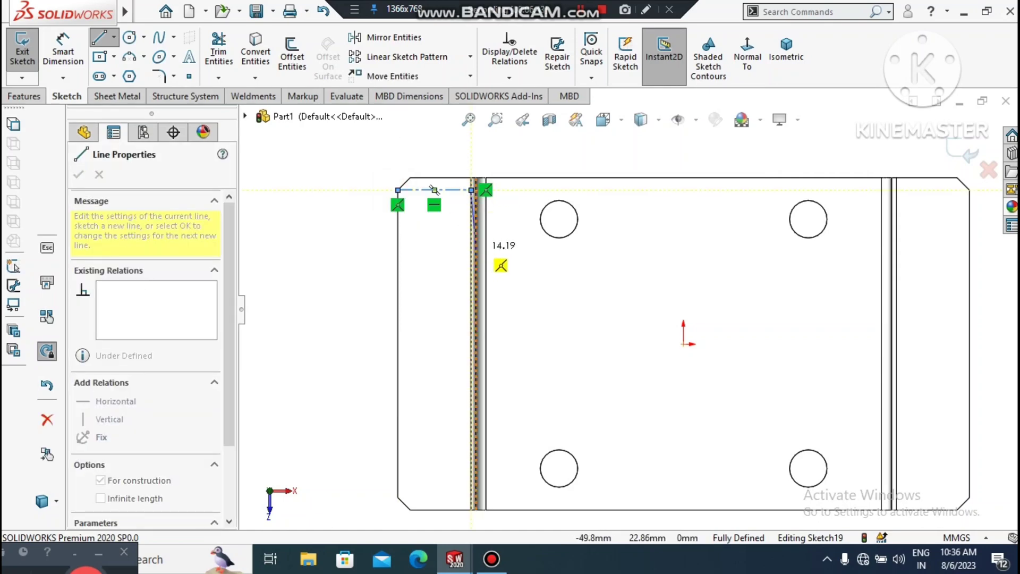
key(Escape)
- Draw a vertical centerline down the left flange from the midpoint of the horizontal centerline
click(113, 39)
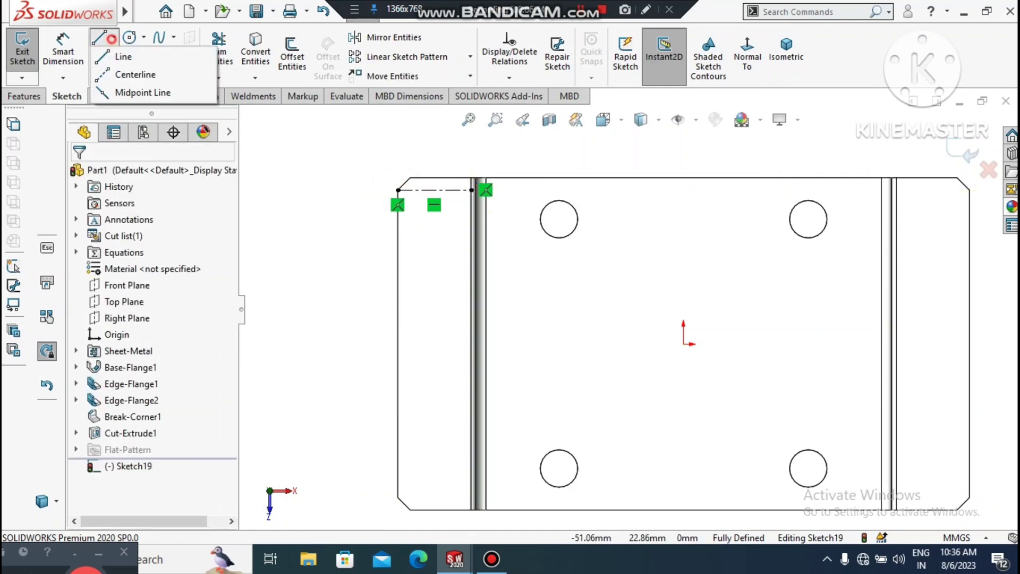
click(120, 73)
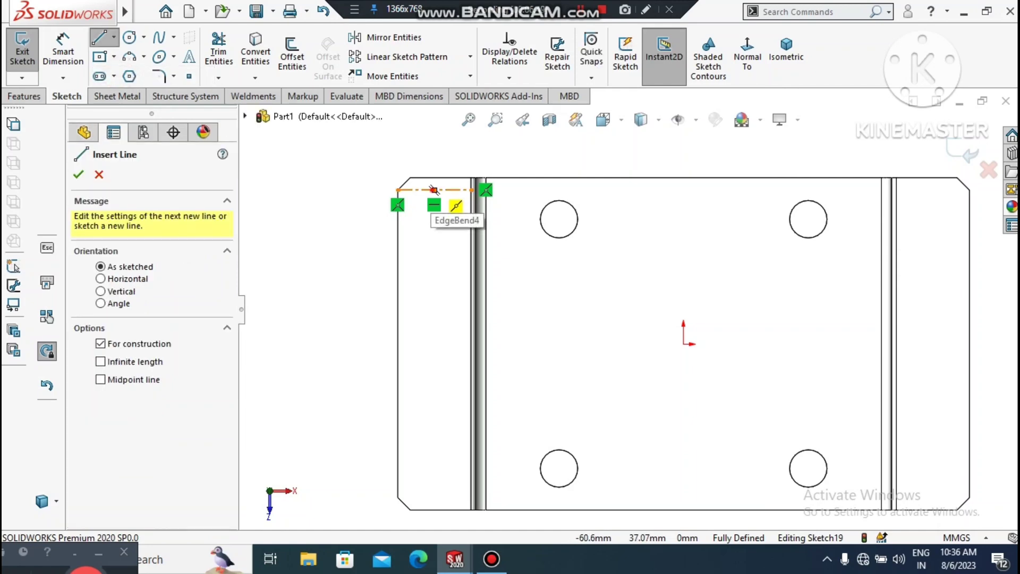
click(434, 189)
click(435, 331)
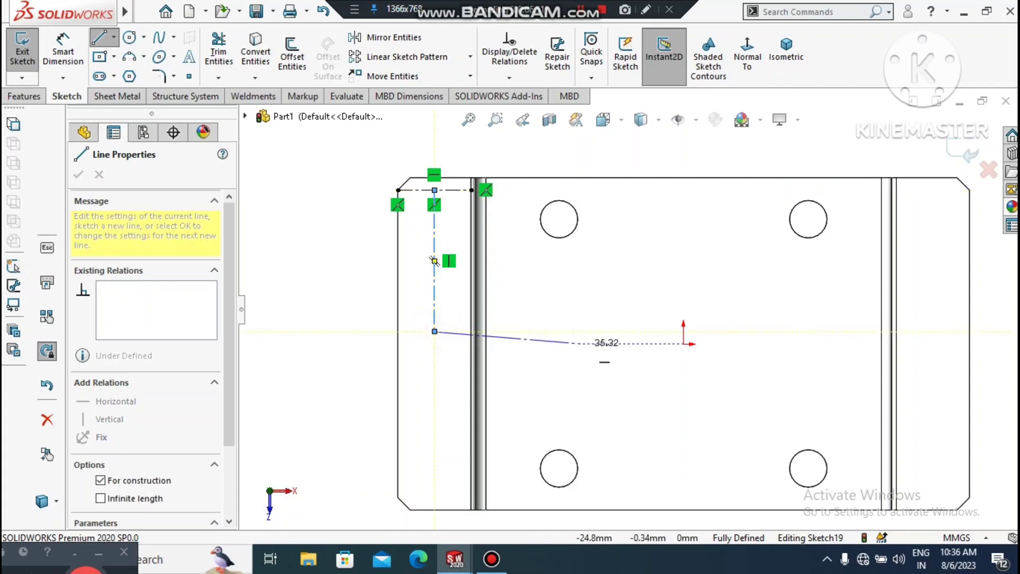
key(Escape)
key(Escape)
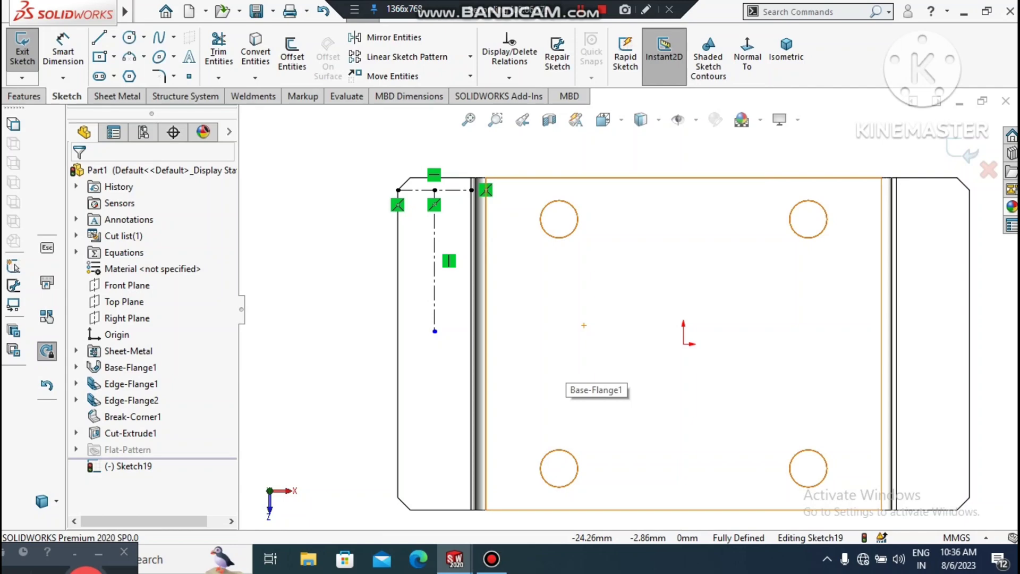
- Draw a circle of about 4.3 mm radius centered on the vertical centerline of the left flange
click(143, 36)
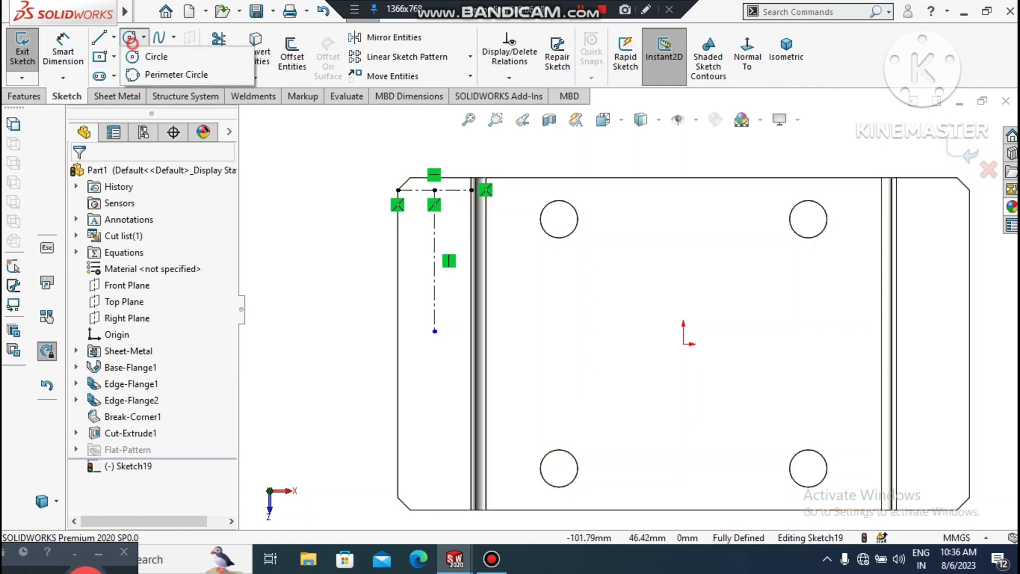
click(150, 57)
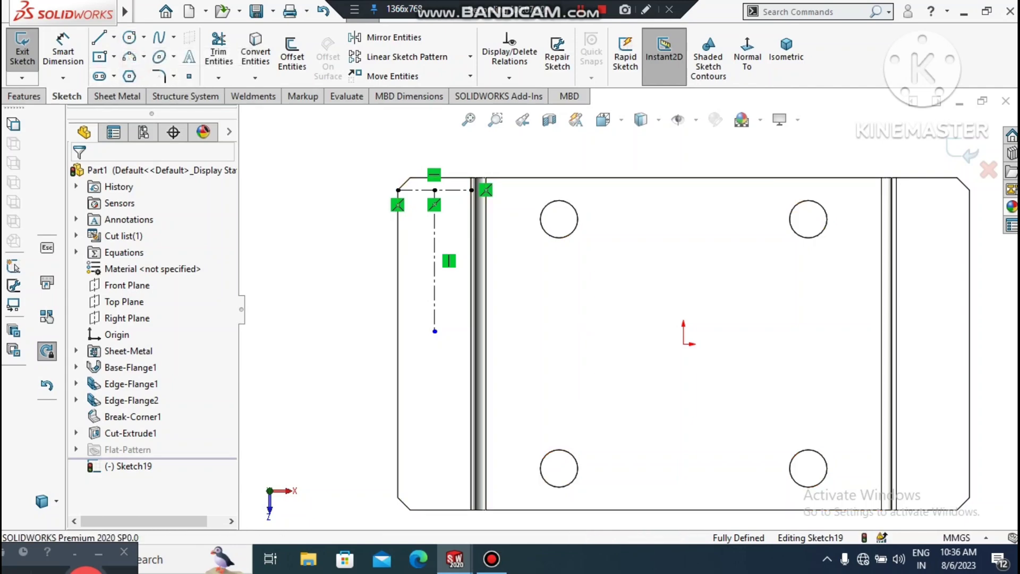
click(434, 269)
click(452, 269)
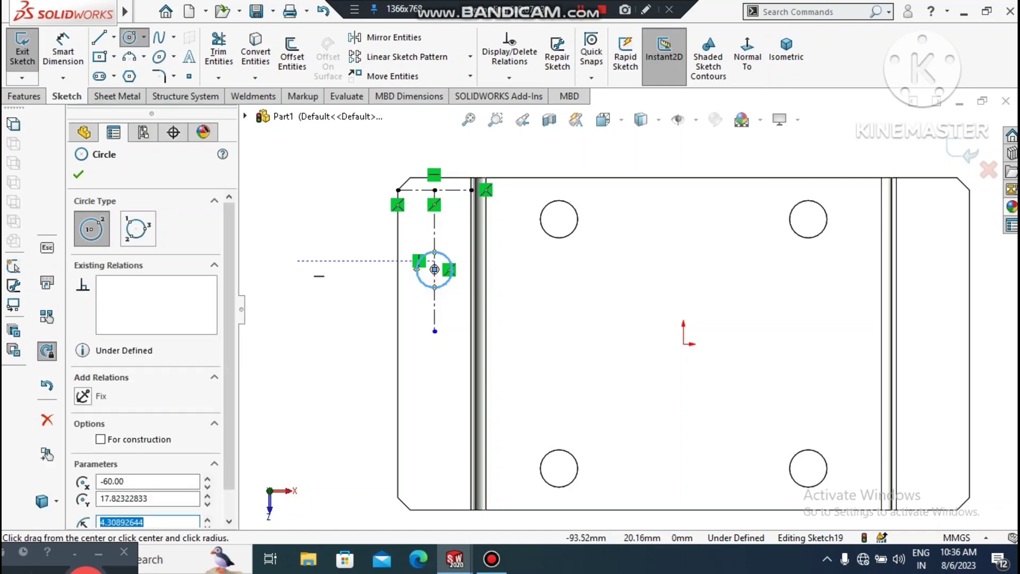
key(Escape)
- Dimension the left flange's circle to a diameter of 8.5 mm
click(62, 50)
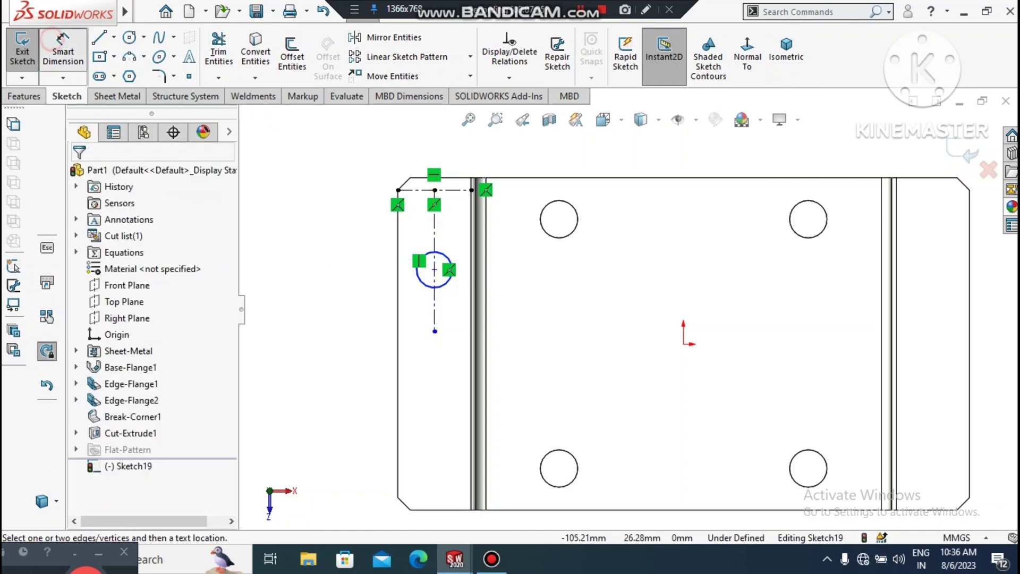
click(421, 282)
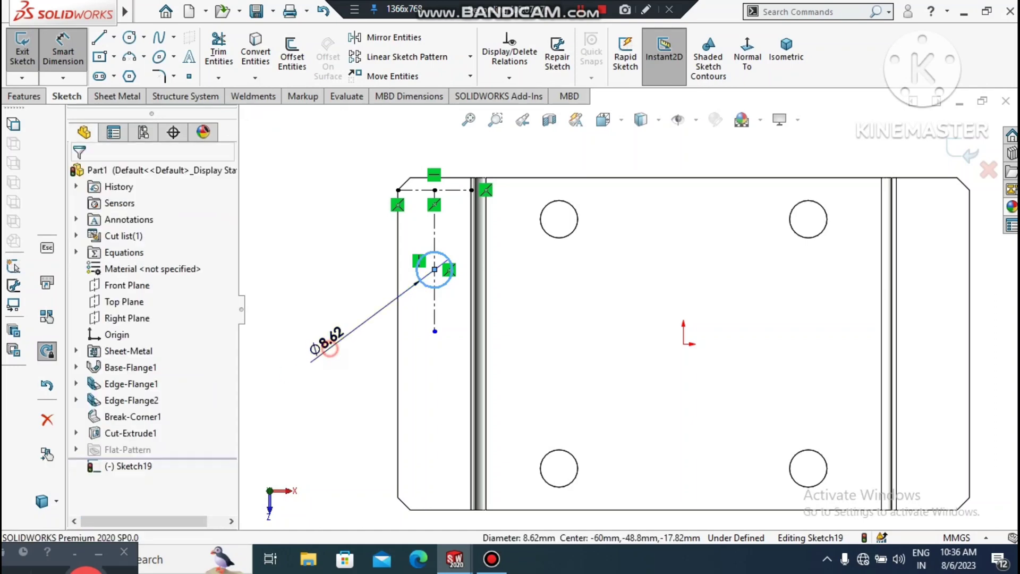
click(325, 341)
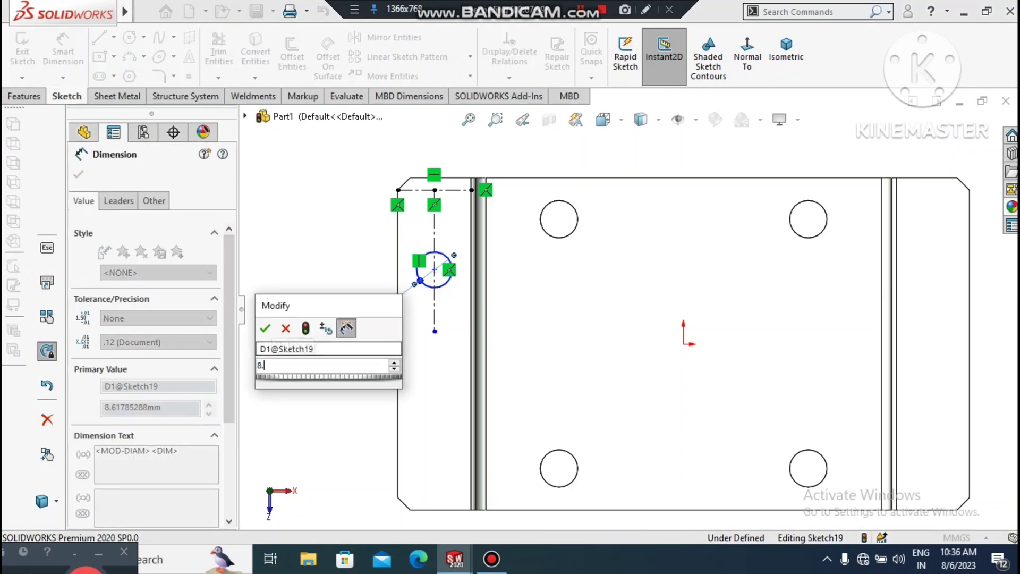
text(8.5)
key(Return)
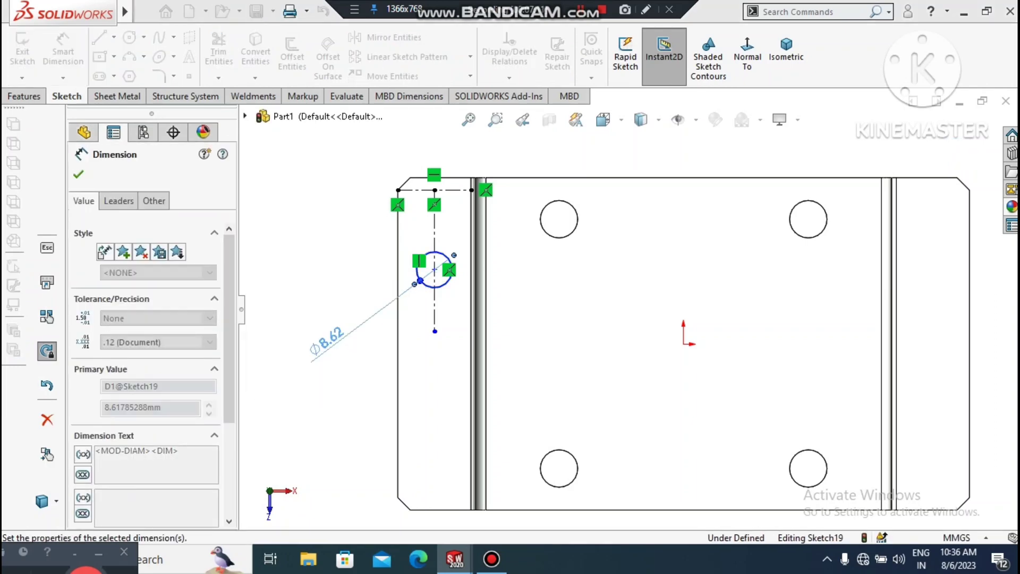
click(334, 275)
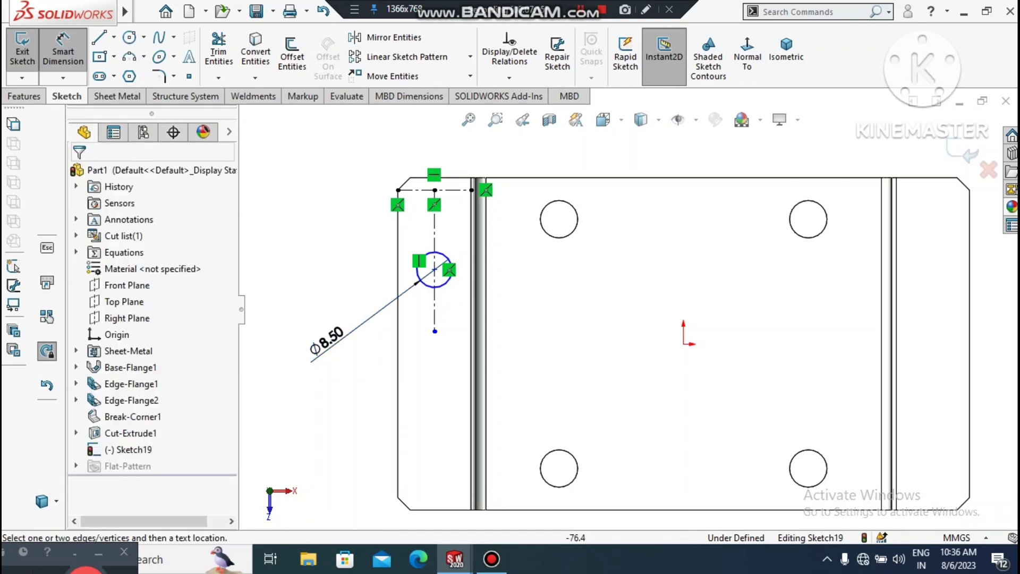
- Dimension the circle's center 17 mm from the upper edge of the left flange
click(457, 178)
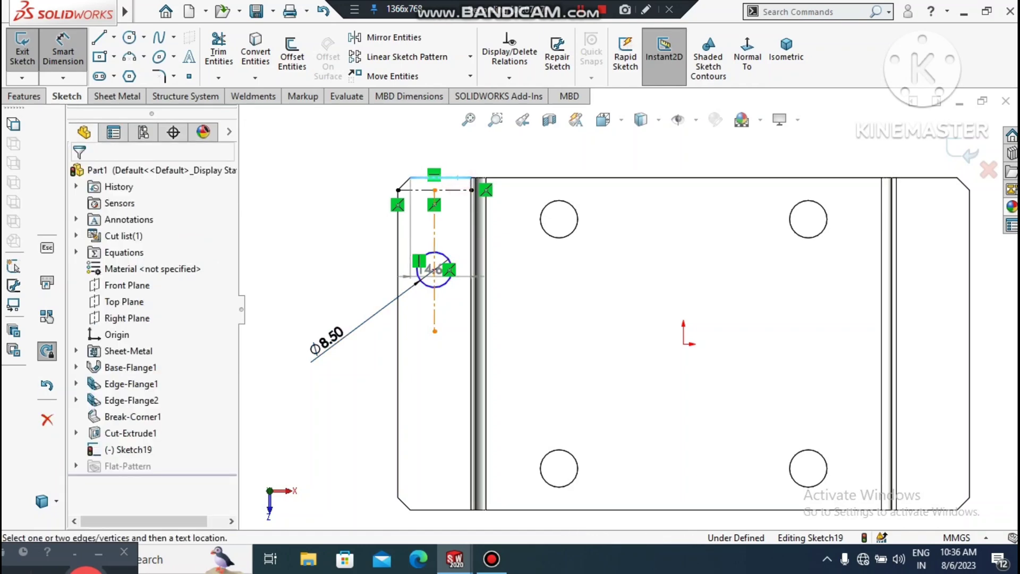
click(434, 270)
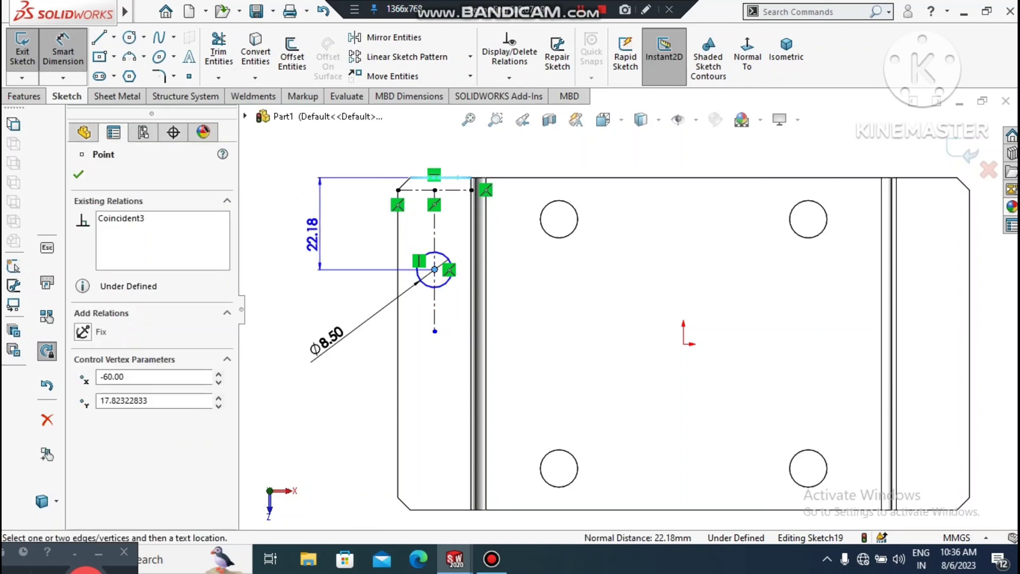
click(313, 218)
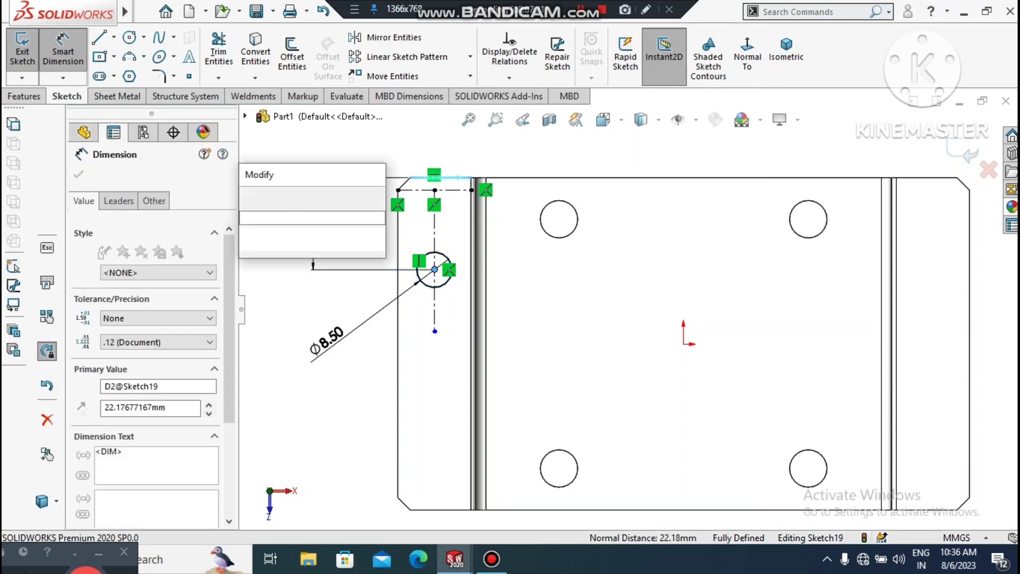
text(17)
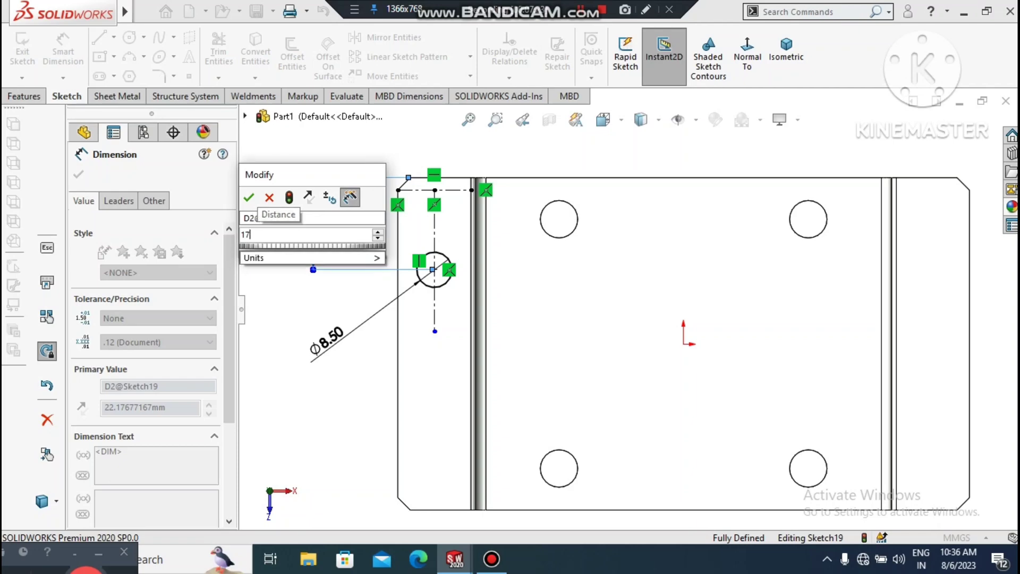
key(Return)
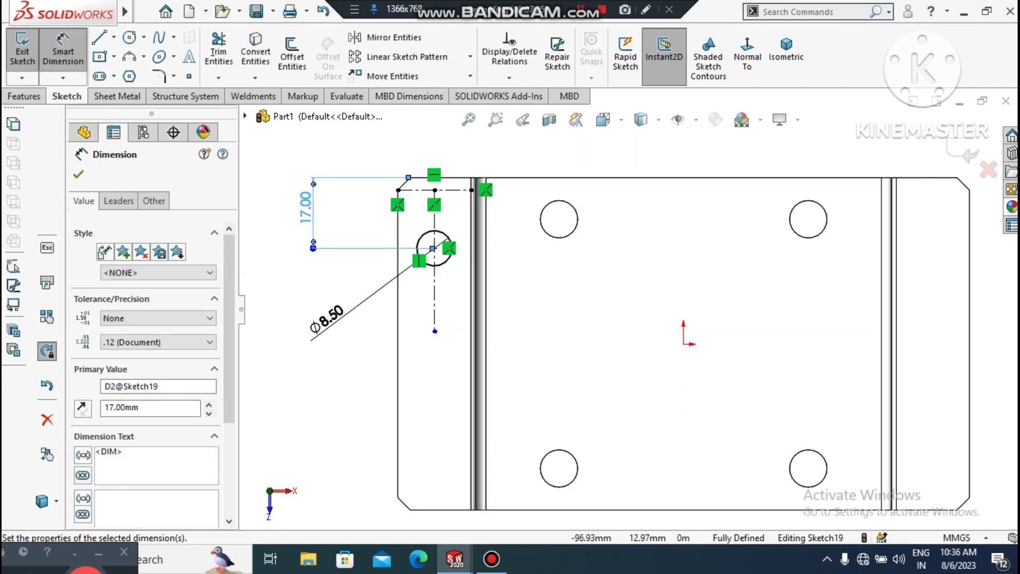
- Draw a horizontal centerline about 100 mm long from the origin out past the left flange's outer edge
key(Escape)
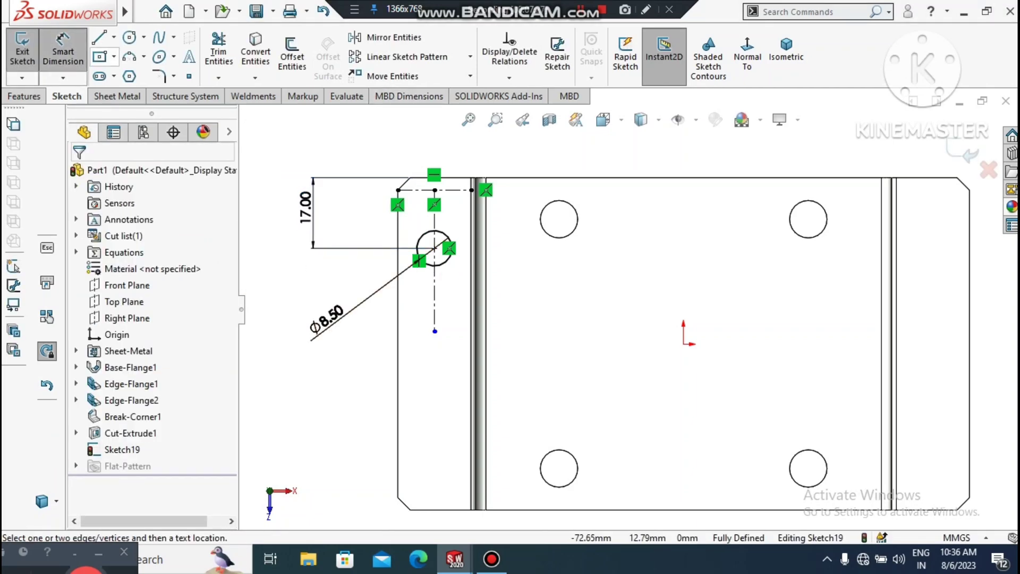
click(113, 37)
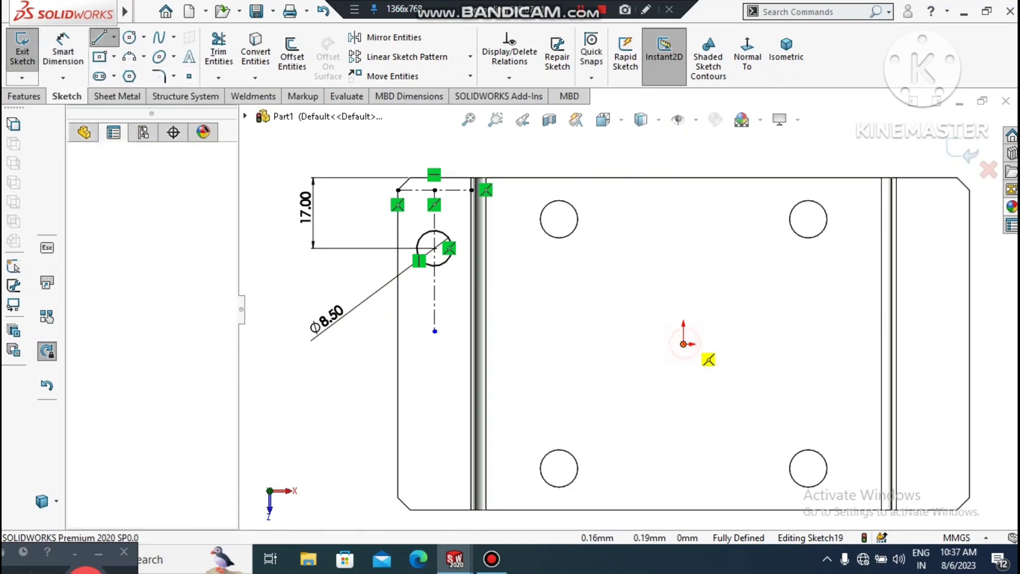
click(683, 344)
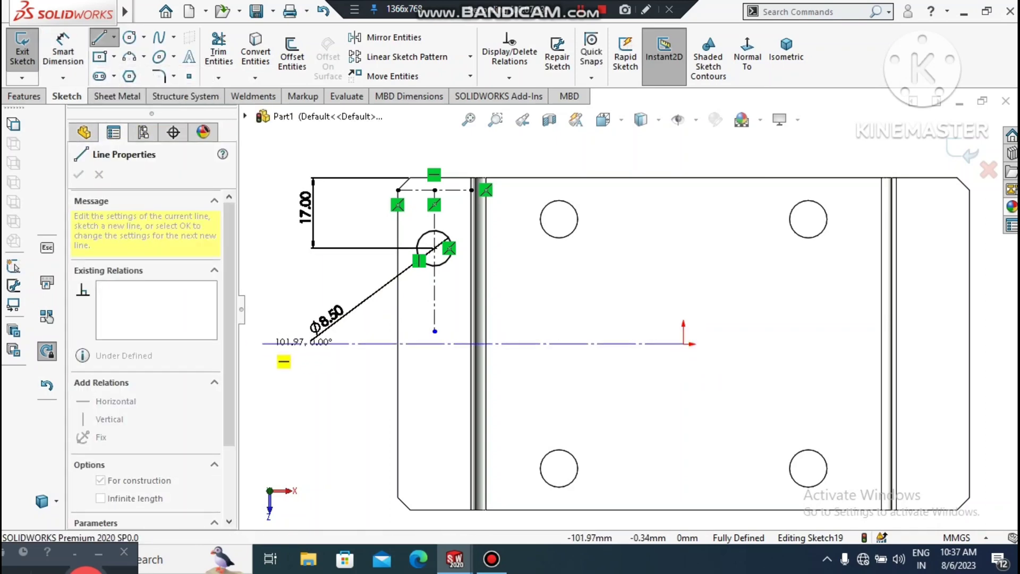
click(268, 344)
key(Escape)
key(Escape)
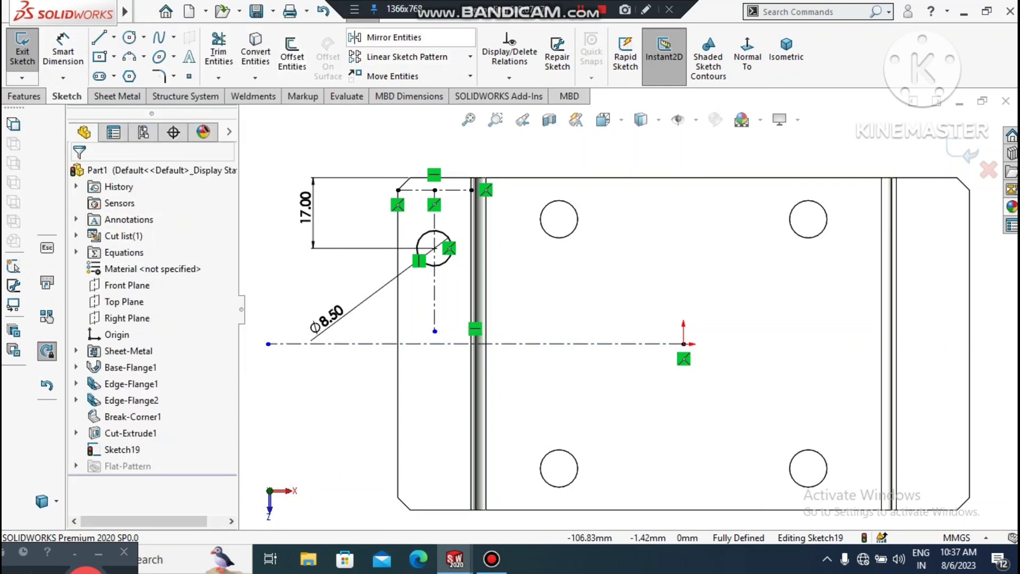
- Mirror the left flange's 8.5 mm circle about the horizontal centerline through the origin, keeping the original
click(394, 37)
click(421, 236)
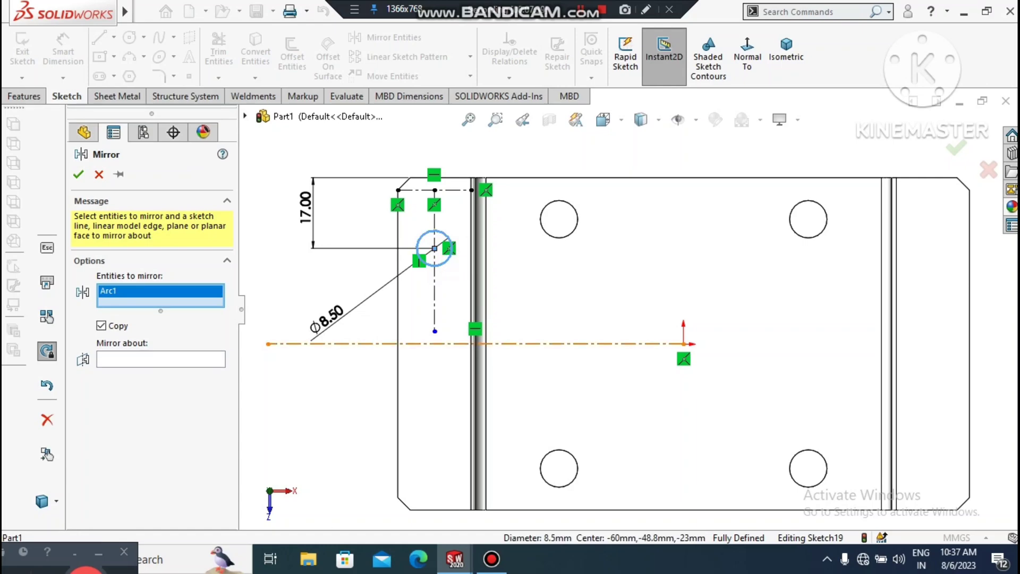
click(188, 354)
click(408, 345)
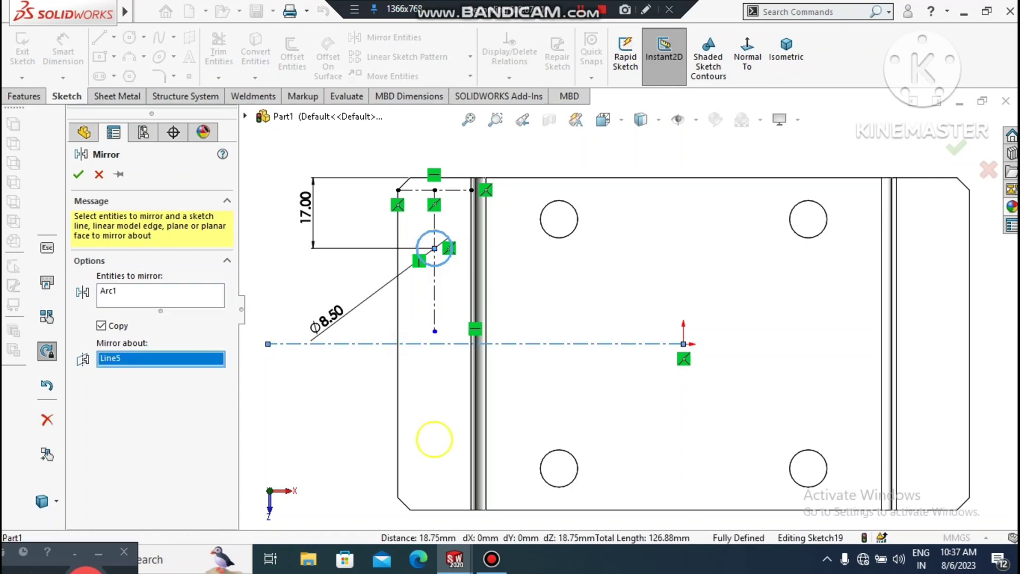
key(Return)
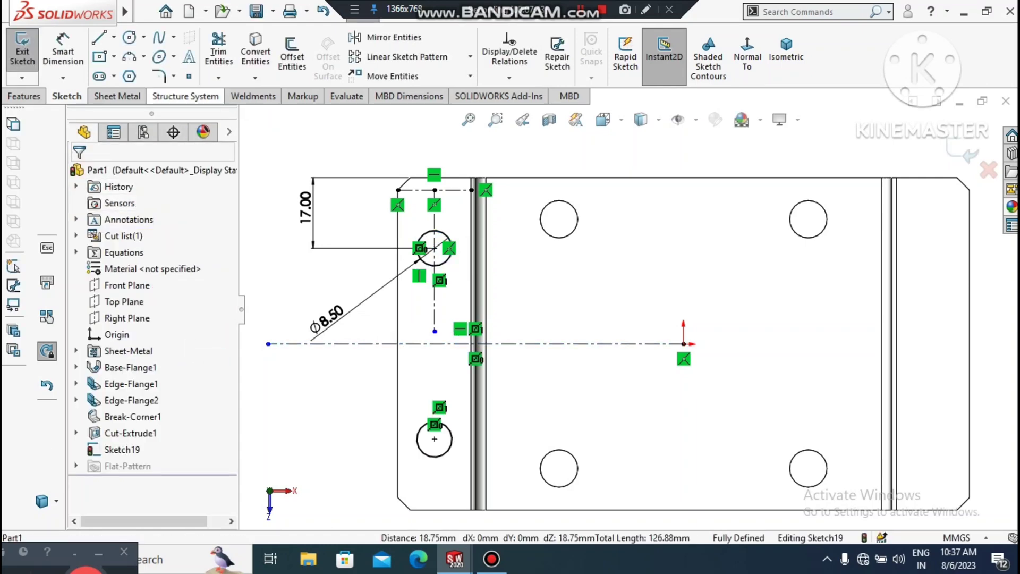
- Draw a vertical centerline from the origin up past the body's upper edge
click(113, 35)
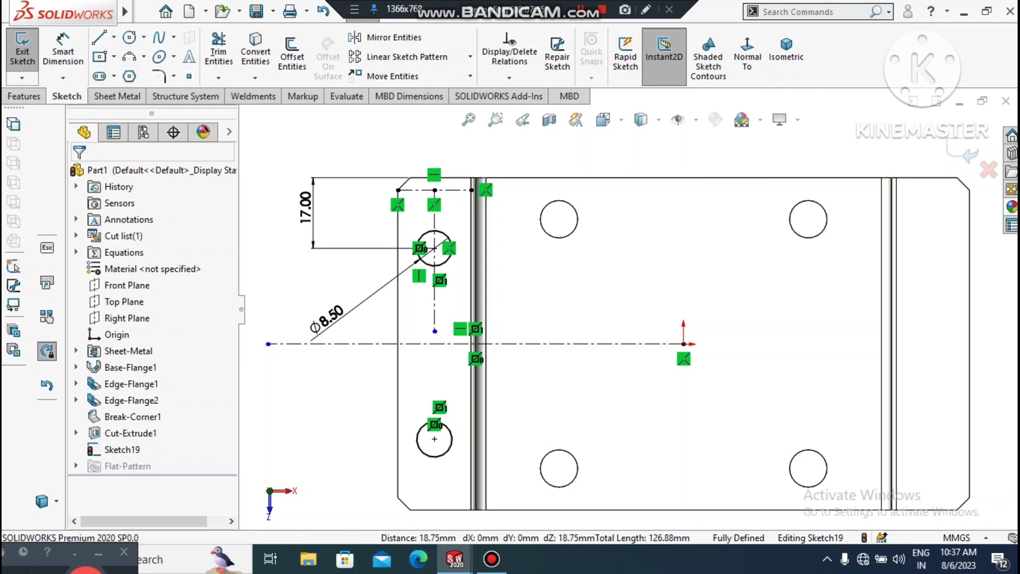
click(135, 75)
click(683, 344)
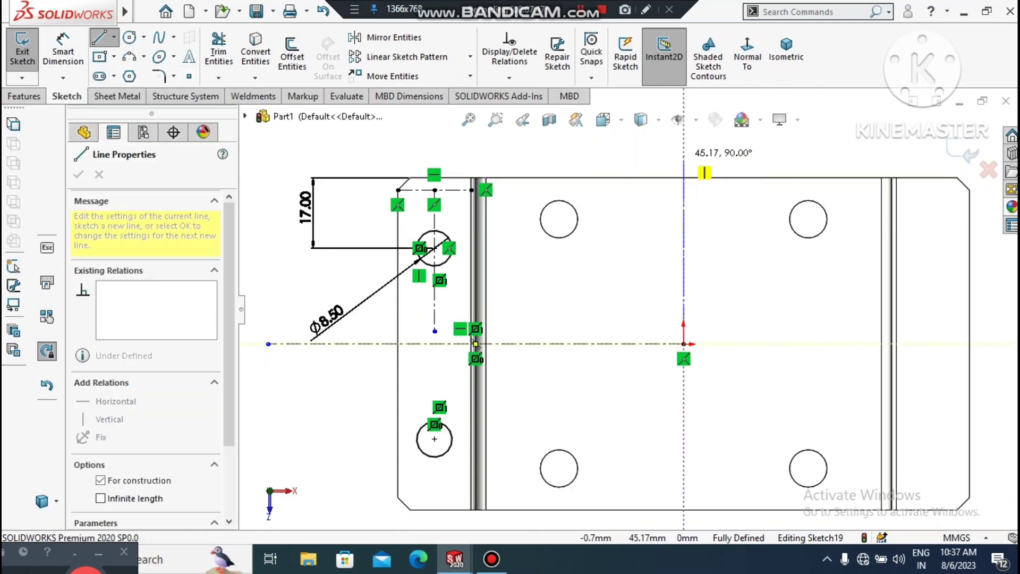
click(684, 145)
key(Escape)
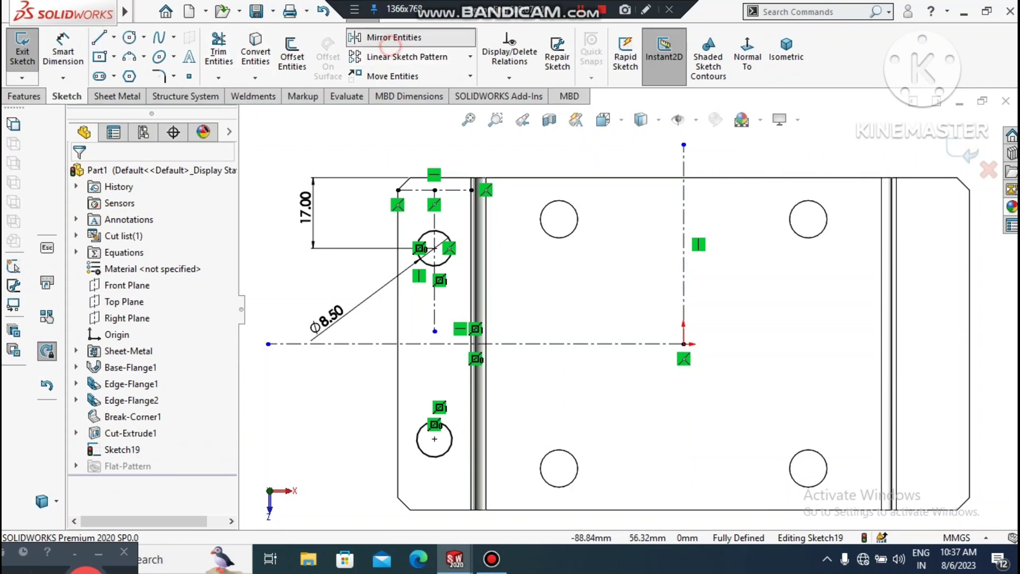
- Mirror both left flange circles about the vertical centerline through the origin onto the right flange
click(394, 37)
click(449, 256)
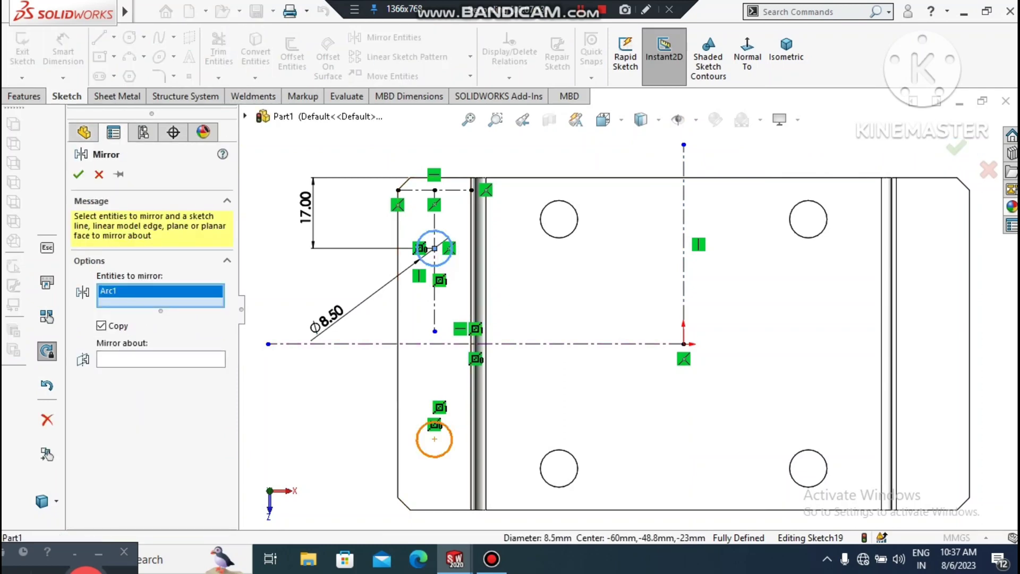
click(451, 439)
click(171, 371)
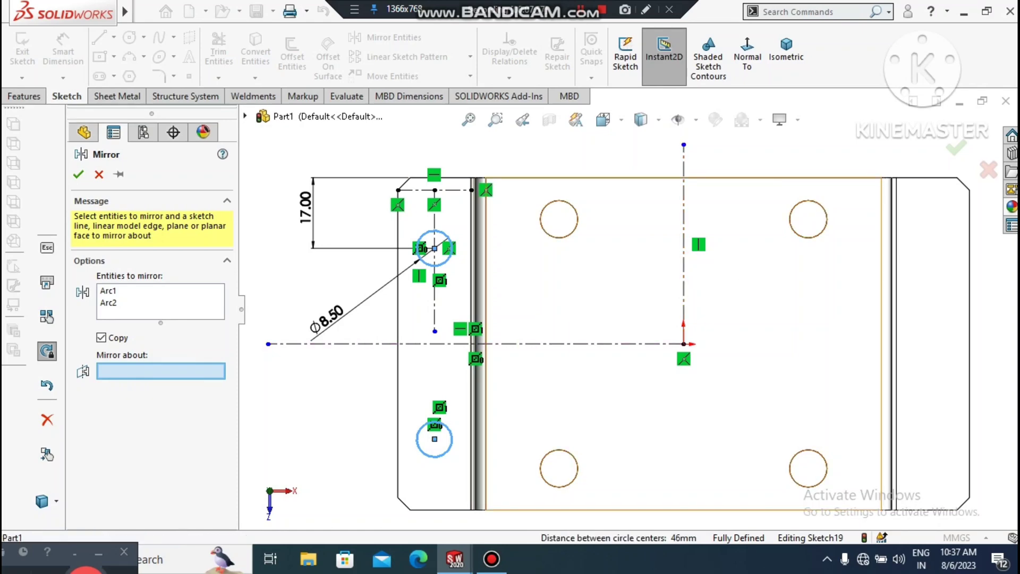
click(684, 313)
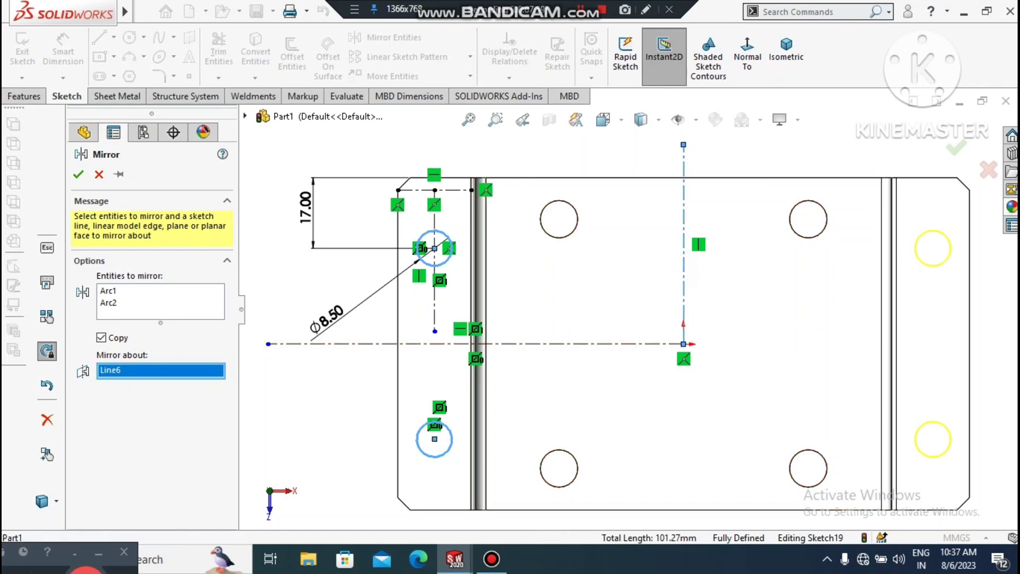
click(78, 174)
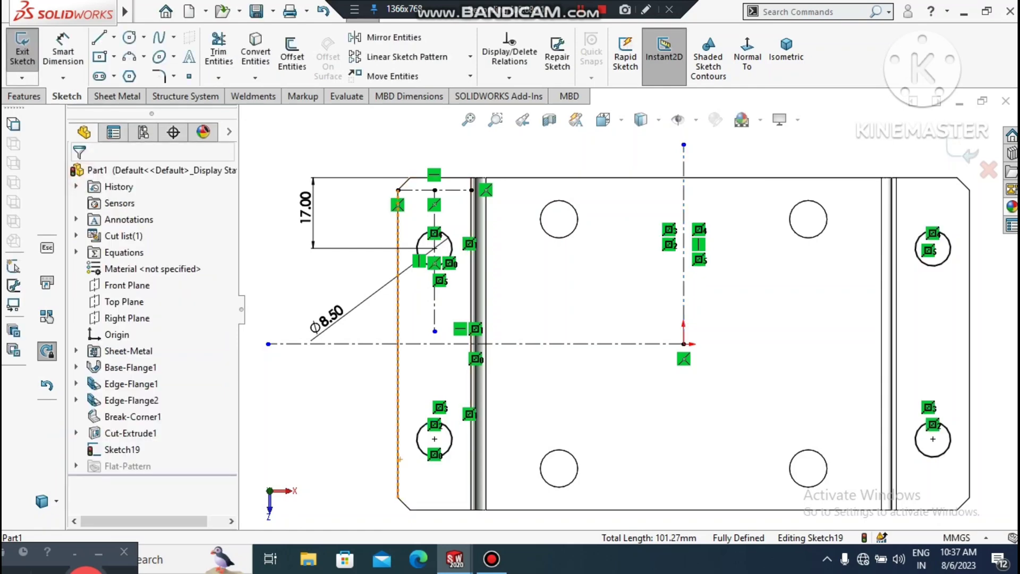
- Cut-extrude the four 8.5 mm circles through the flanges, with the blind depth linked to thickness and Normal cut enabled
scroll(629, 312, up, 2)
middle_drag(628, 312, 637, 255)
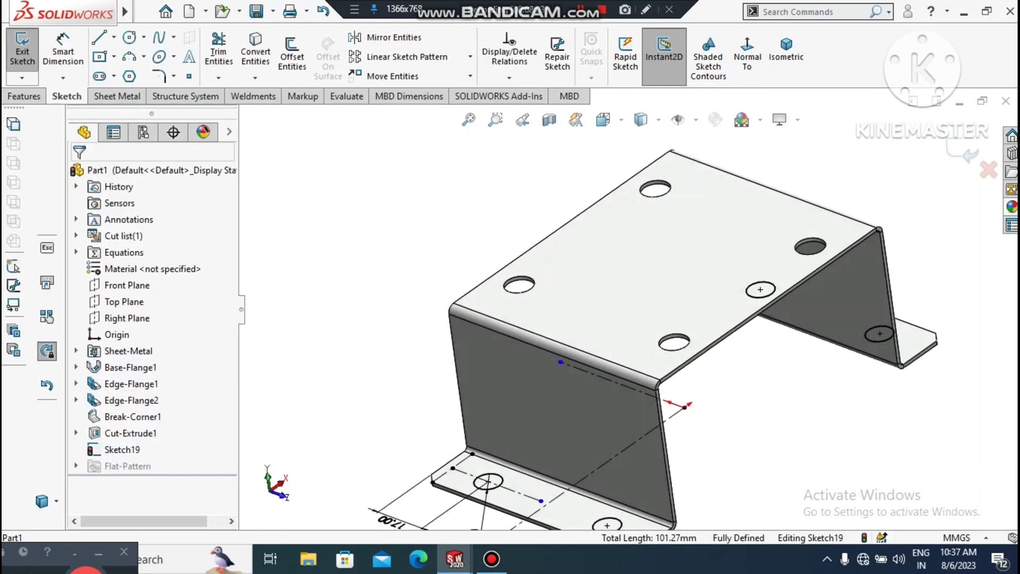
key(f)
scroll(696, 499, down, 1)
middle_drag(571, 350, 544, 337)
click(24, 96)
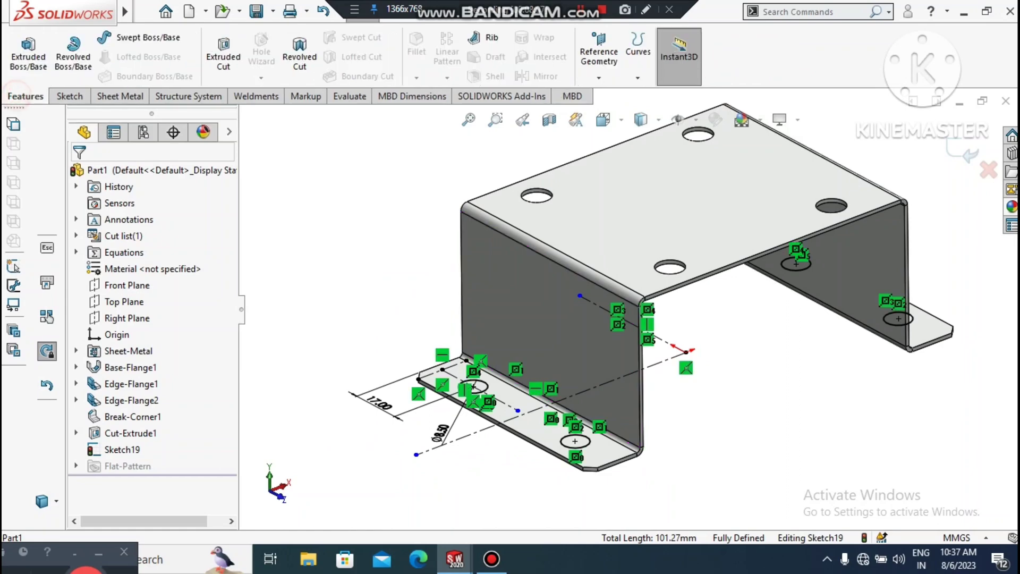
click(223, 61)
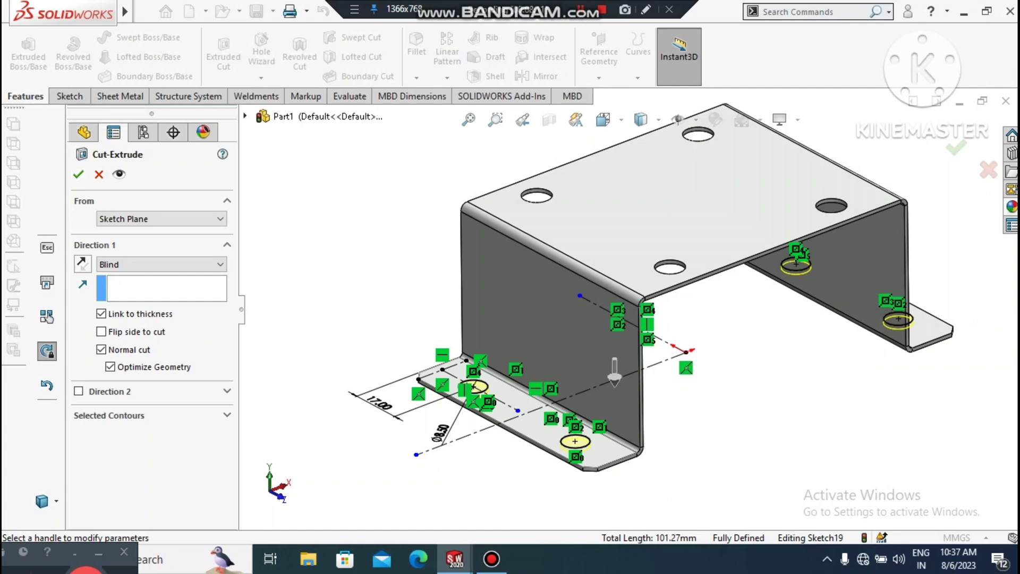
key(Return)
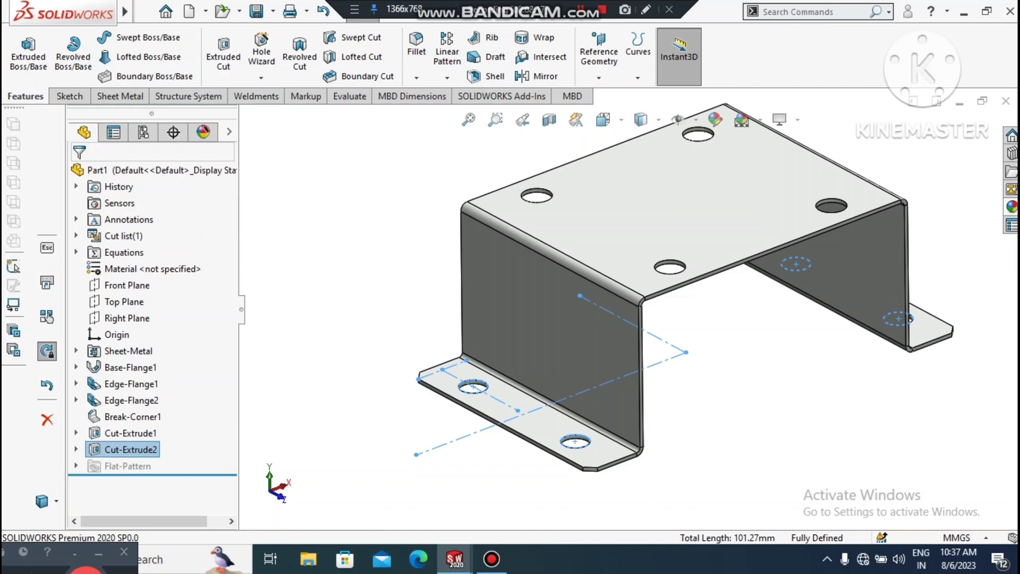
click(323, 260)
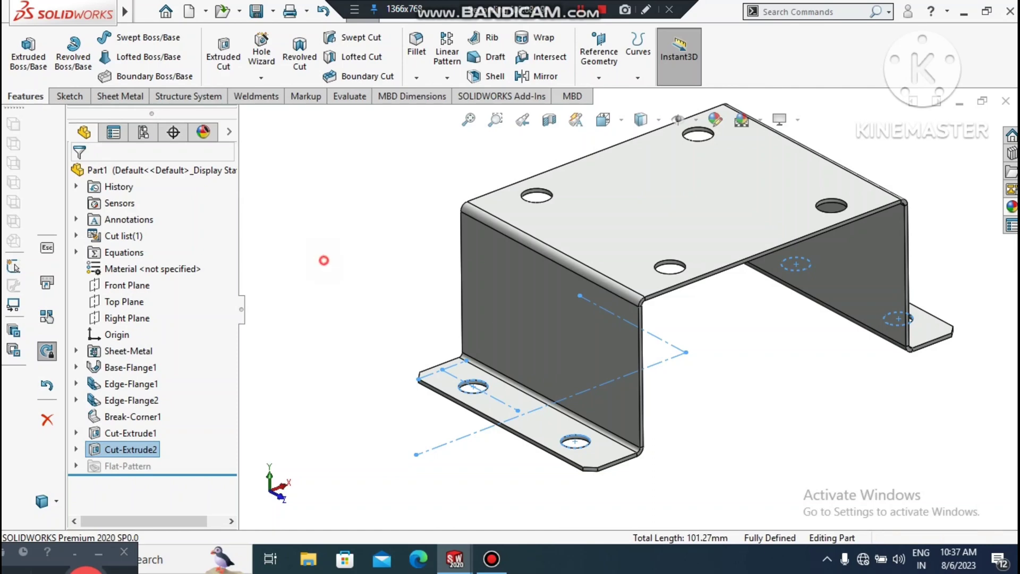
- Orient the view normal to the side wall's outer face and open the louvers forming tools in the Design Library
scroll(627, 313, up, 2)
middle_drag(627, 312, 478, 255)
key(ctrl+7)
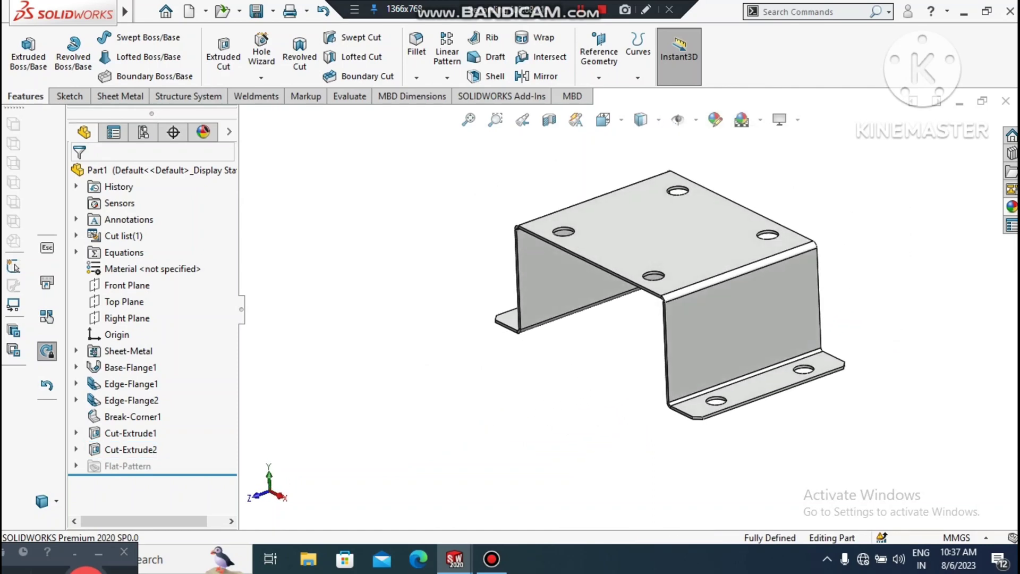
click(706, 336)
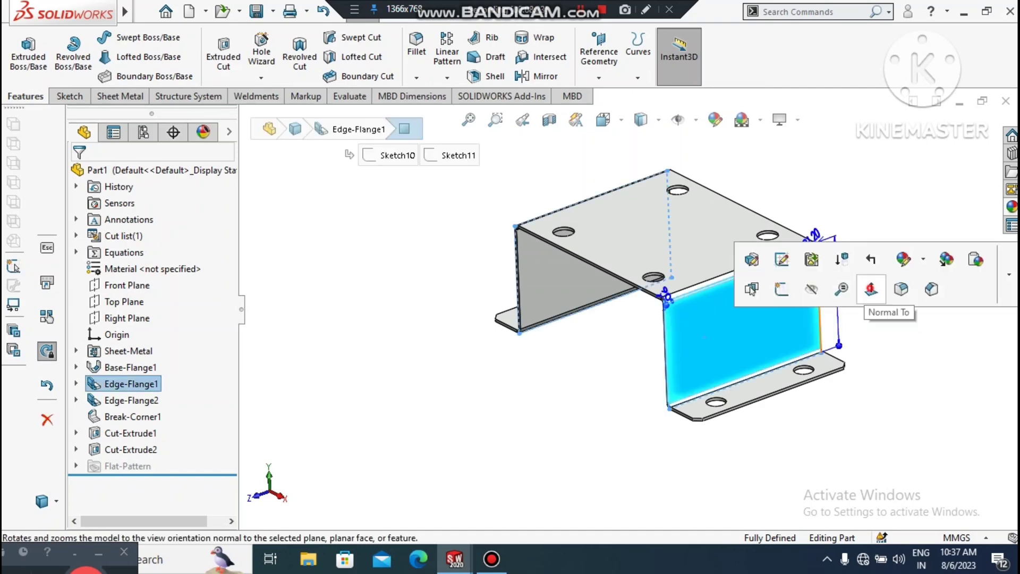
click(872, 288)
scroll(629, 310, up, 3)
click(853, 337)
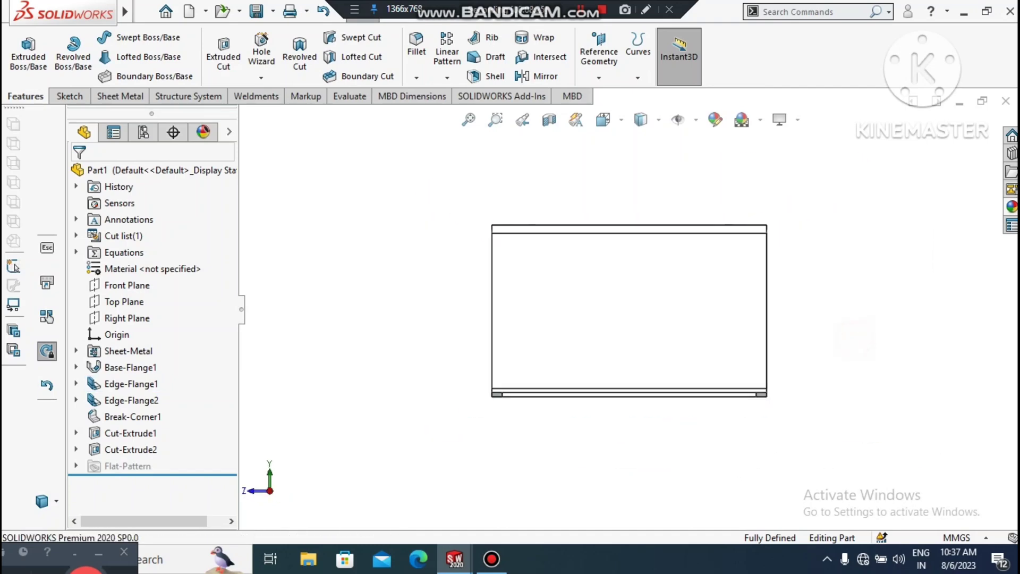
click(1011, 154)
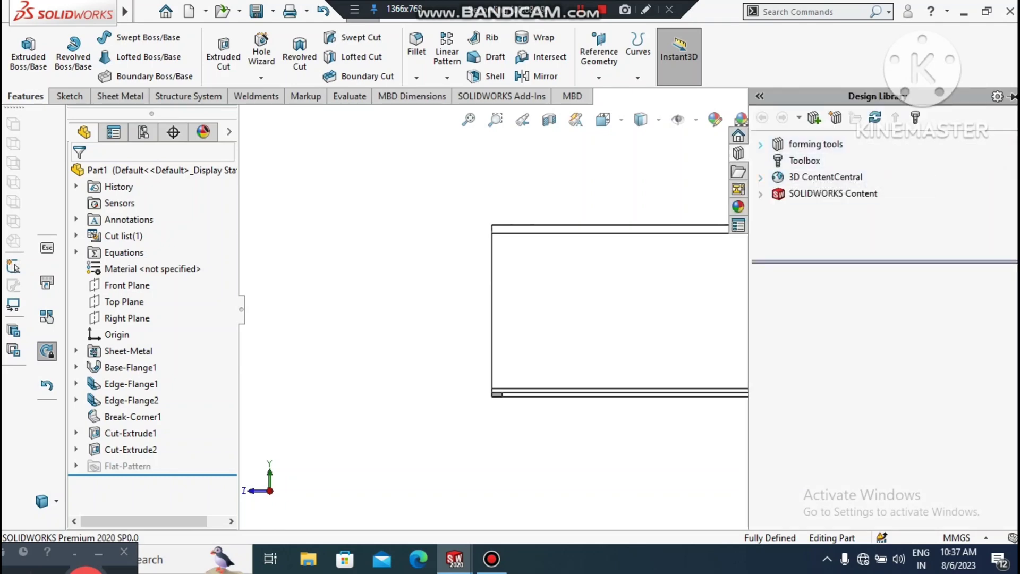
click(761, 145)
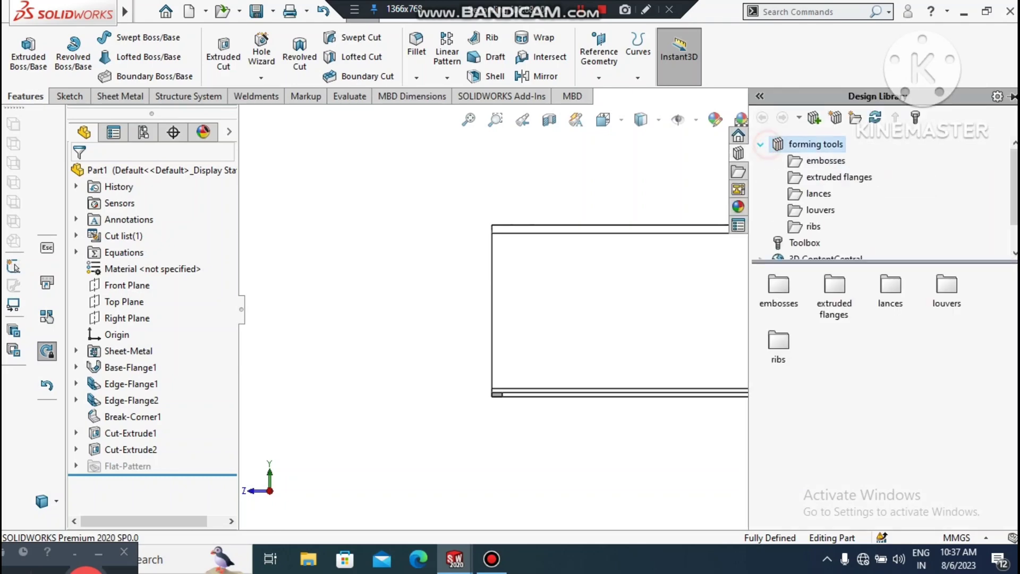
click(814, 213)
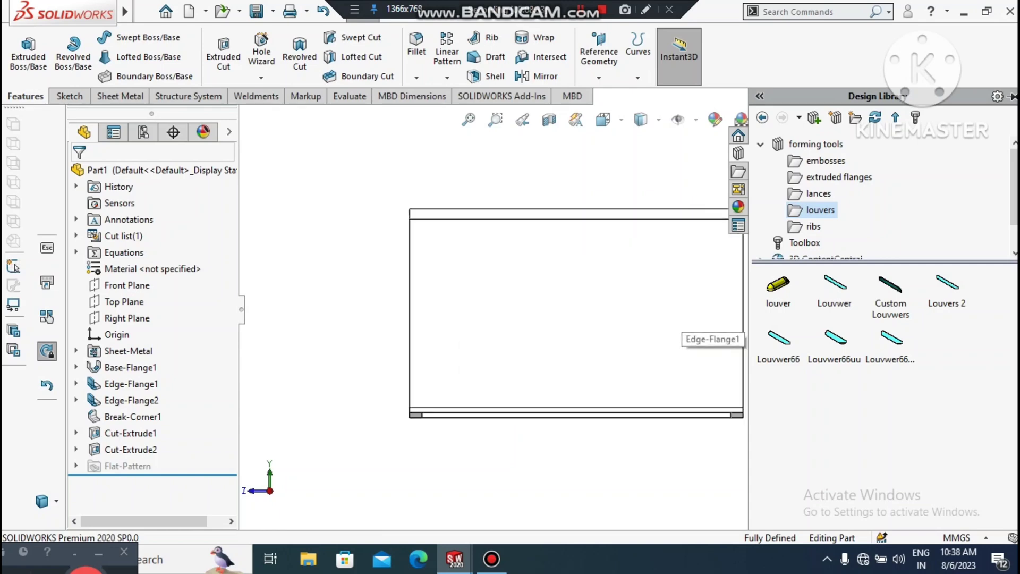
- Try to place the louver forming tool on the side wall's outer face
drag(778, 287, 754, 330)
drag(566, 334, 524, 321)
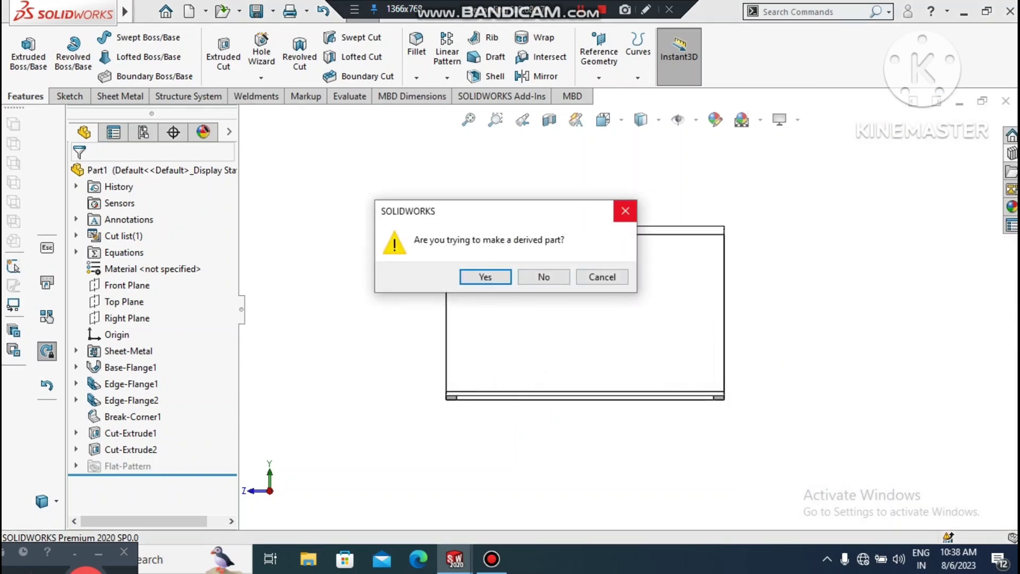
click(625, 210)
click(1012, 152)
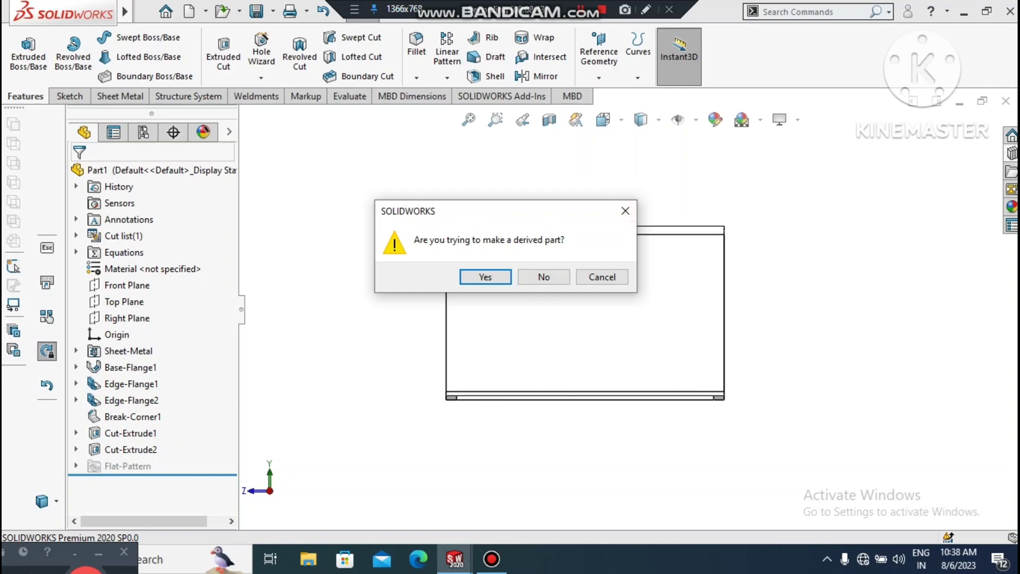
click(625, 210)
- Designate the Design Library's forming tools folder as a Forming Tools Folder, including its subfolders
click(1012, 153)
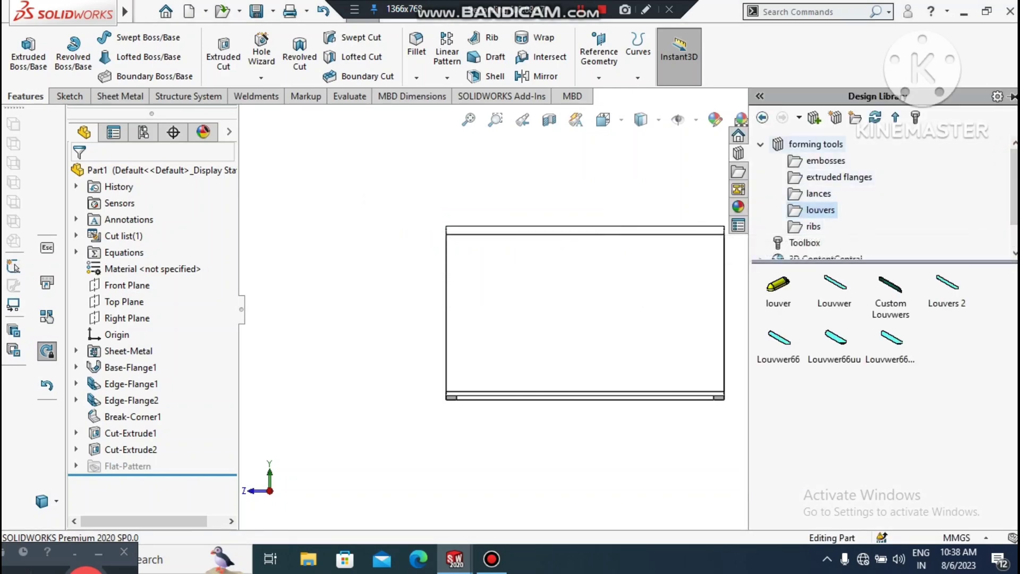
right_click(812, 144)
click(873, 207)
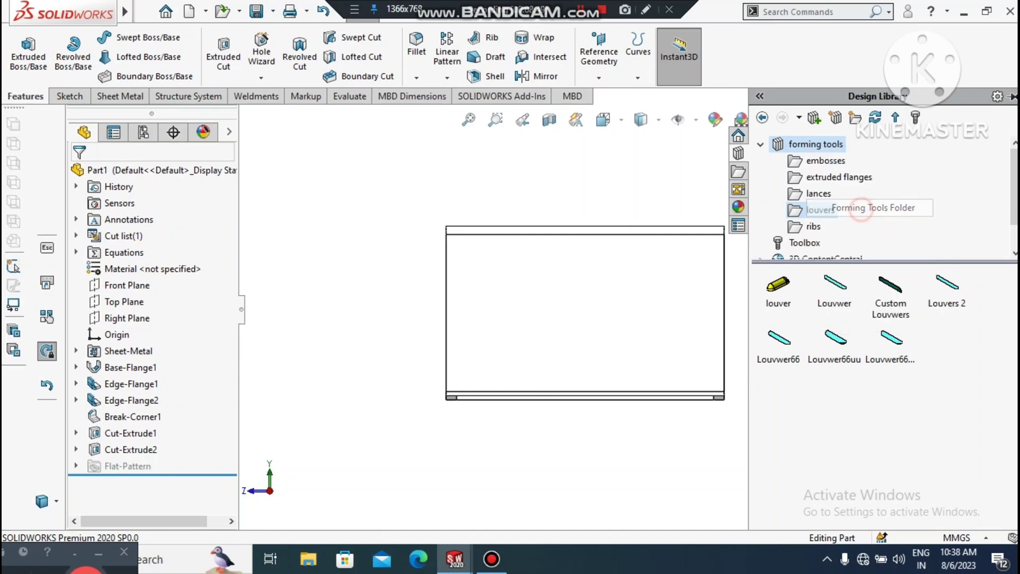
key(Return)
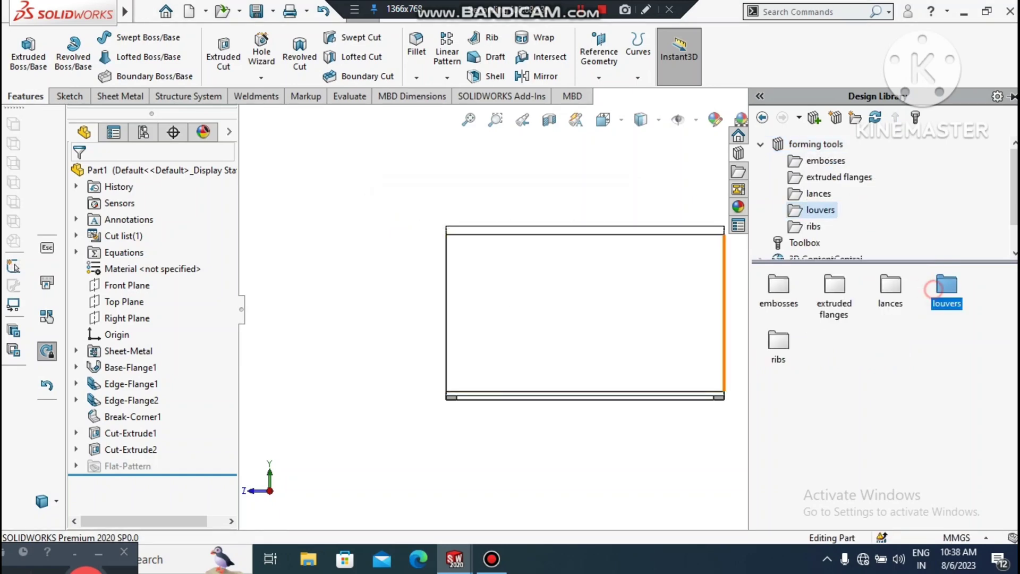
- Place the louver forming tool upright near one end of the side wall's outer face and flip the tool direction
double_click(946, 287)
drag(778, 289, 507, 306)
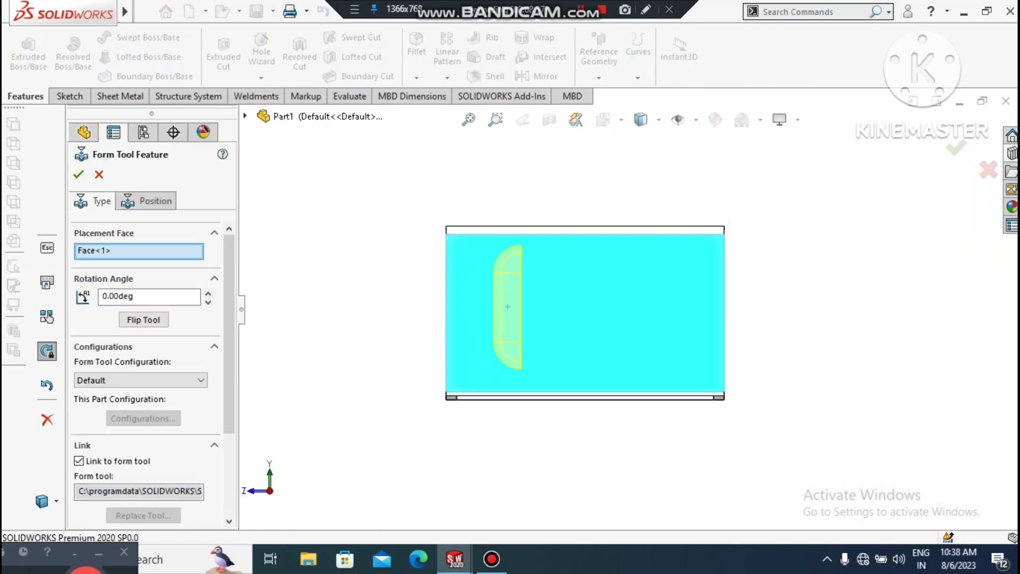
scroll(545, 322, up, 1)
middle_drag(544, 322, 650, 372)
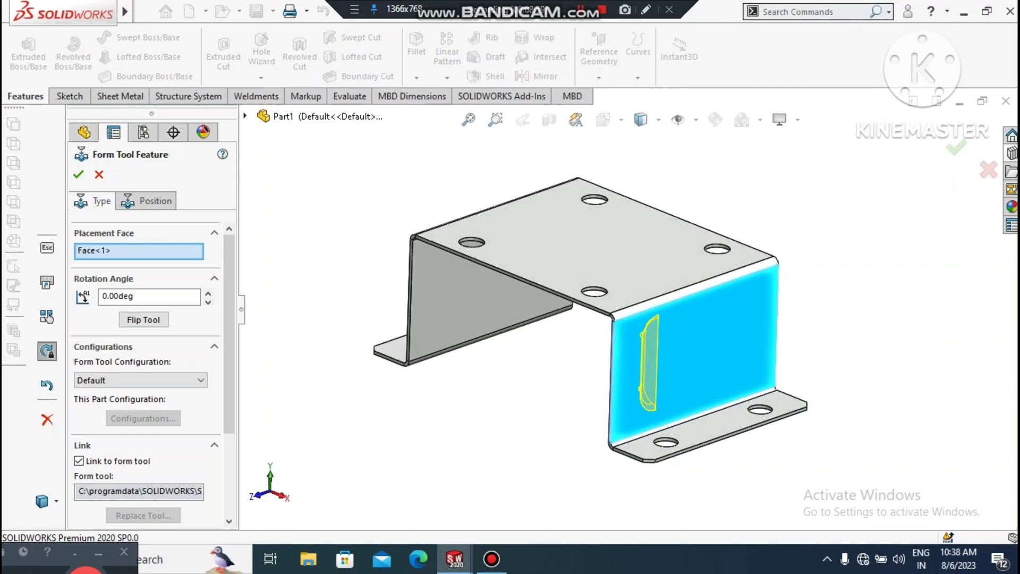
click(144, 319)
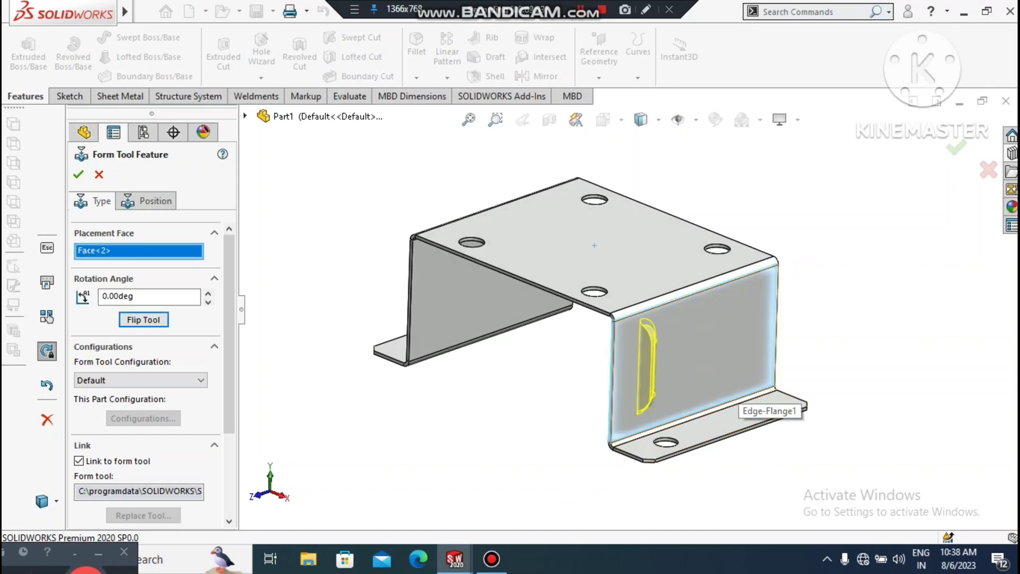
- Dimension the louver's center point 25 mm below the top edge of the side wall
click(147, 202)
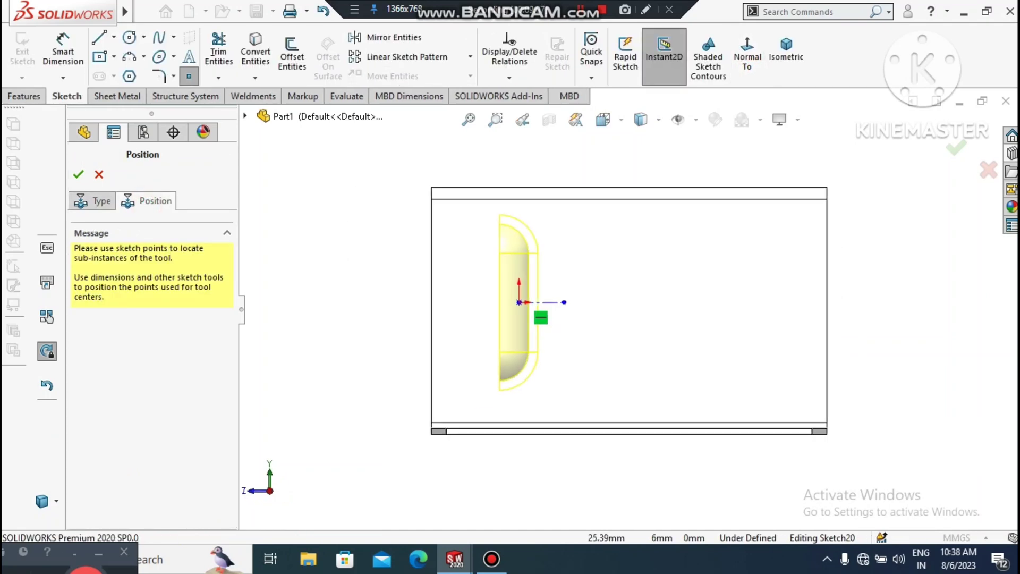
click(62, 52)
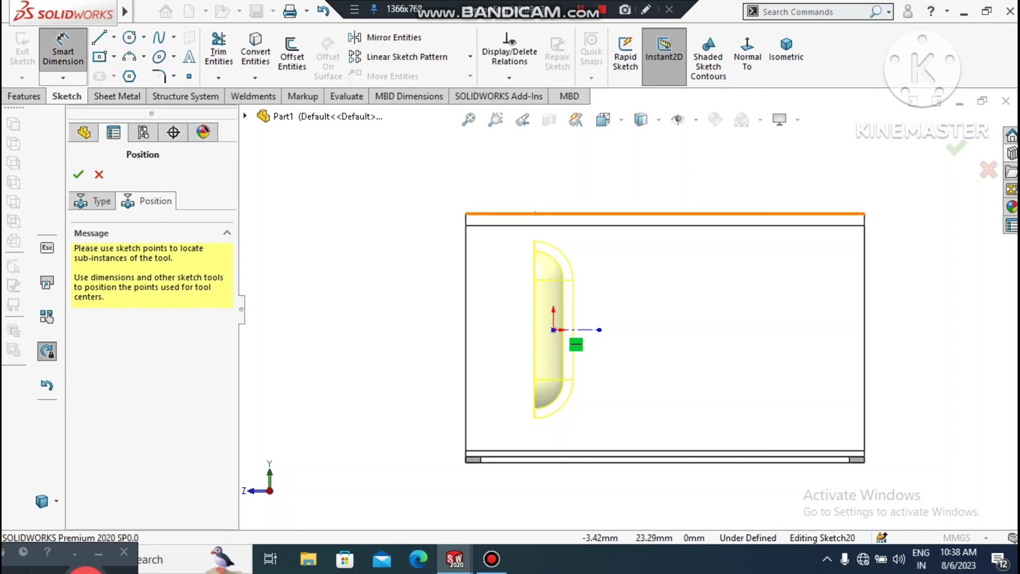
click(662, 213)
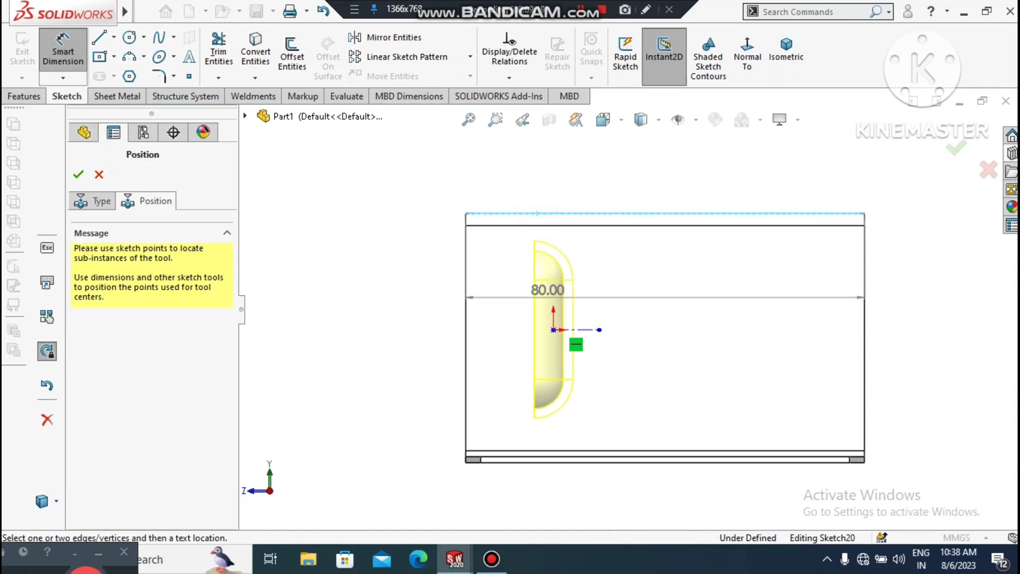
click(553, 329)
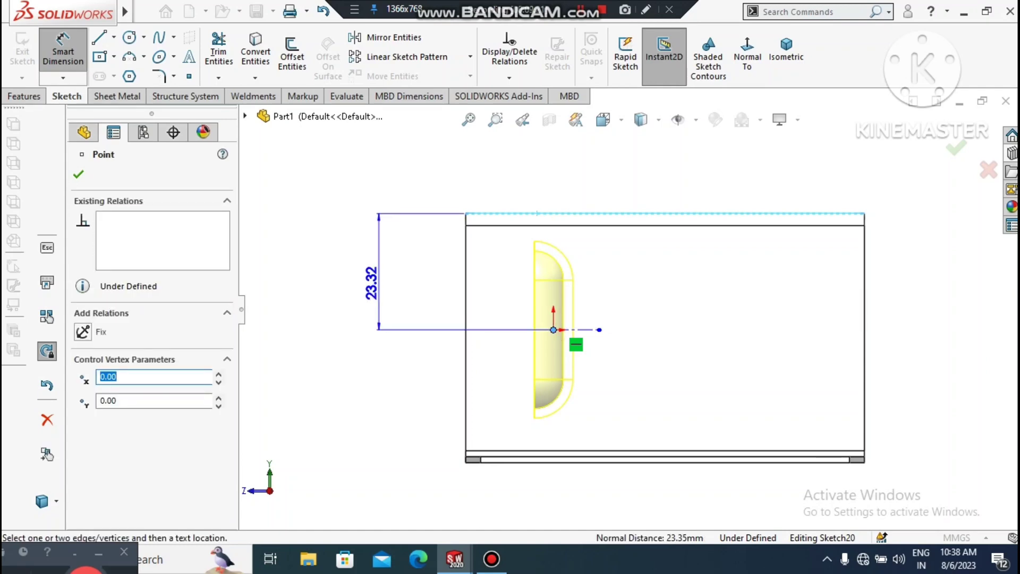
click(380, 283)
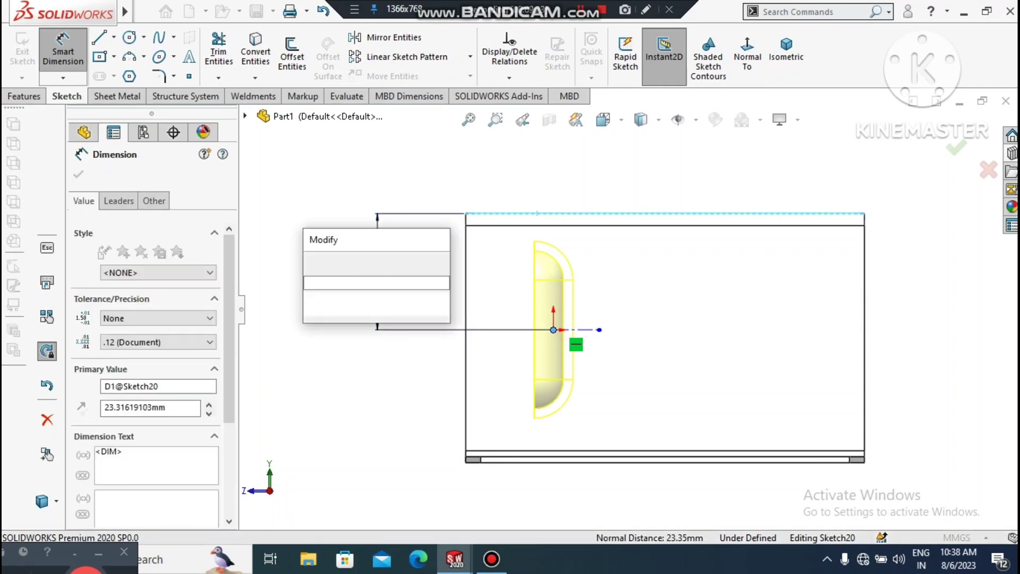
text(25)
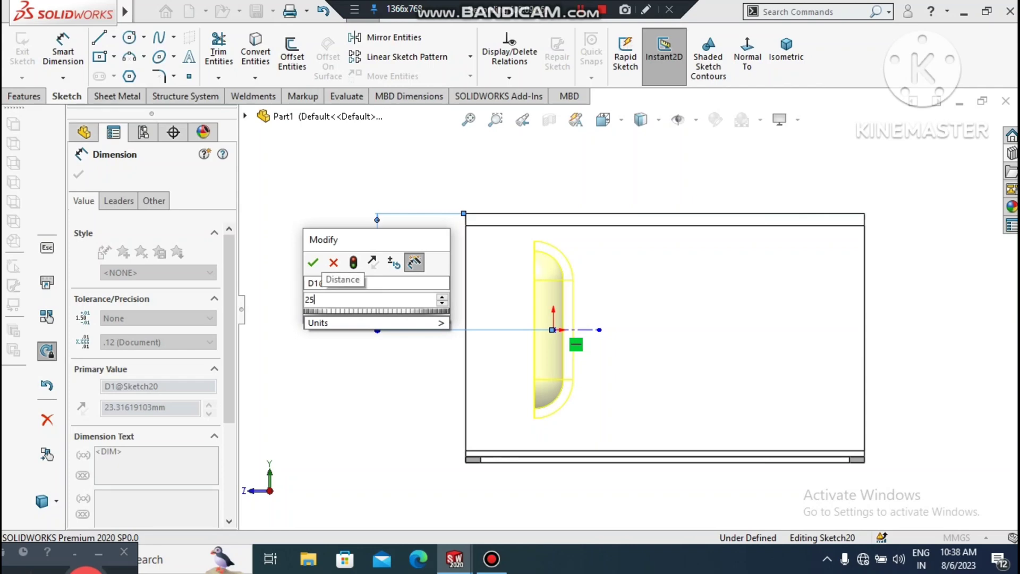
key(Return)
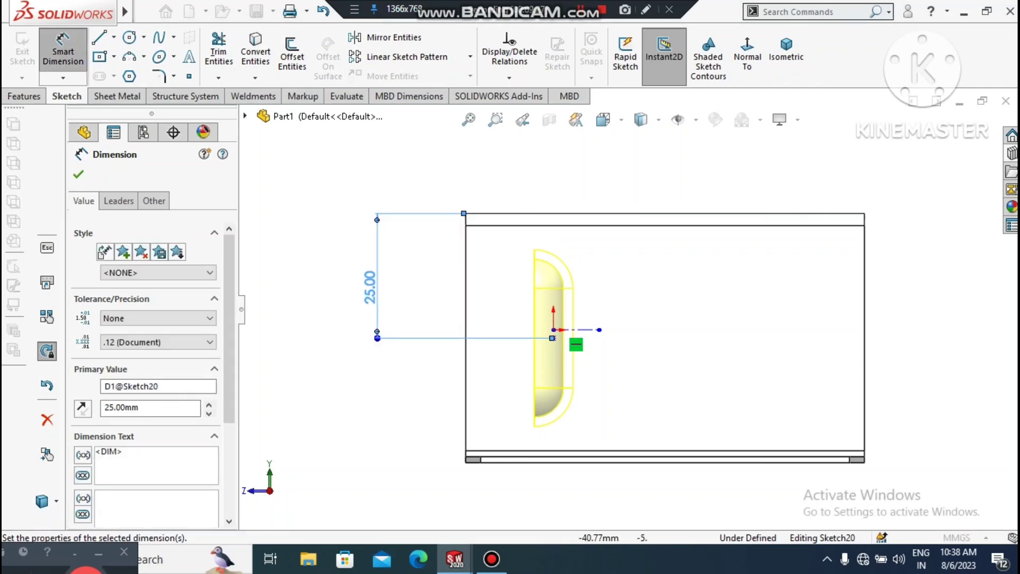
click(345, 375)
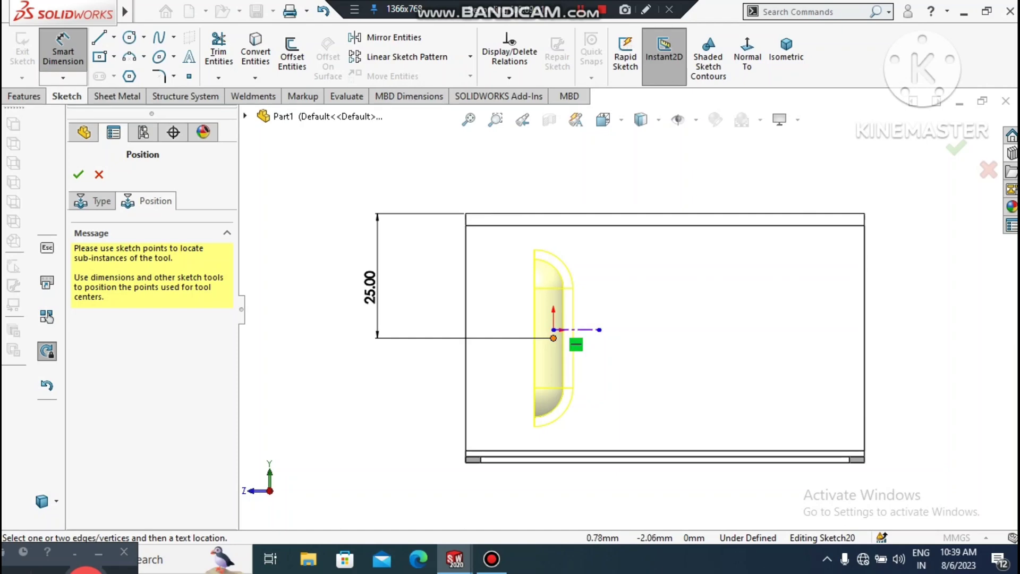
- Dimension the louver's center point 15 mm from the side wall's nearer vertical edge and finish the forming tool placement
click(553, 338)
click(465, 386)
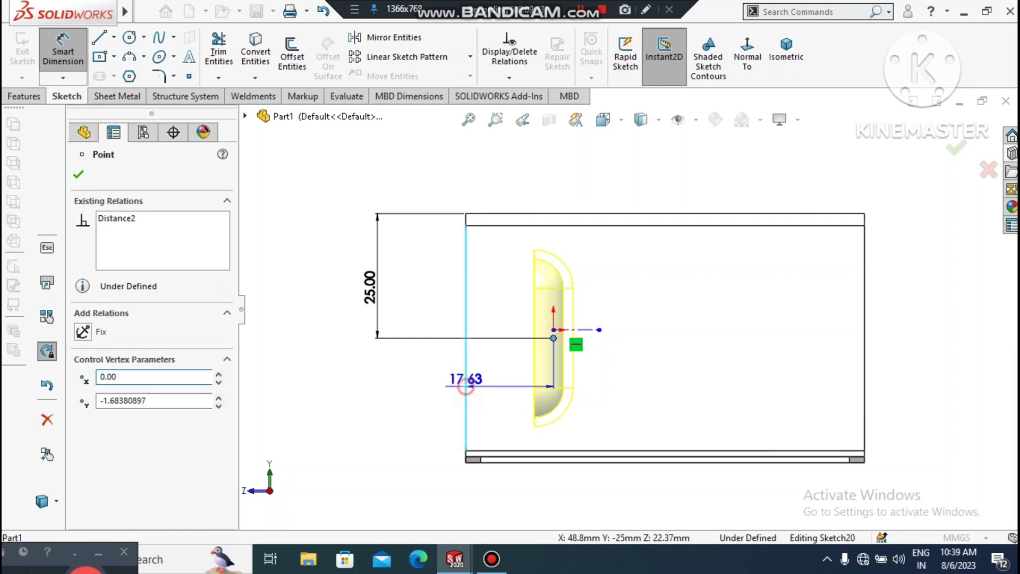
click(504, 491)
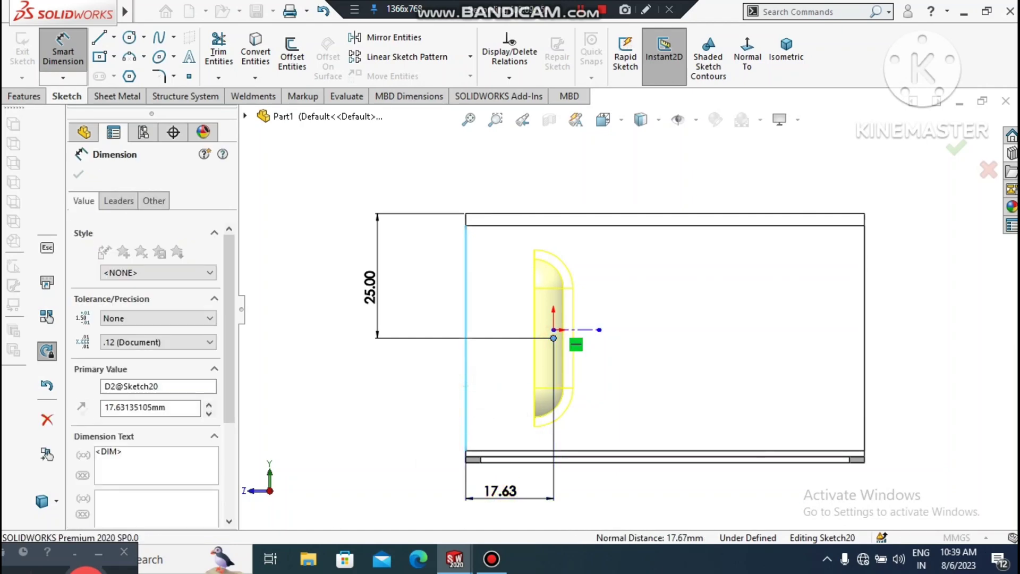
text(18)
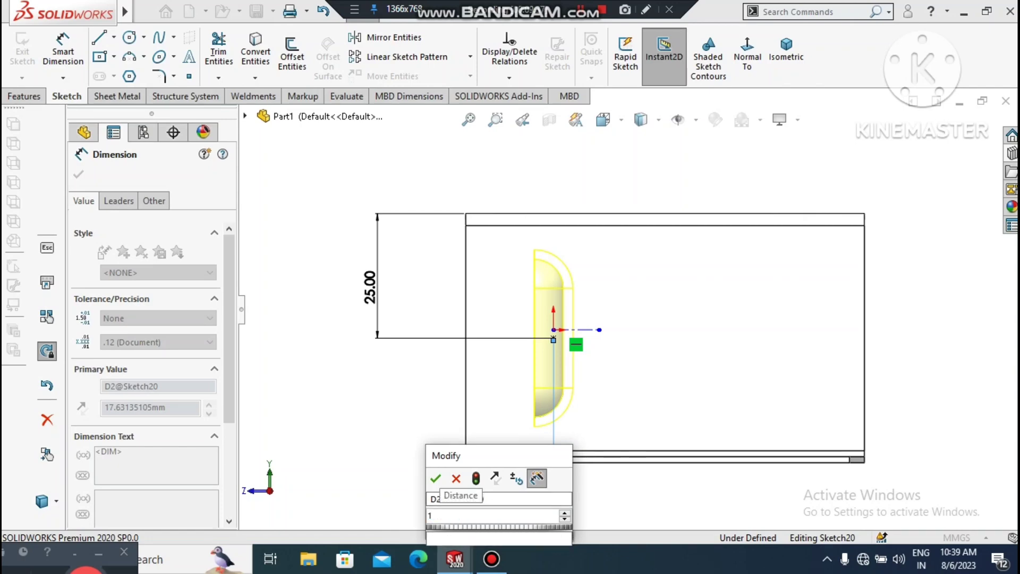
key(Return)
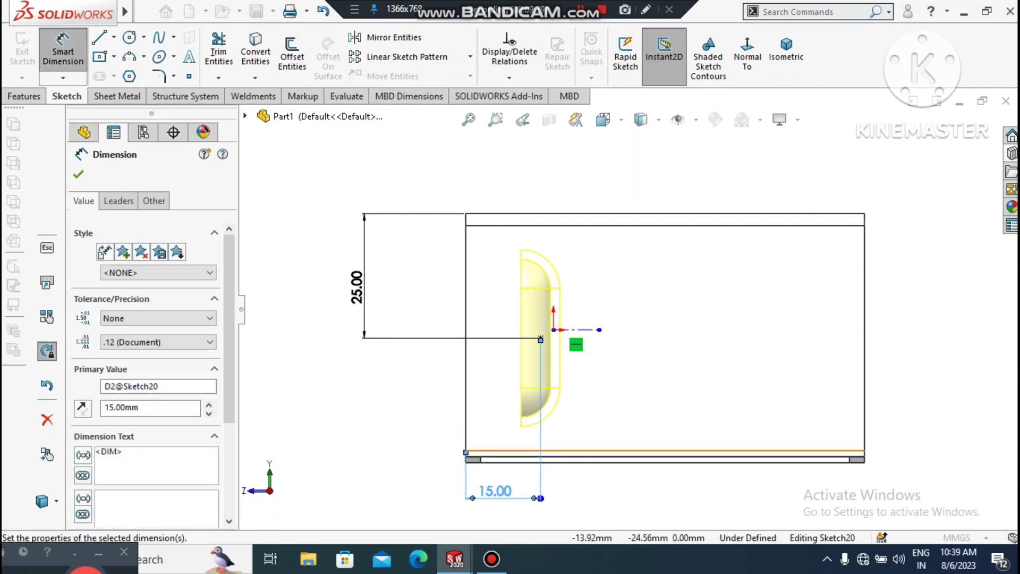
click(372, 368)
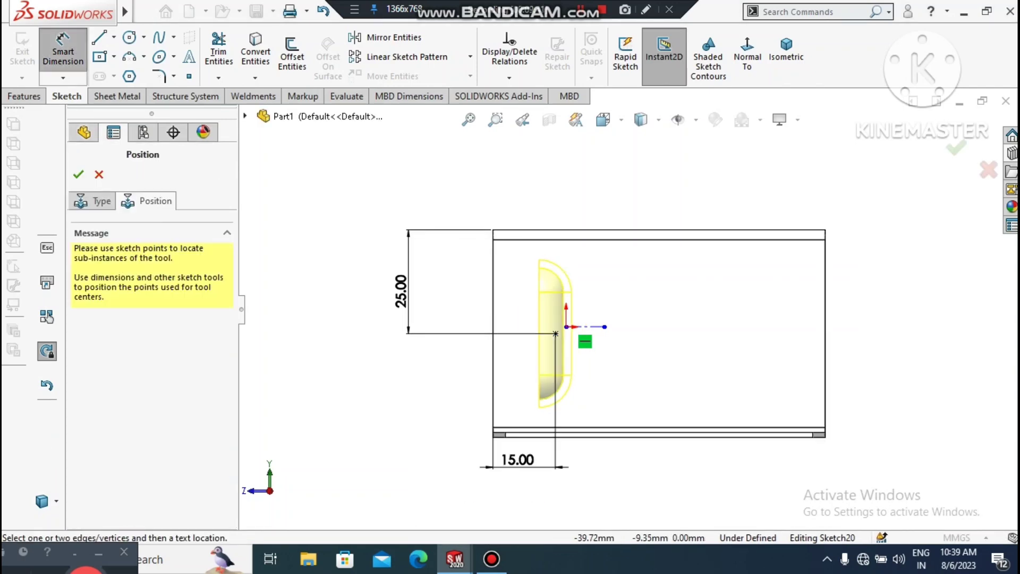
middle_drag(401, 365, 442, 415)
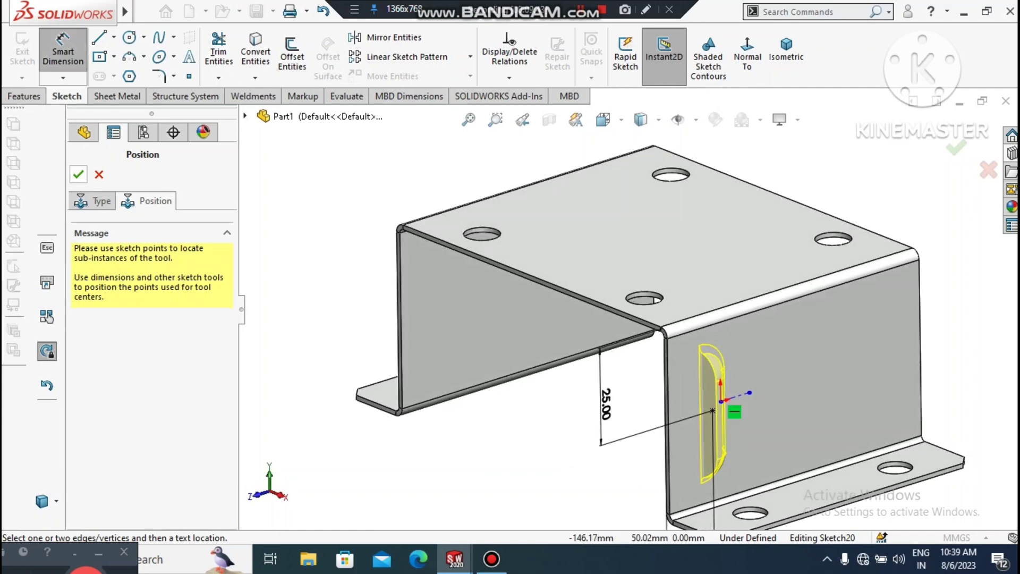
click(78, 174)
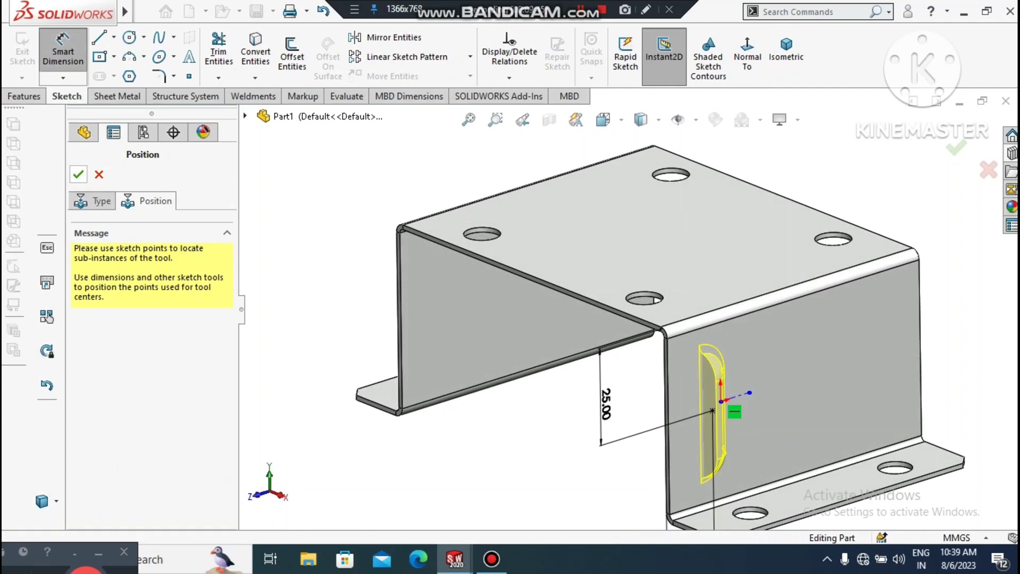
scroll(628, 308, up, 3)
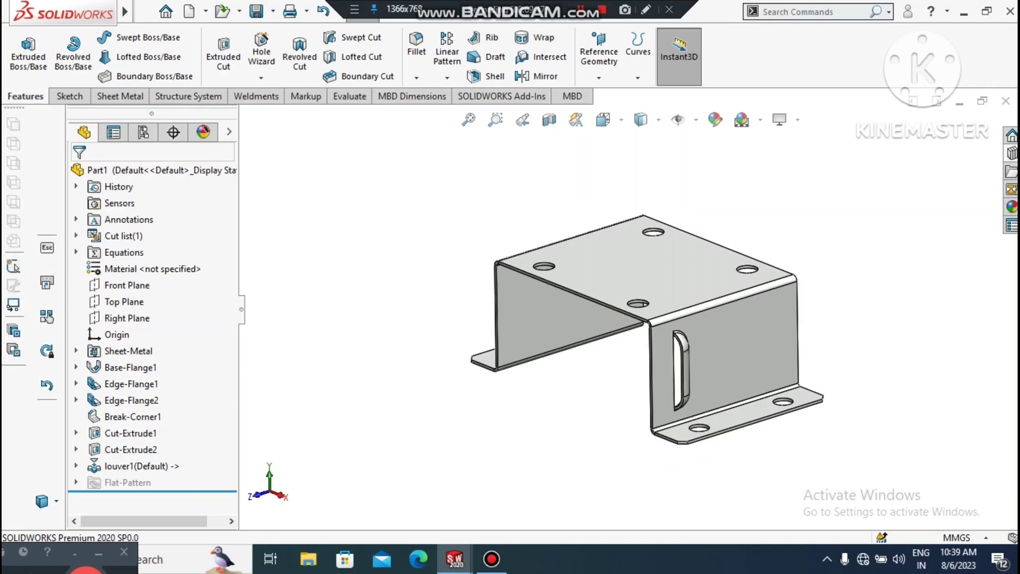
scroll(738, 467, down, 1)
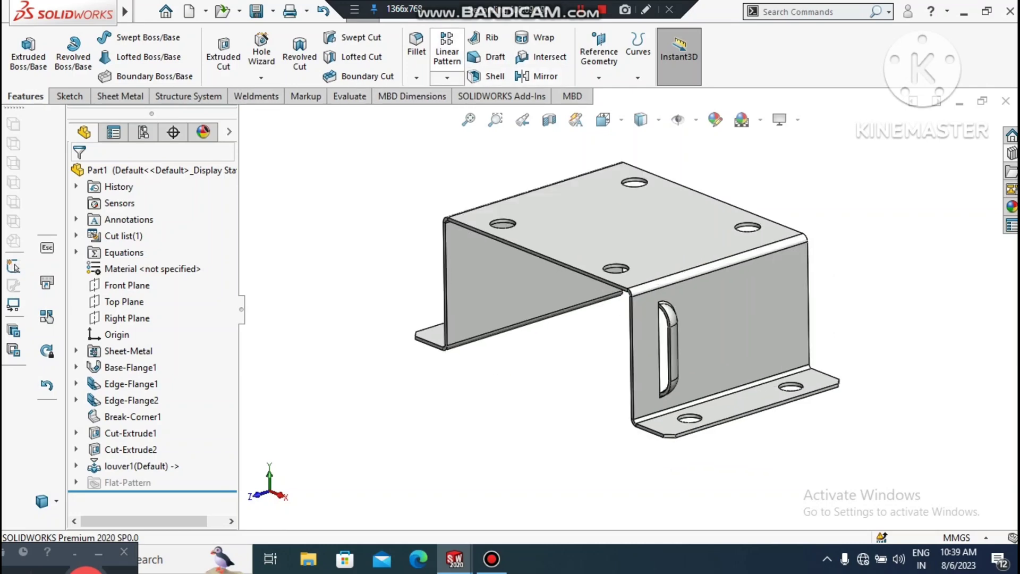
- Create a Linear Pattern of the louver along the side wall's upper edge with 15 mm spacing and 4 instances
click(446, 53)
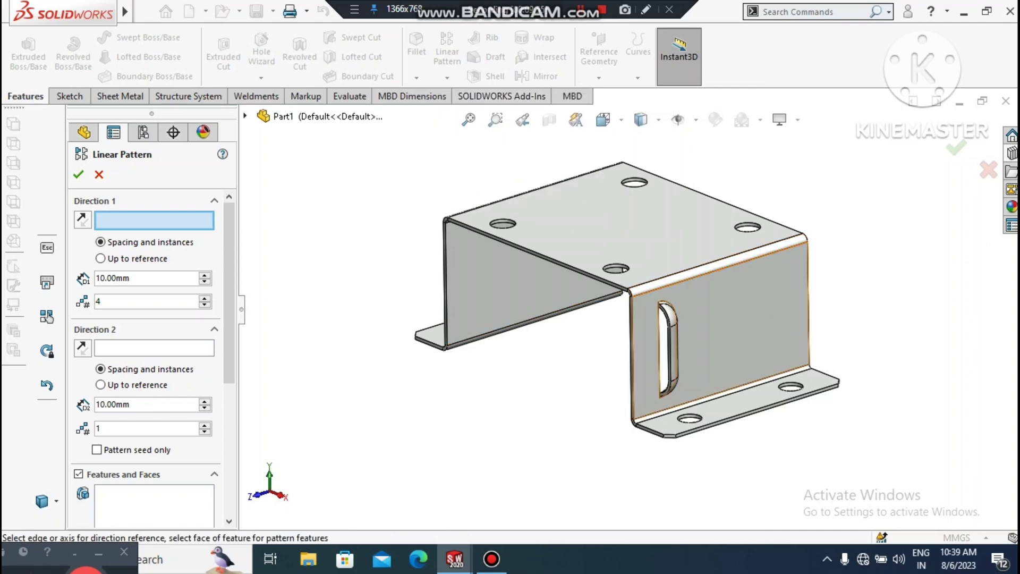
click(714, 272)
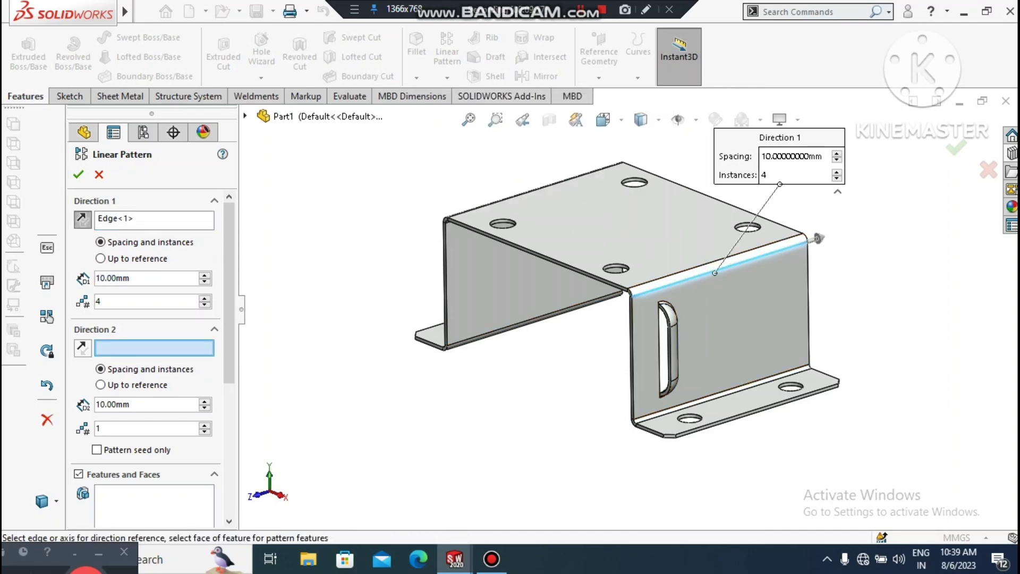
click(134, 500)
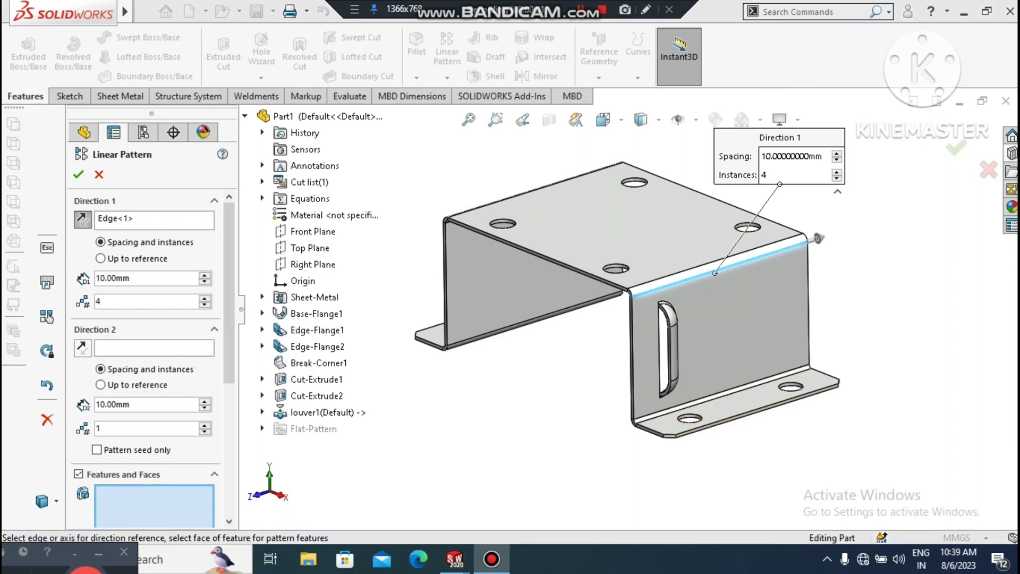
click(321, 412)
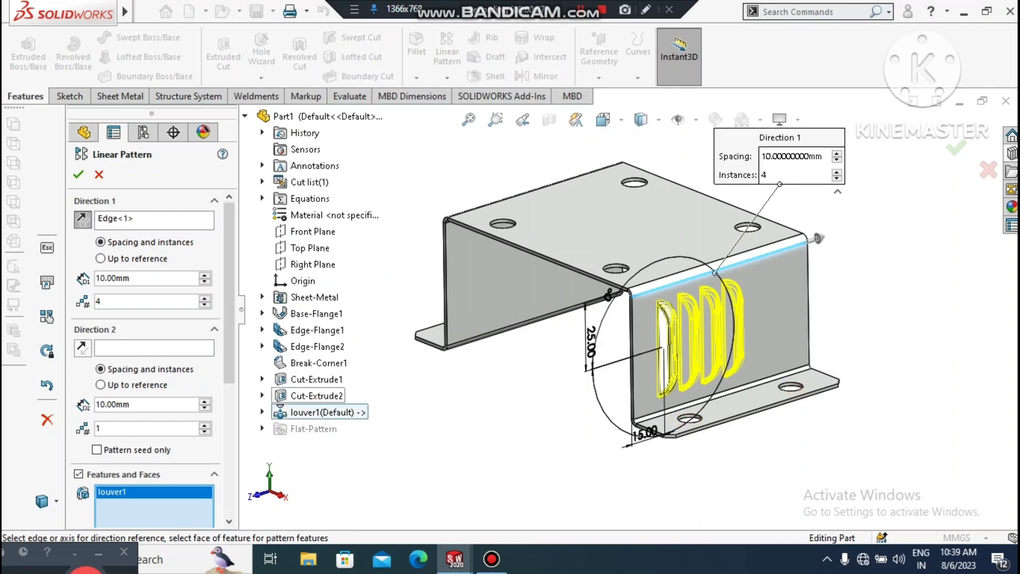
double_click(141, 277)
text(1)
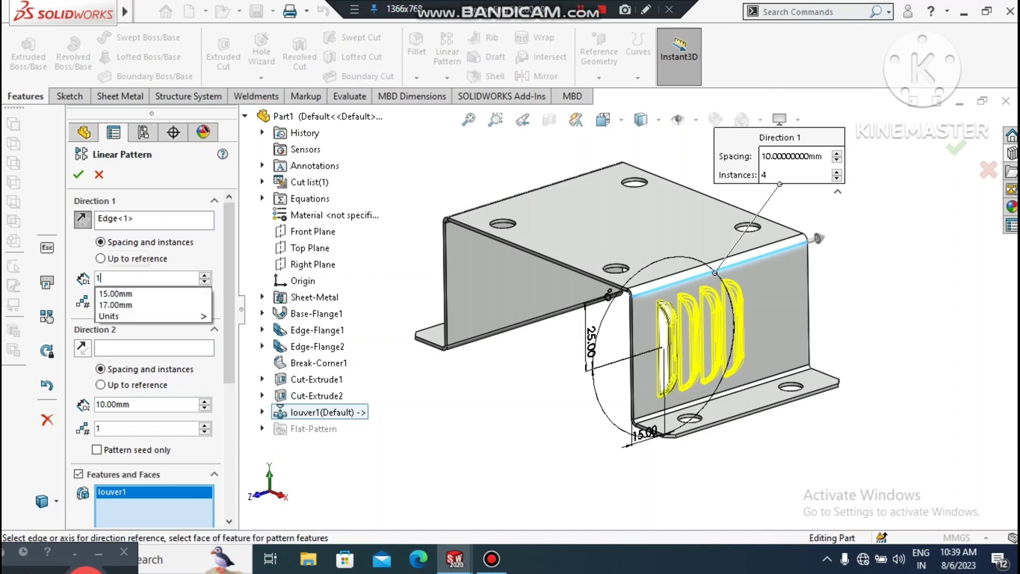
text(5)
key(Return)
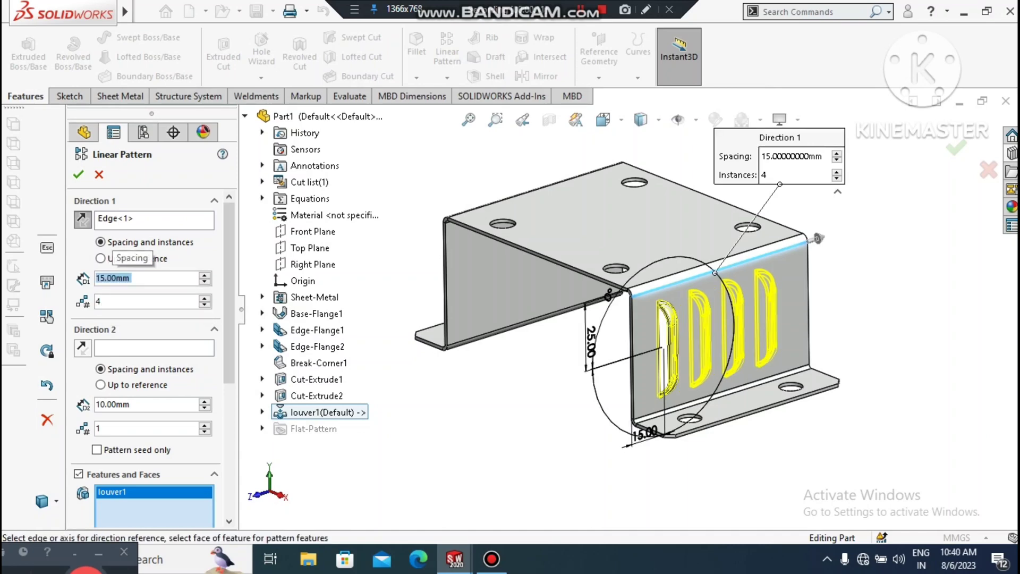
click(225, 290)
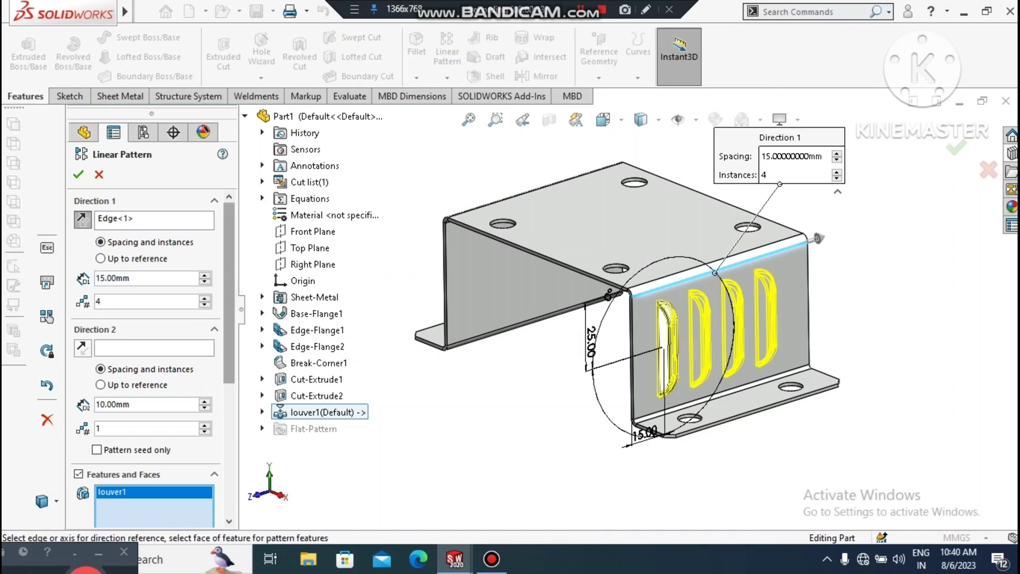
scroll(153, 359, down, 5)
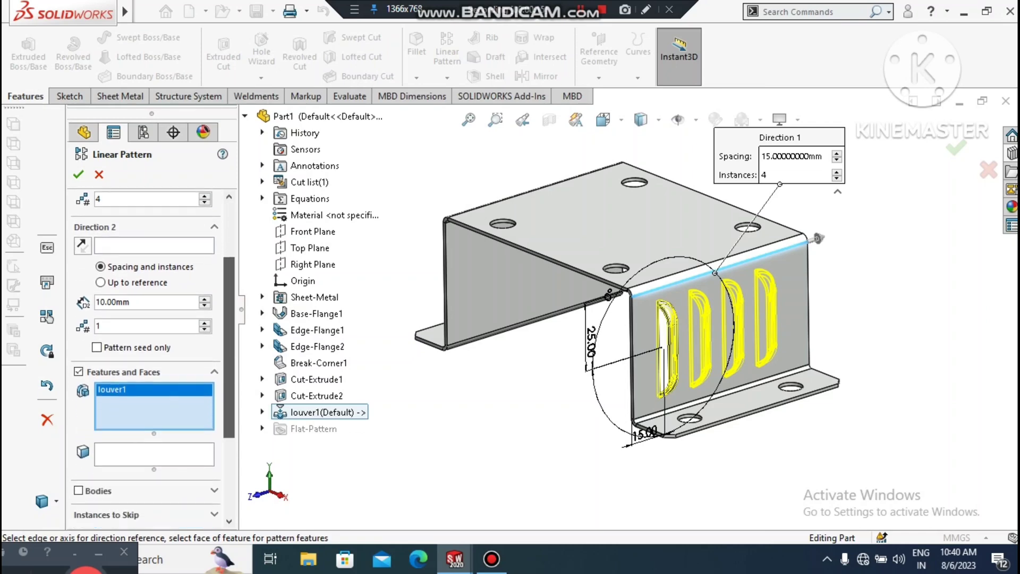
drag(227, 342, 227, 348)
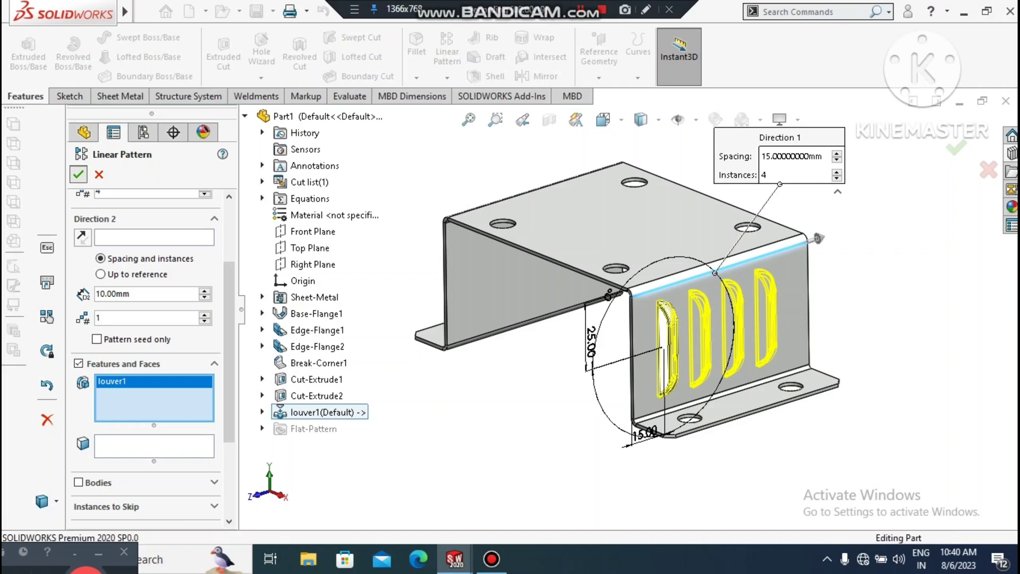
key(Return)
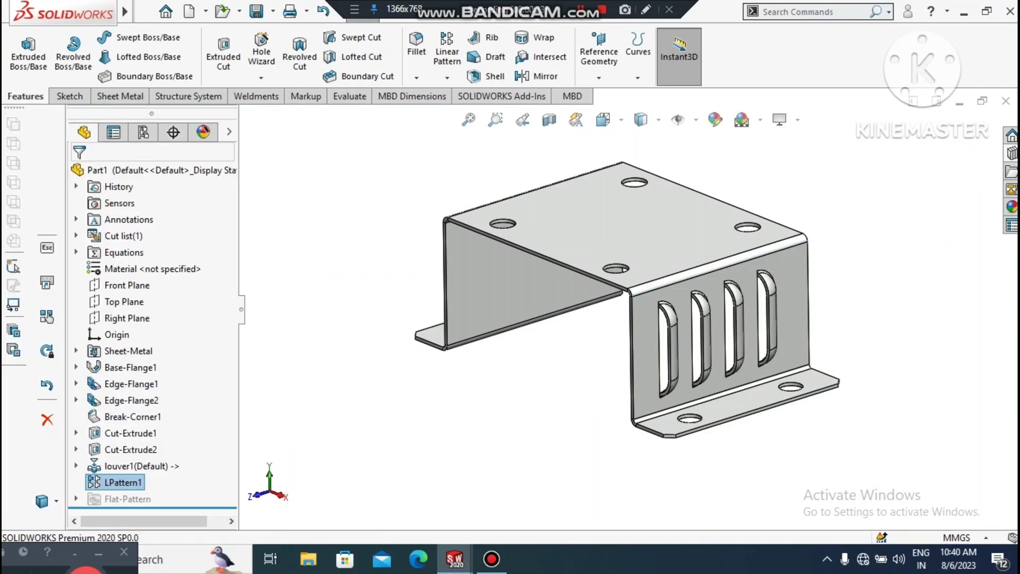
- Mirror the louver and its linear pattern about the Right Plane onto the opposite side wall
click(537, 76)
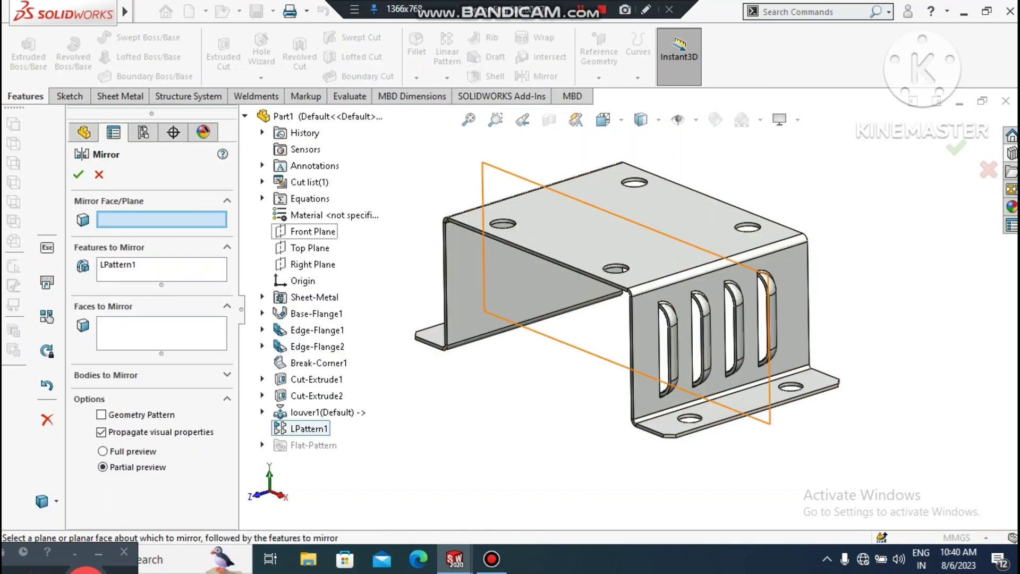
click(312, 264)
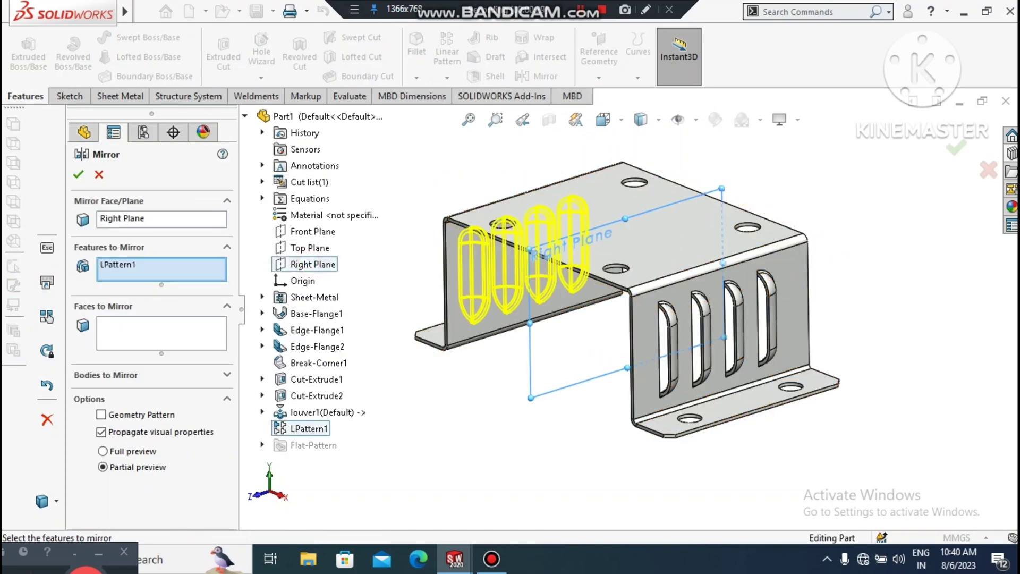
click(322, 412)
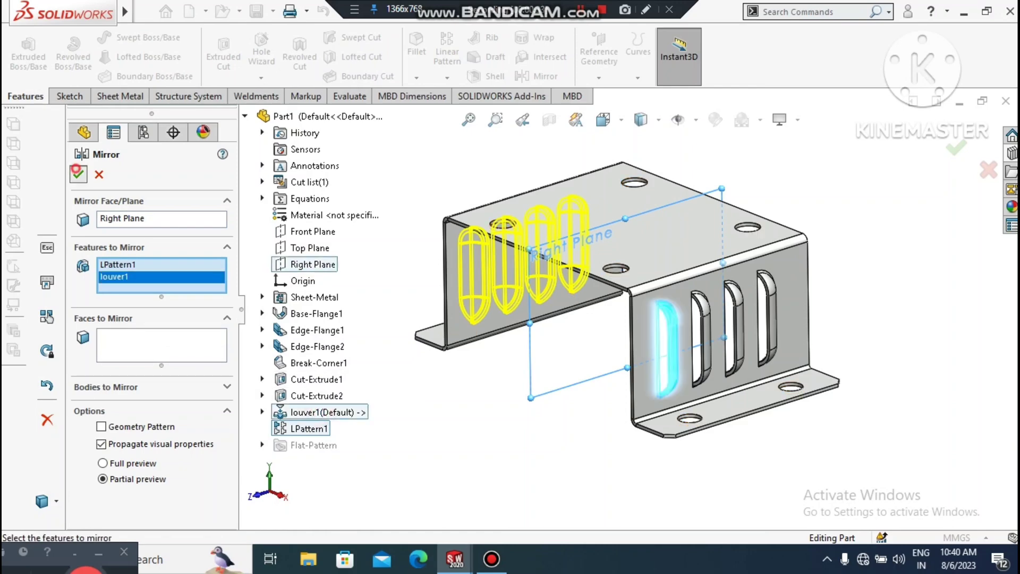
click(78, 174)
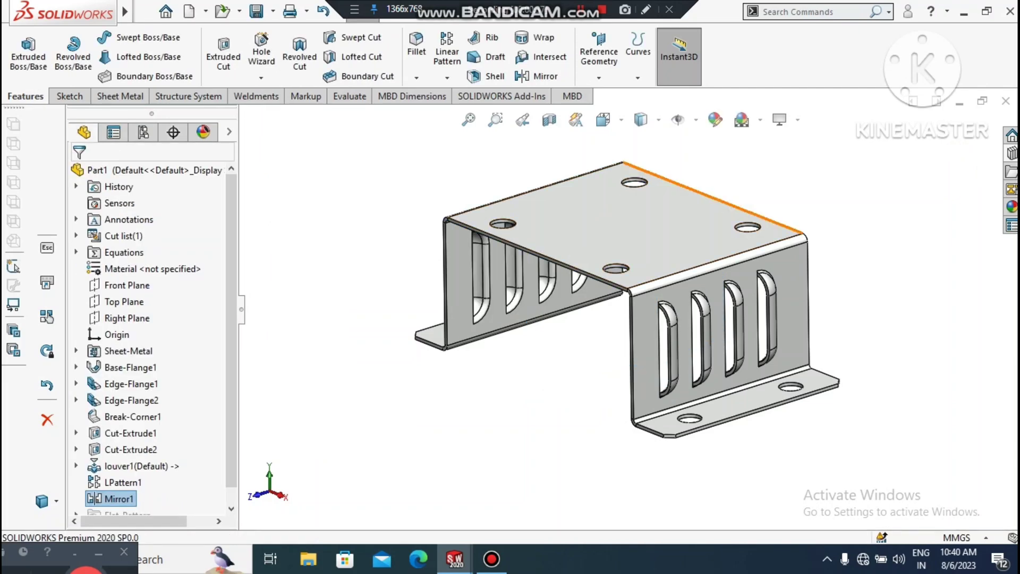
- Change the model's display style to shaded without edges
click(644, 120)
click(640, 165)
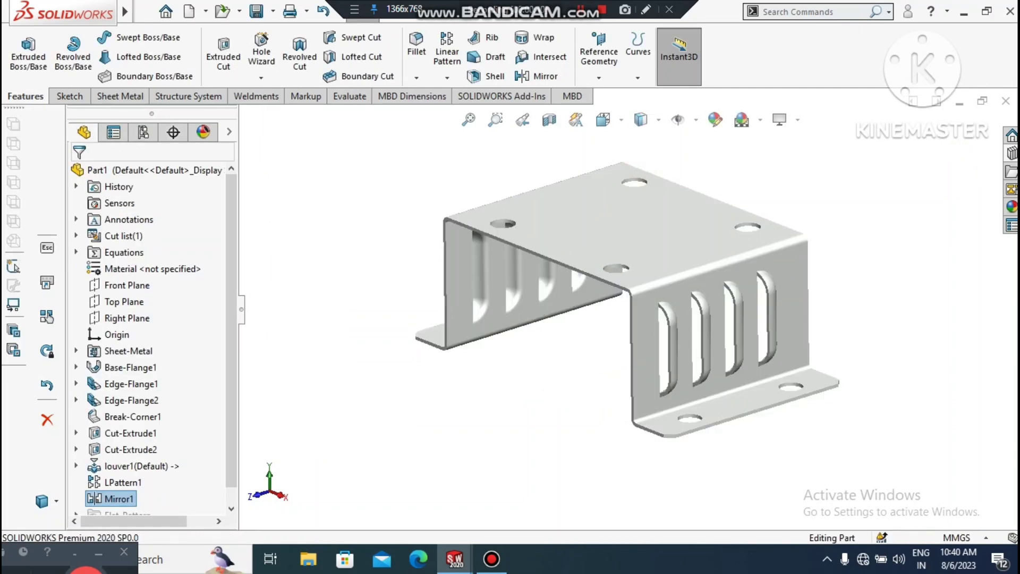
click(548, 388)
middle_drag(549, 388, 579, 403)
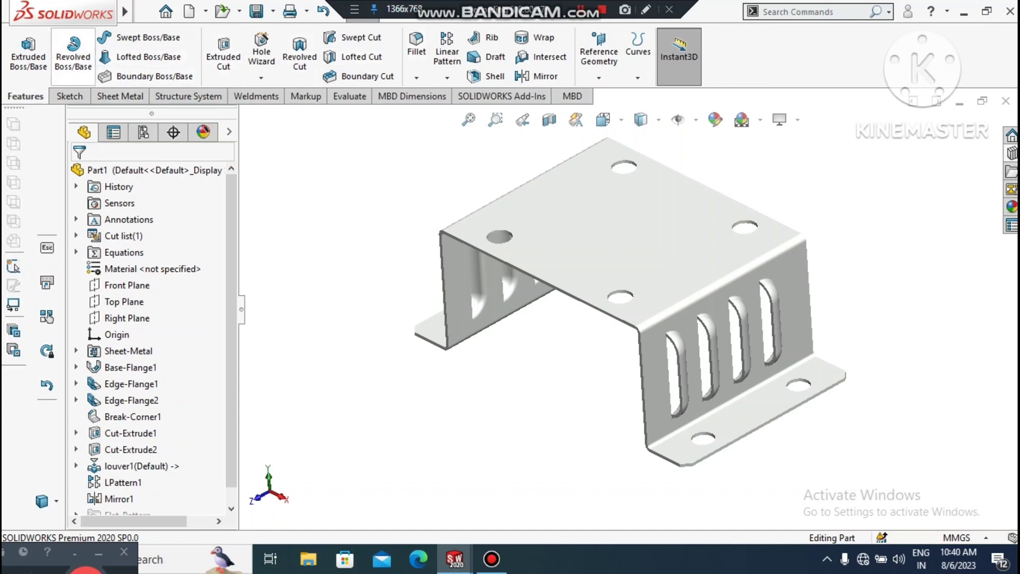
- Start an Edge Flange on the two open front and rear edges of the enclosure's top face, directed downward
click(120, 96)
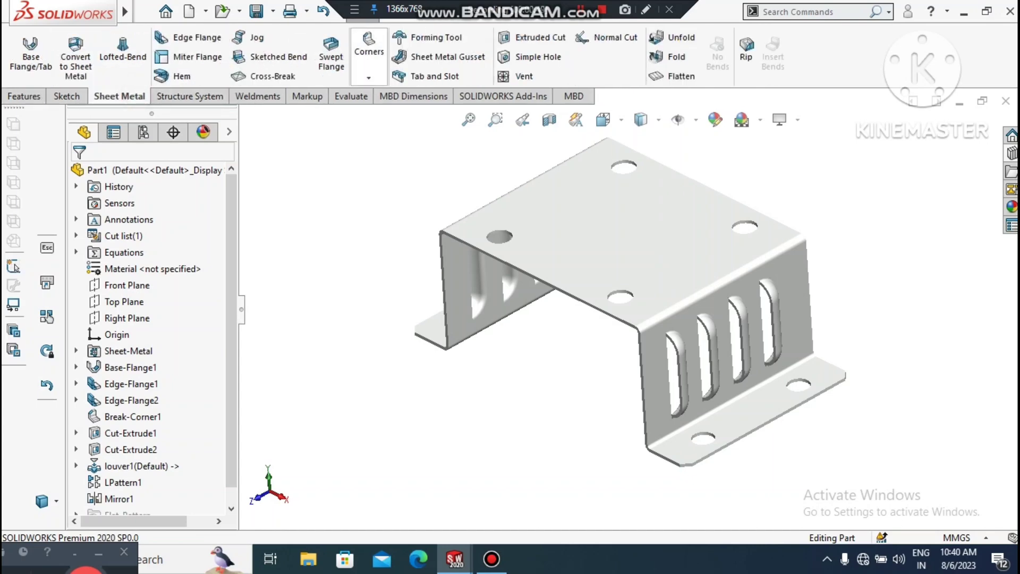
click(197, 37)
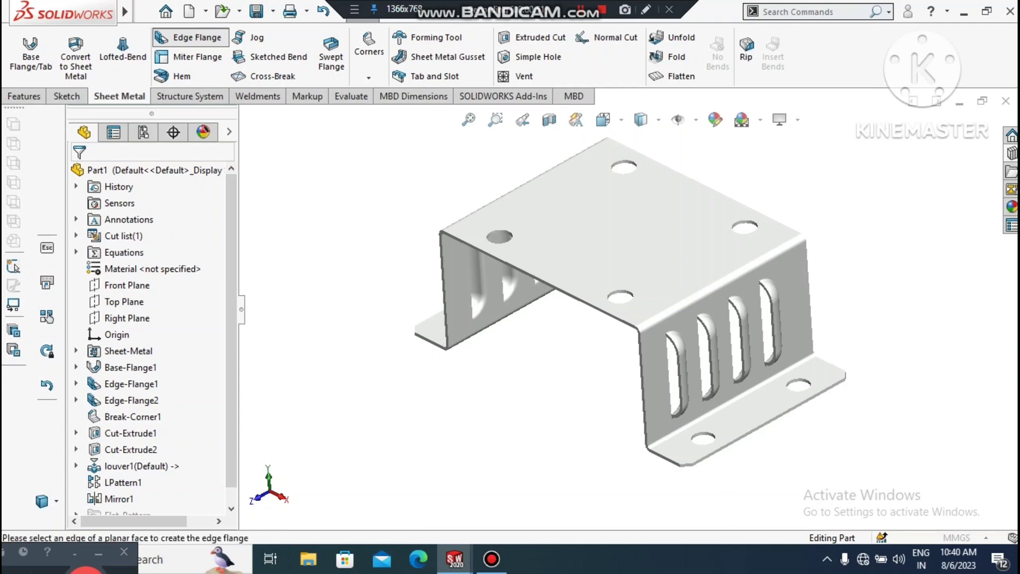
click(536, 274)
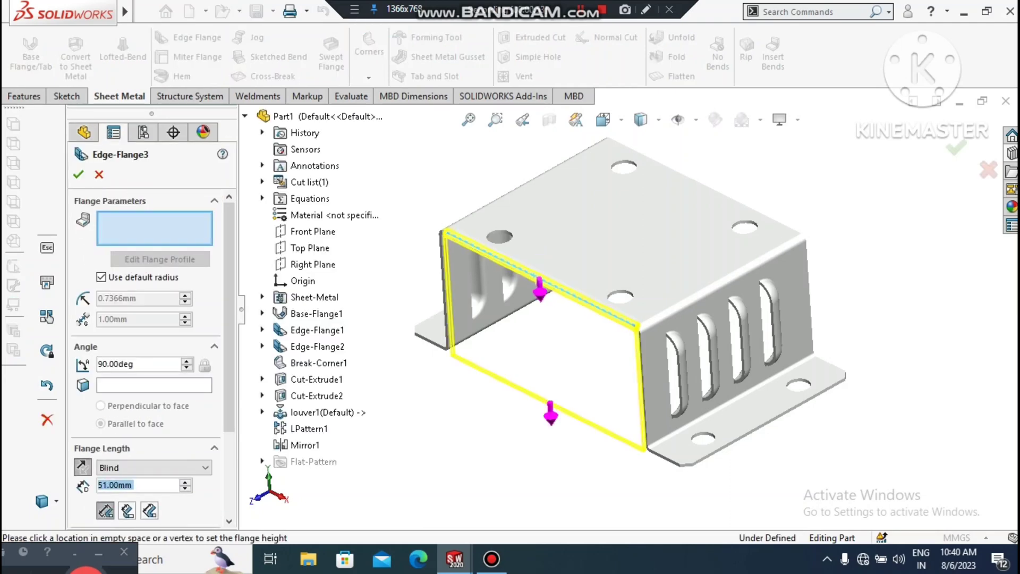
click(512, 386)
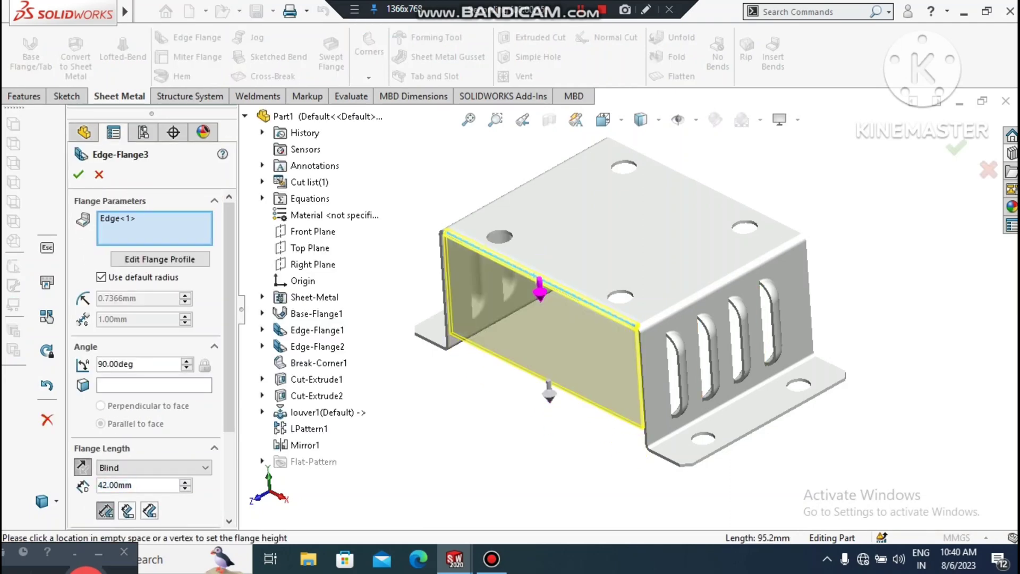
click(719, 192)
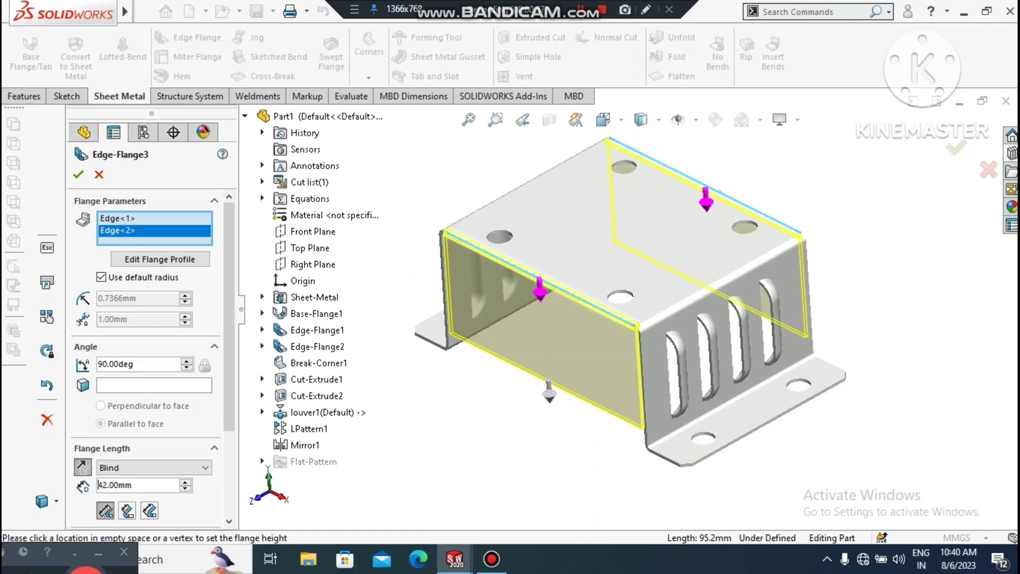
scroll(626, 311, up, 1)
scroll(629, 391, down, 3)
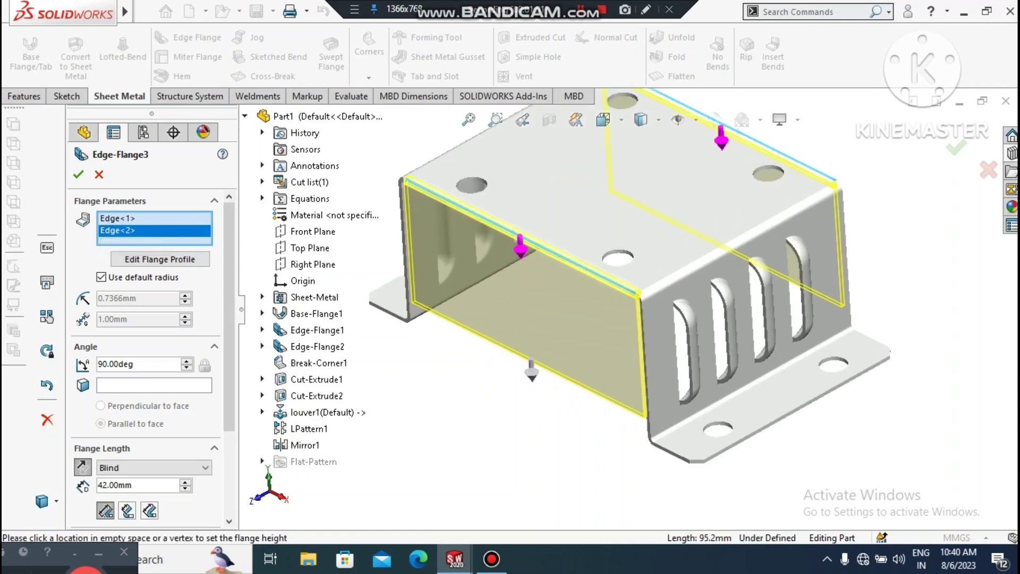
- Override the default bend radius of the new edge flanges with 1.2 mm
scroll(658, 446, down, 2)
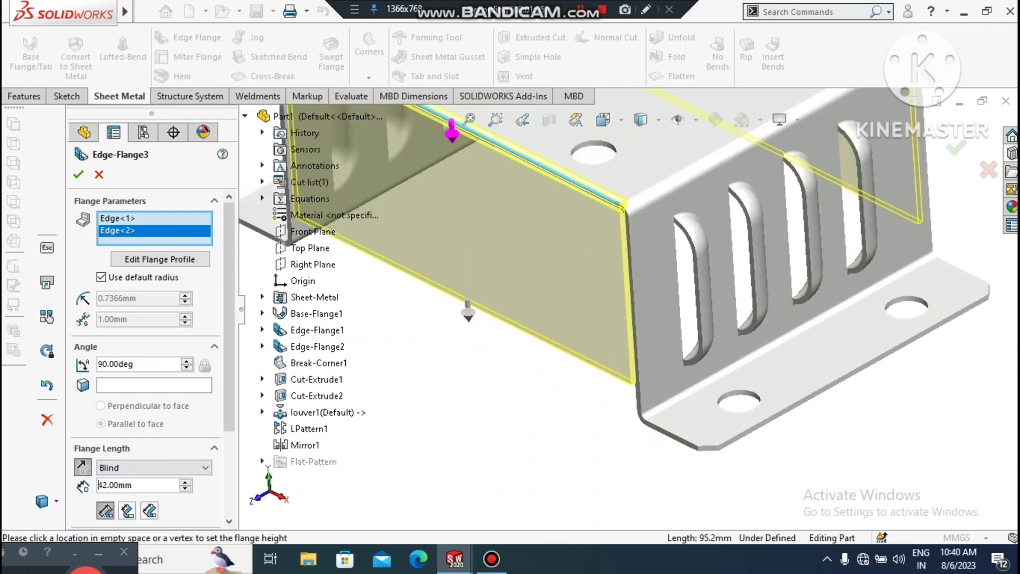
click(103, 276)
double_click(145, 299)
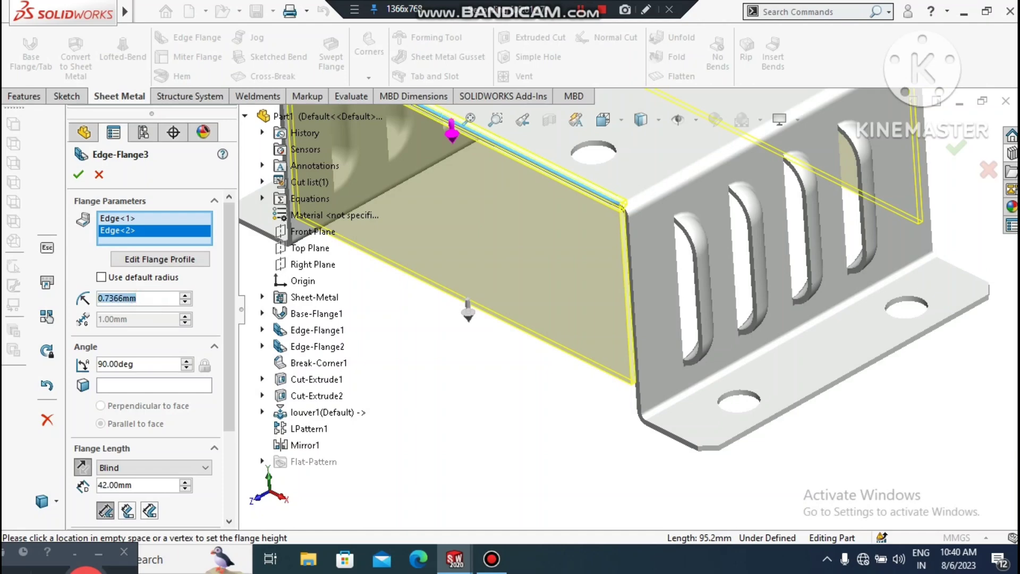
text(1)
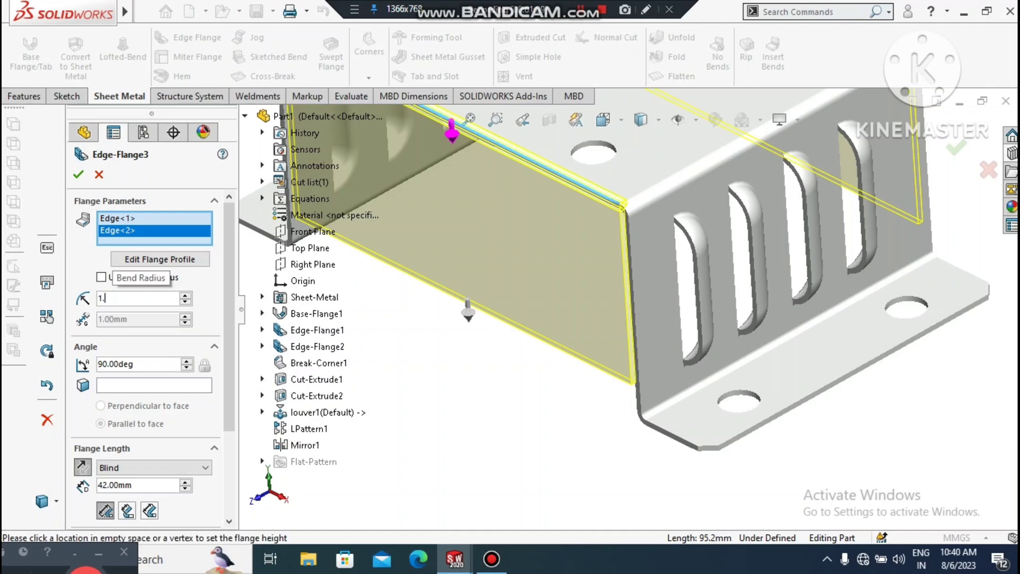
text(.2)
key(Return)
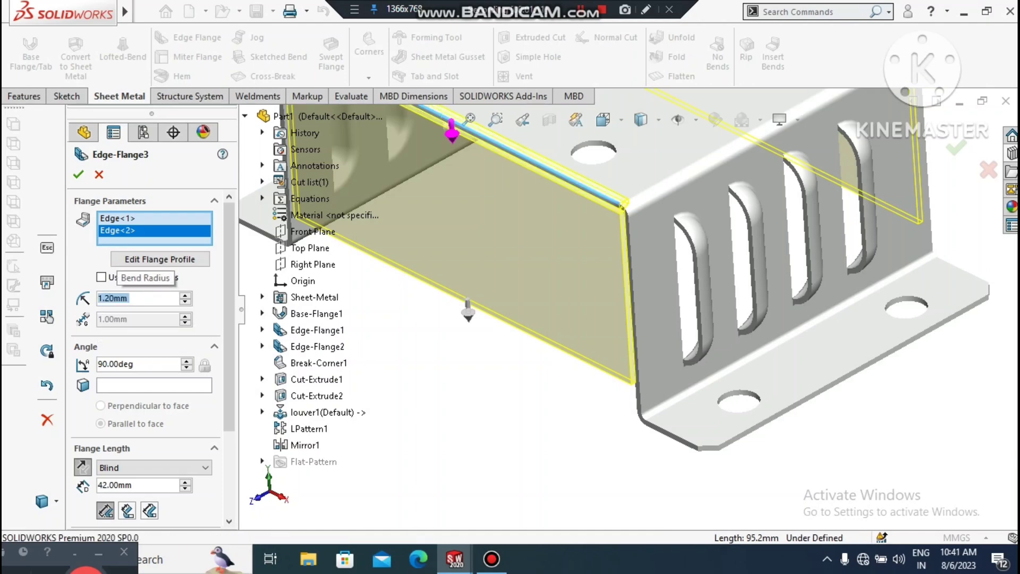
- Set the flange length to Up To Vertex at the side wall's lower bend corner and finish the edge flanges
scroll(146, 359, down, 5)
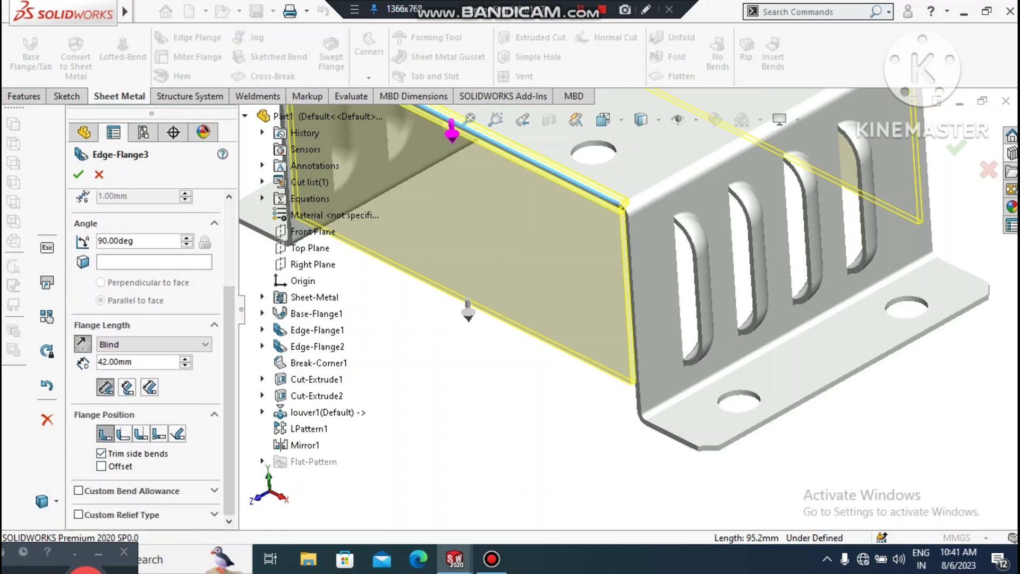
click(154, 344)
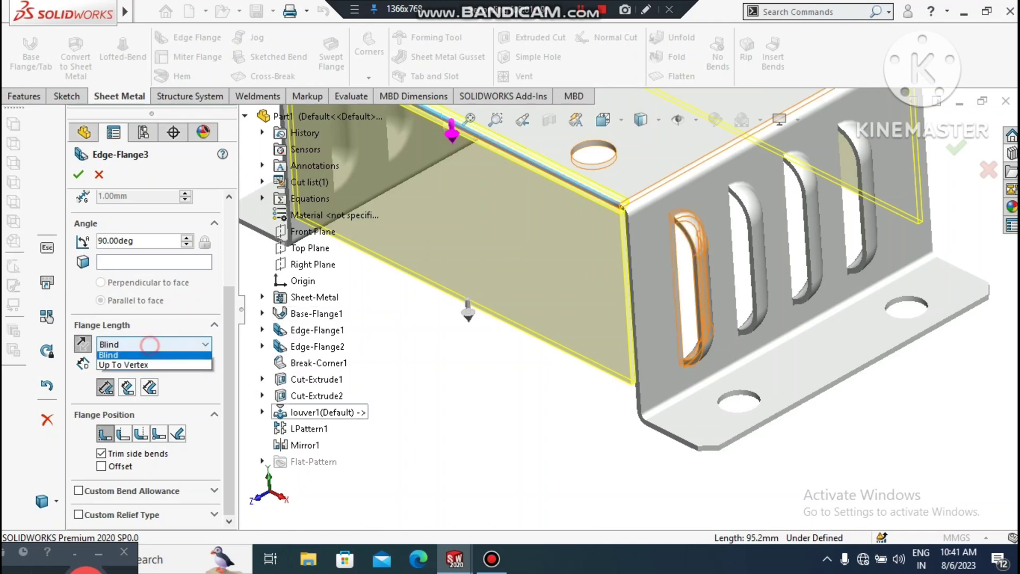
click(128, 368)
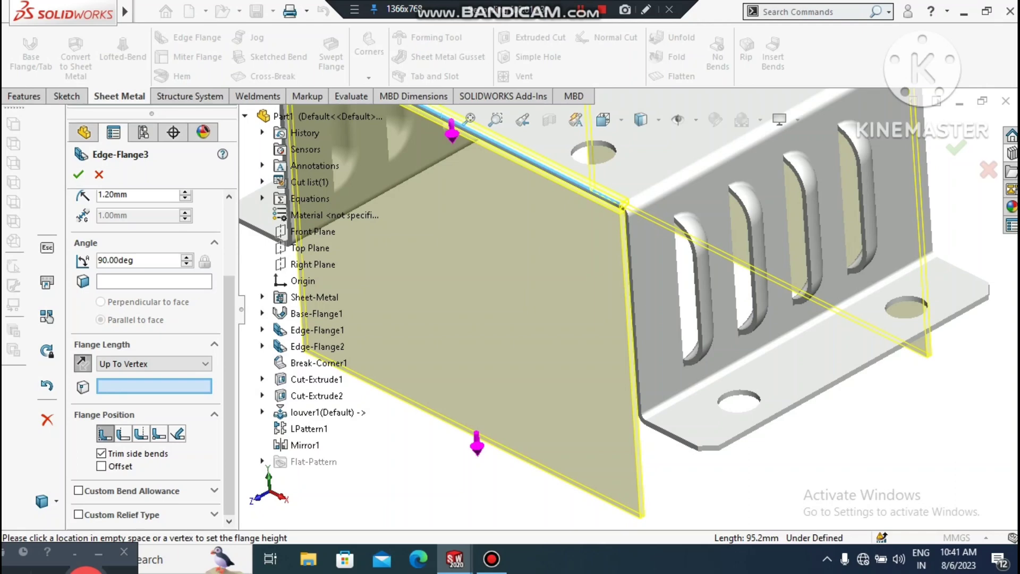
scroll(642, 448, down, 4)
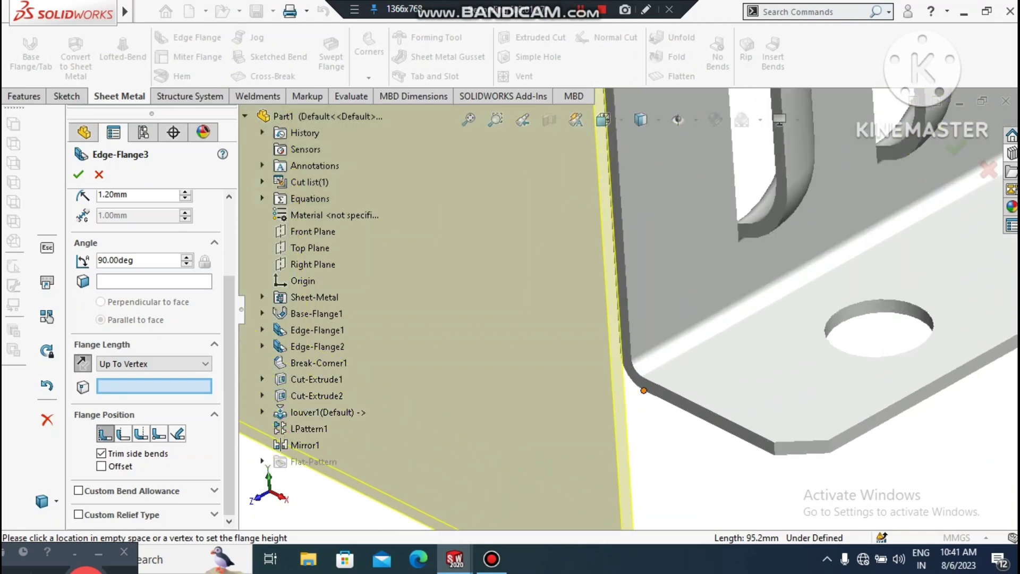
click(643, 391)
scroll(630, 312, up, 2)
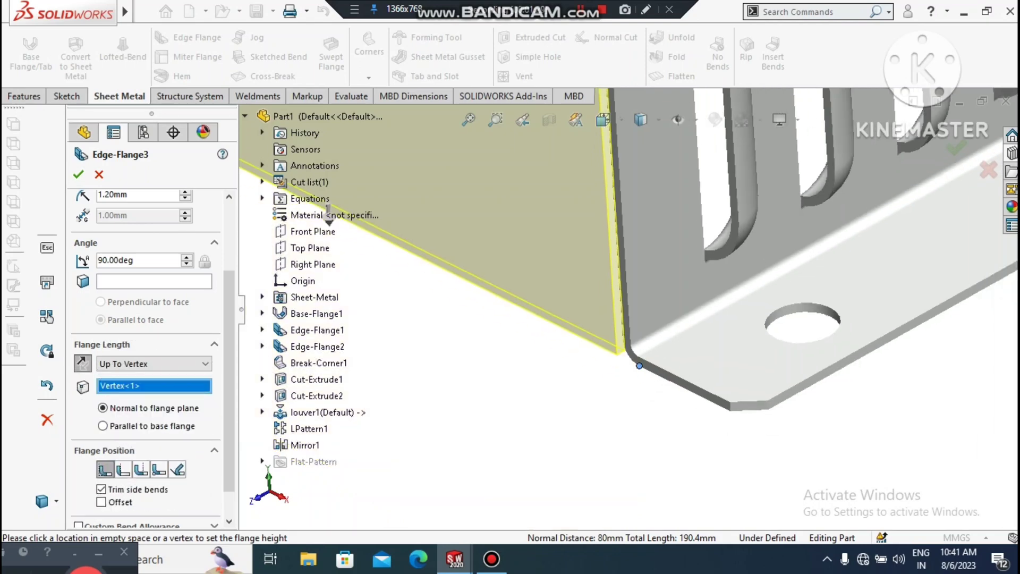
scroll(615, 438, up, 5)
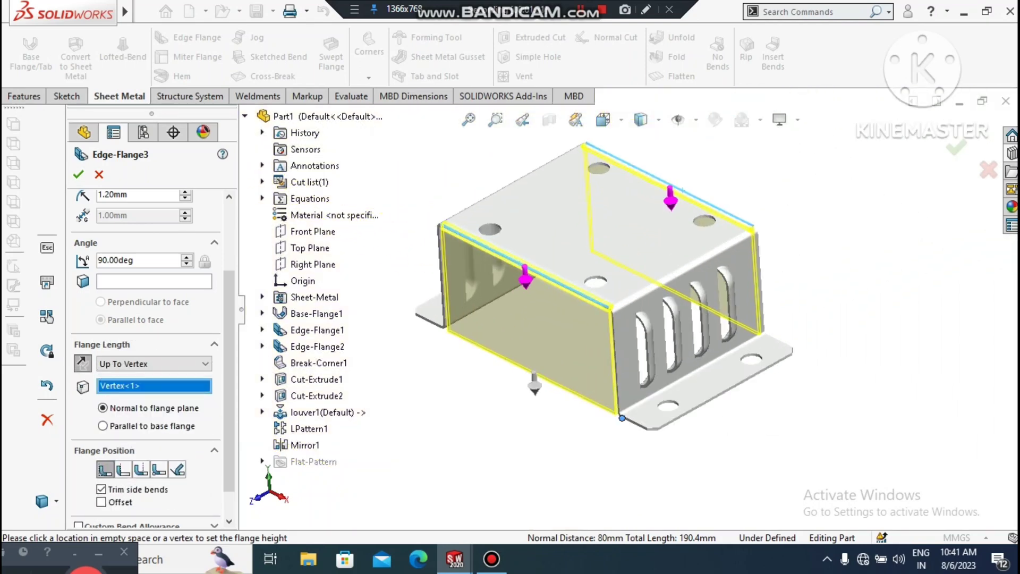
scroll(625, 276, down, 1)
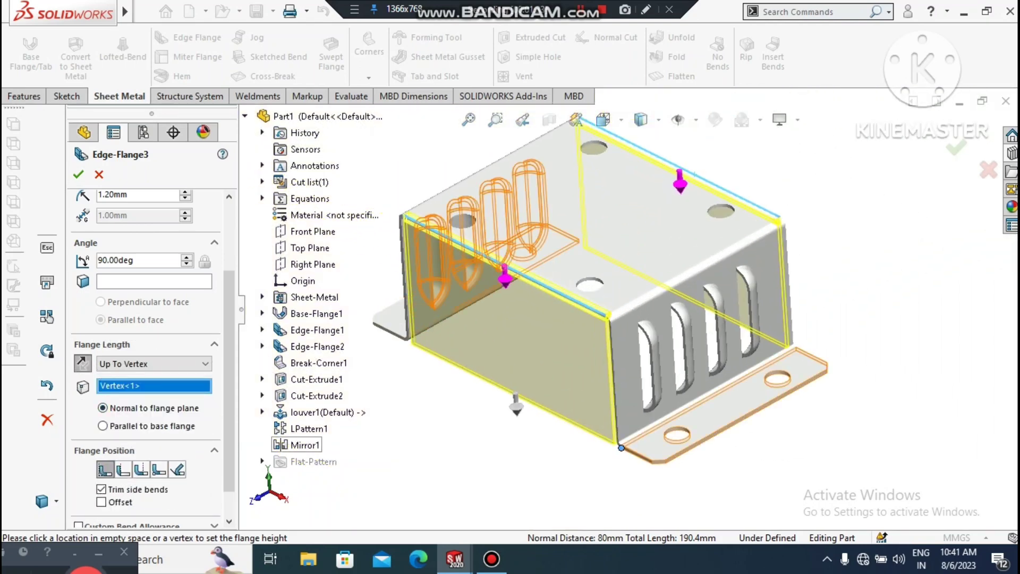
scroll(229, 372, down, 1)
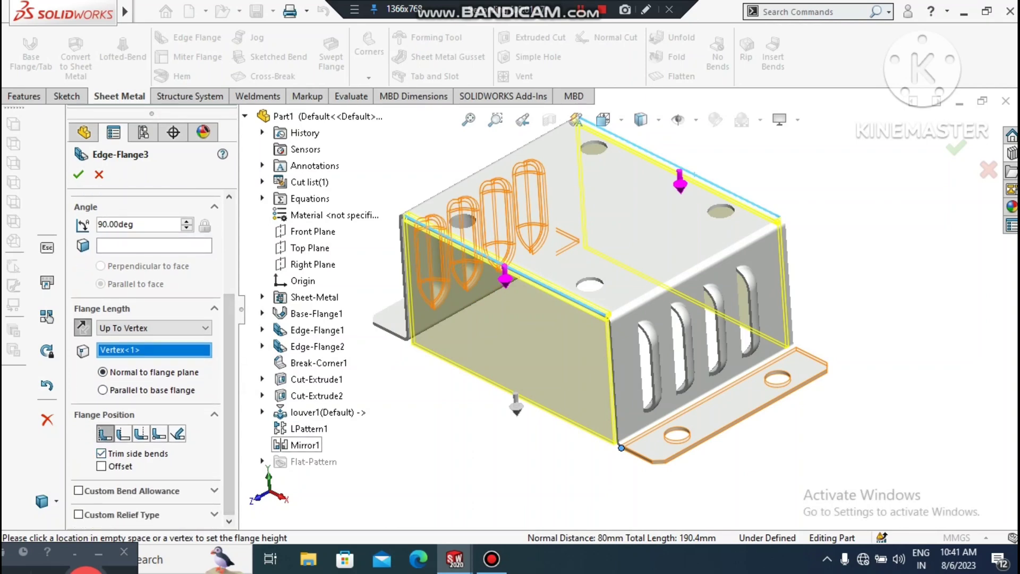
click(78, 174)
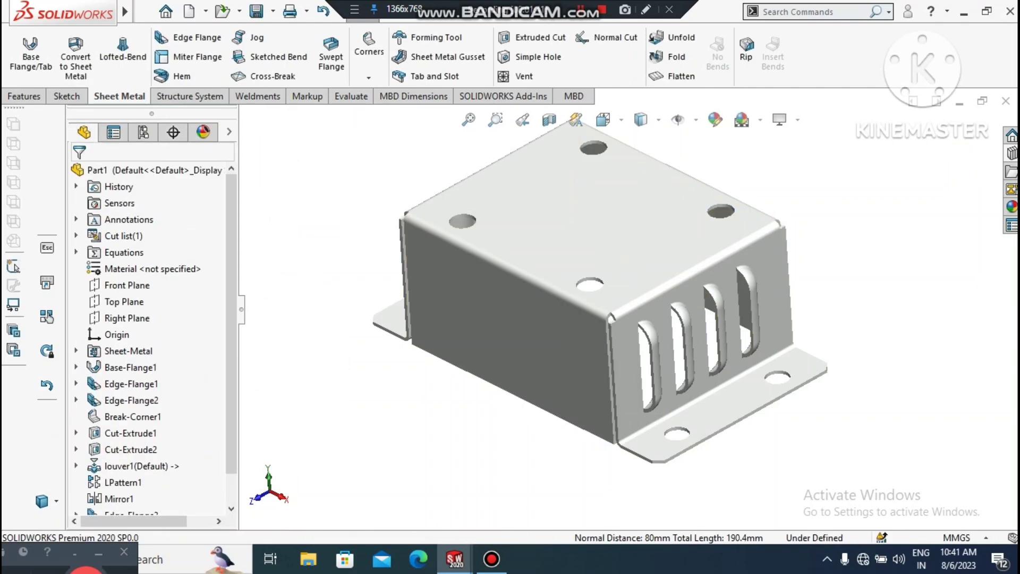
- Examine the closed enclosure body, its new front flange, corner reliefs and louvered side wall from several angles
key(z)
key(z)
middle_drag(605, 298, 600, 335)
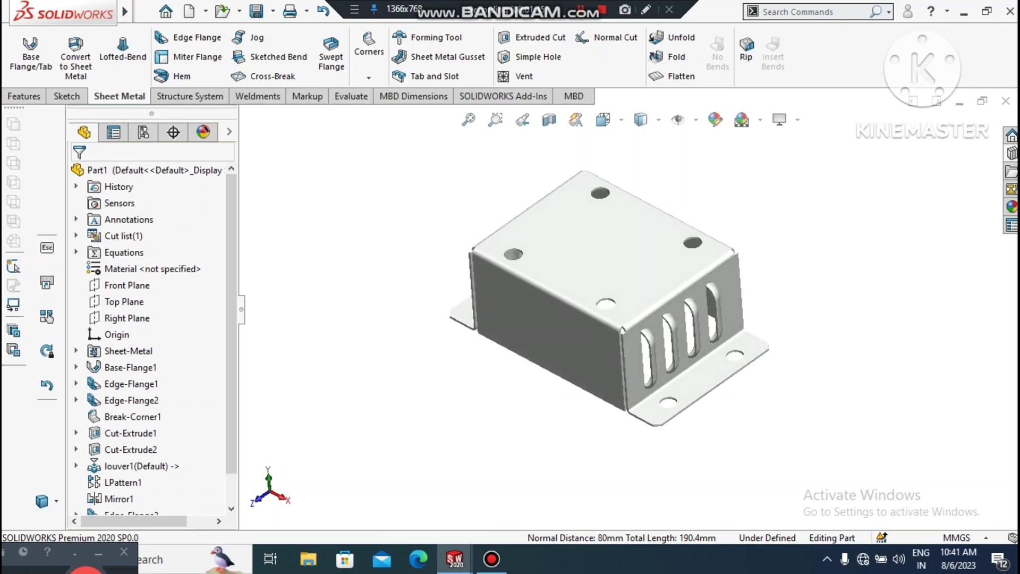
scroll(640, 432, up, 1)
scroll(602, 335, down, 2)
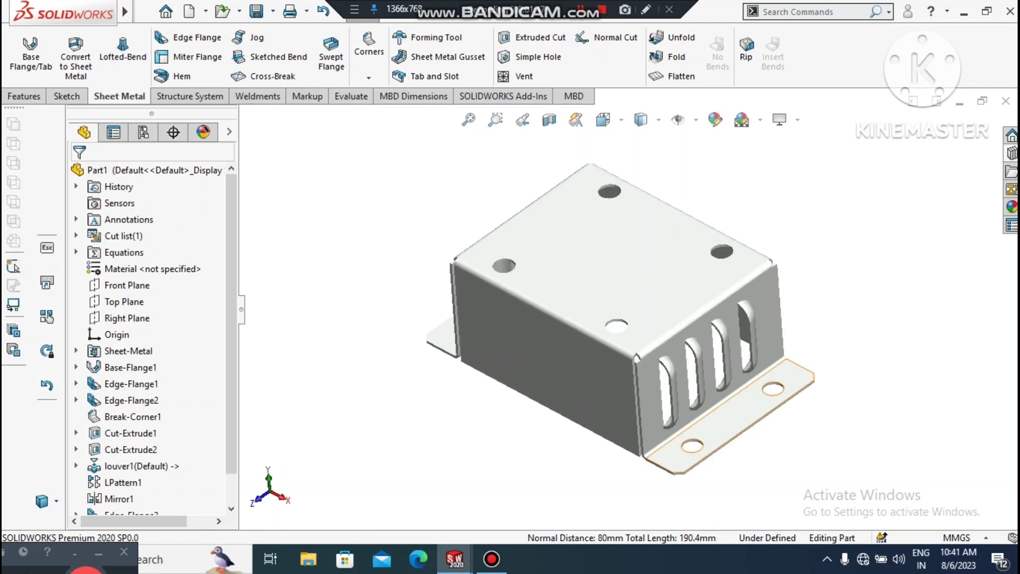
mouse_move(685, 446)
middle_down()
mouse_move(690, 393)
mouse_move(682, 435)
middle_up()
scroll(706, 344, down, 1)
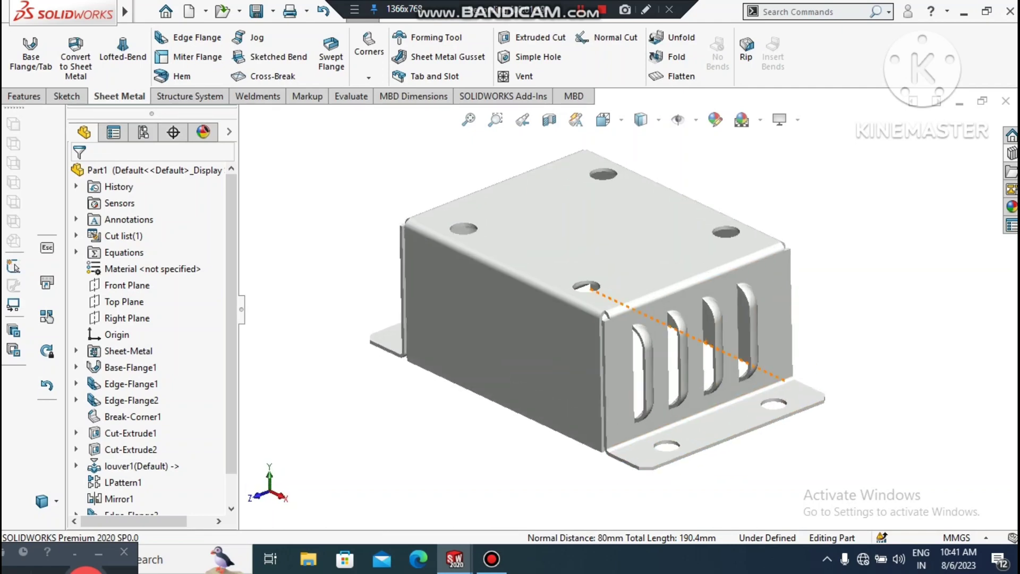
click(874, 313)
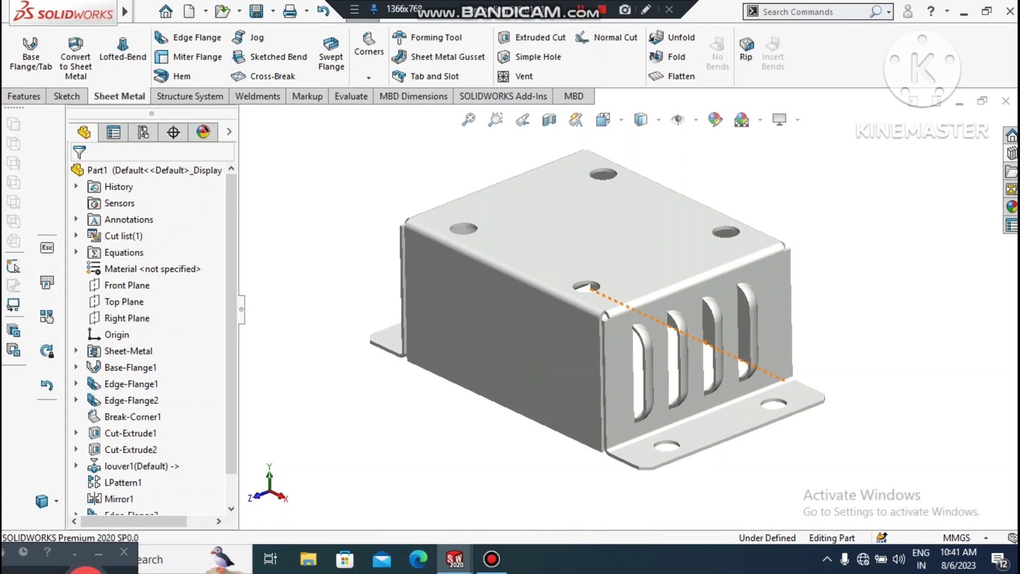
middle_drag(705, 341, 699, 342)
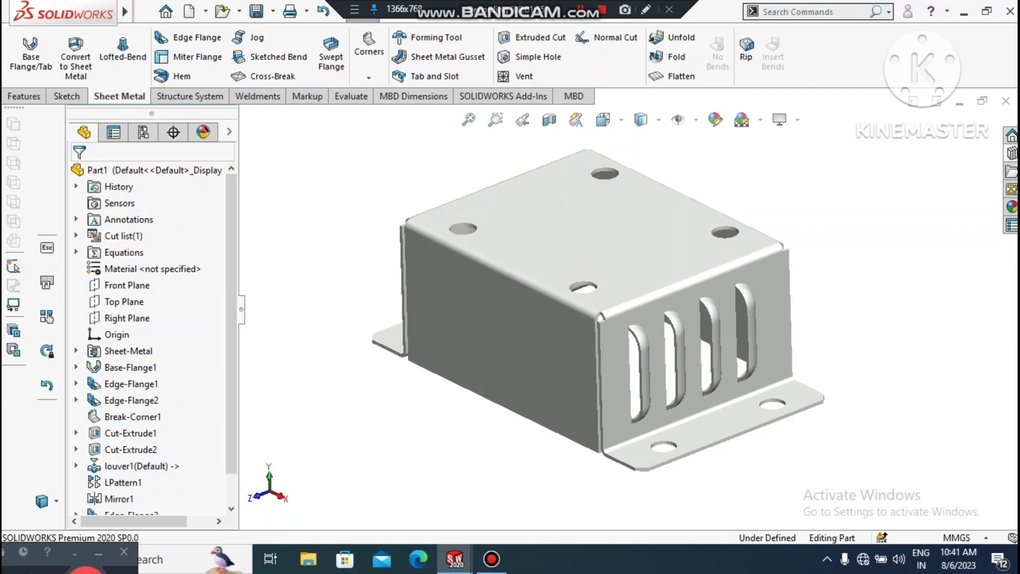
- Change the color of the part's matte zinc appearance to dark gray from the standard swatches
click(203, 132)
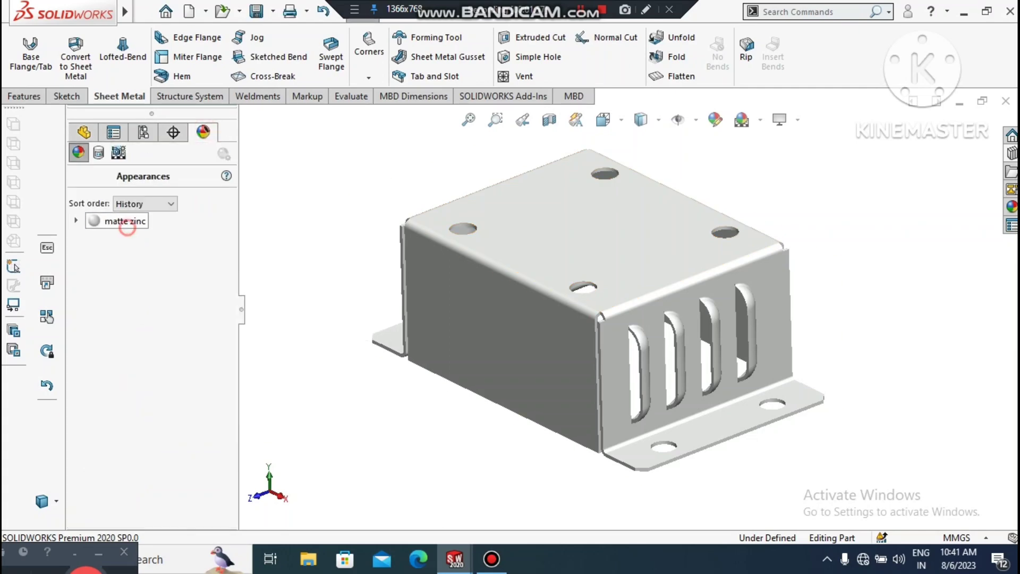
click(125, 221)
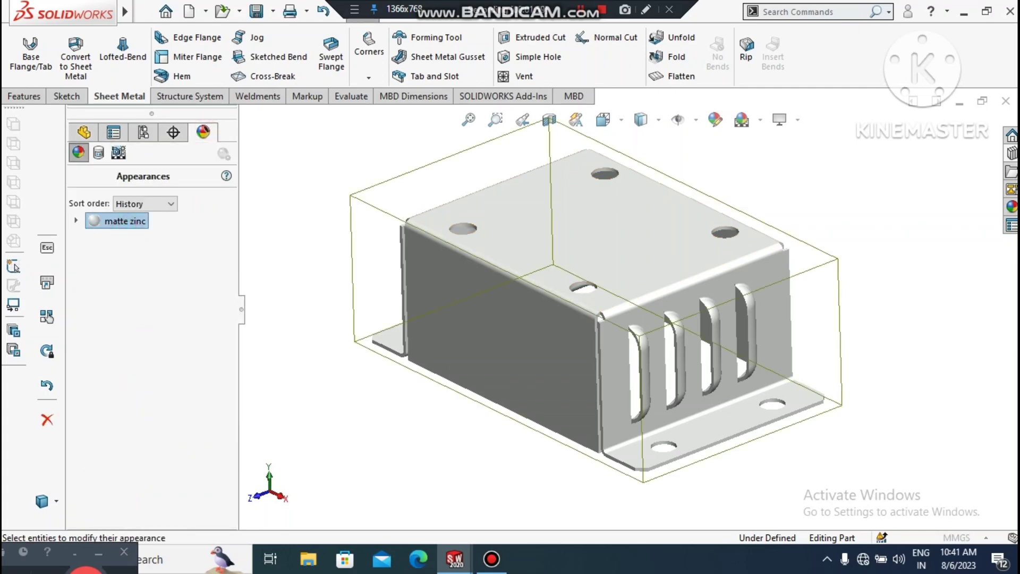
double_click(125, 221)
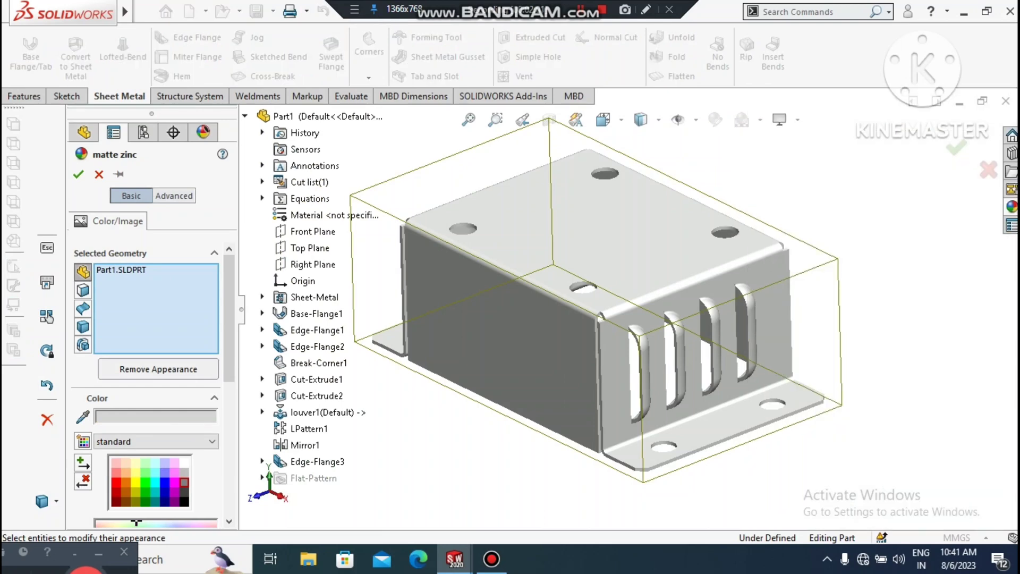
click(183, 491)
click(184, 482)
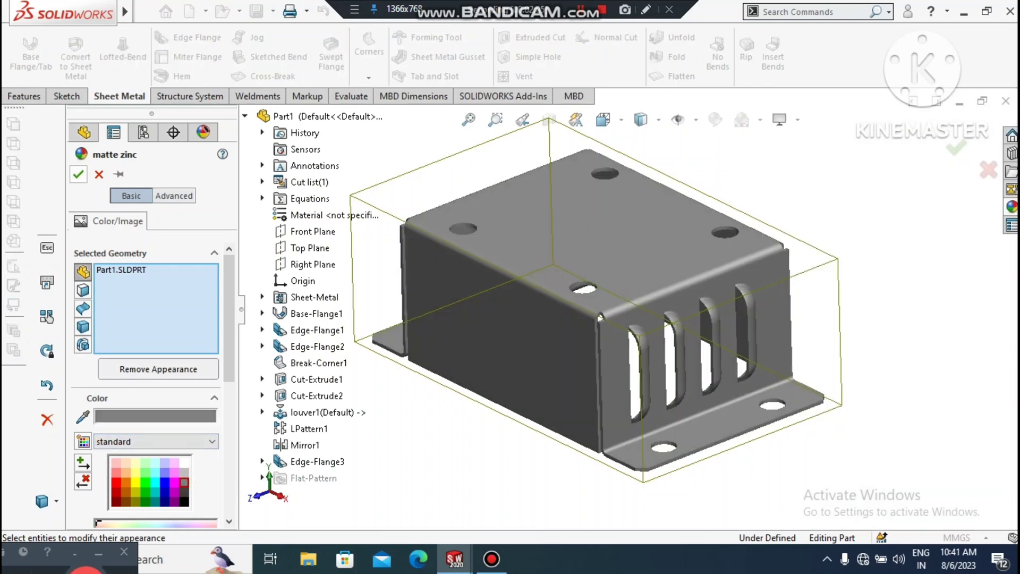
click(78, 174)
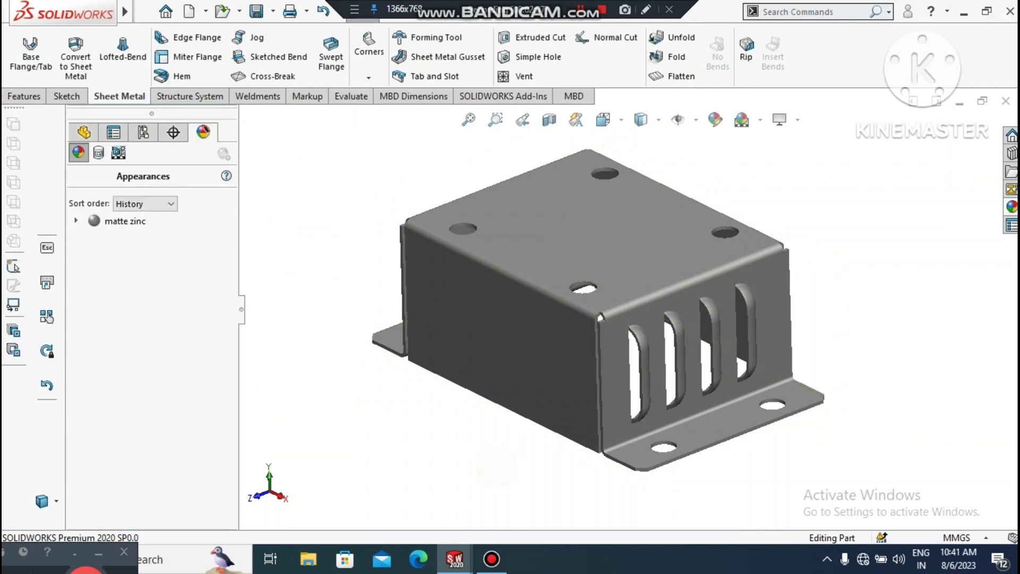
- Begin saving the part under a new name and create a Desktop folder named "electrical box"
click(146, 12)
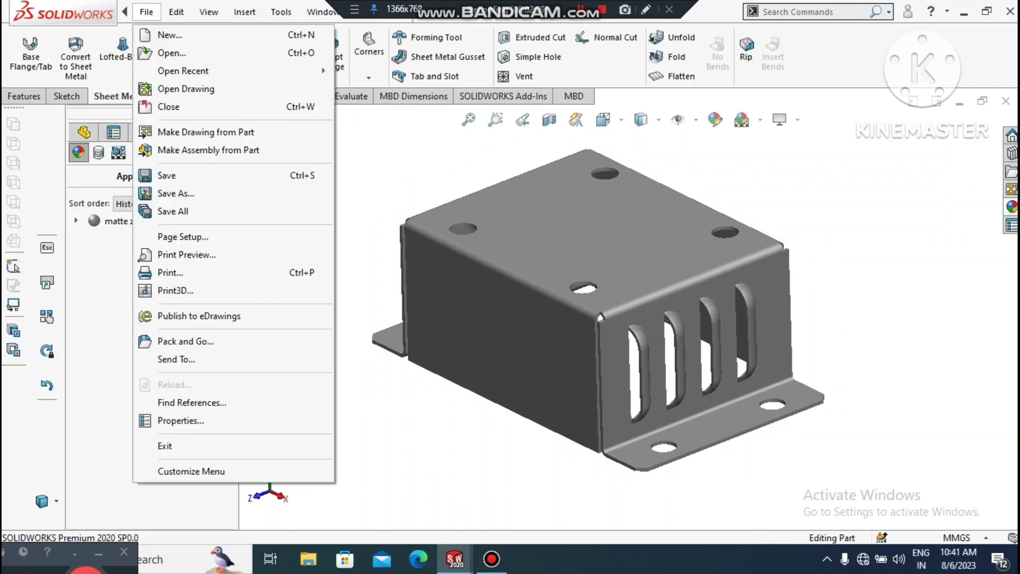
click(183, 194)
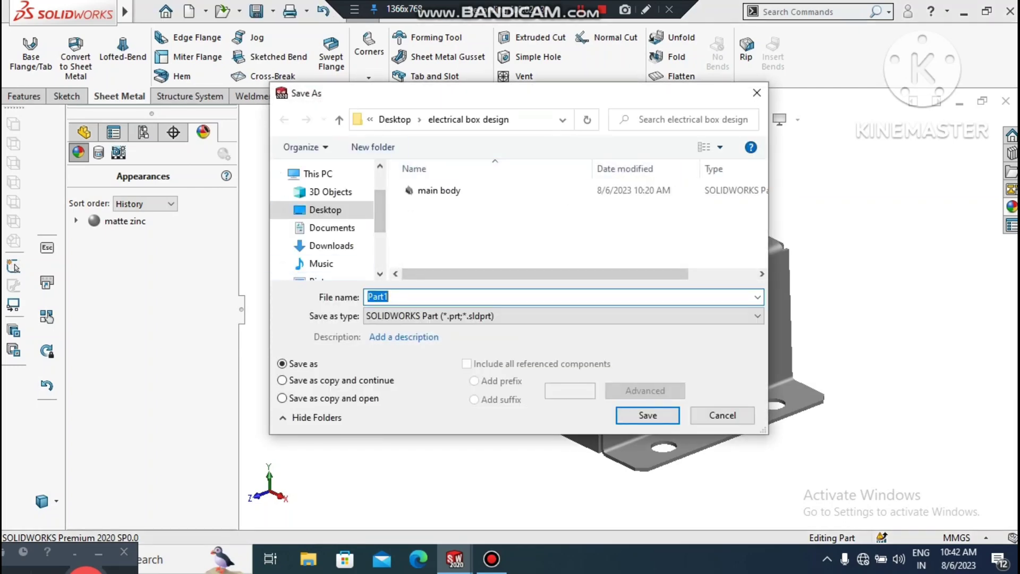
click(340, 120)
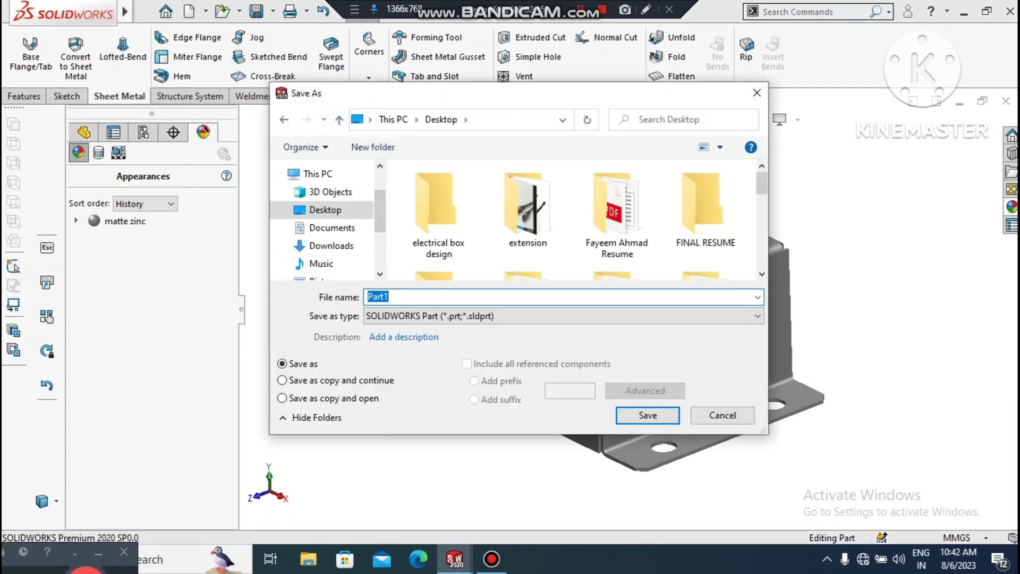
click(373, 147)
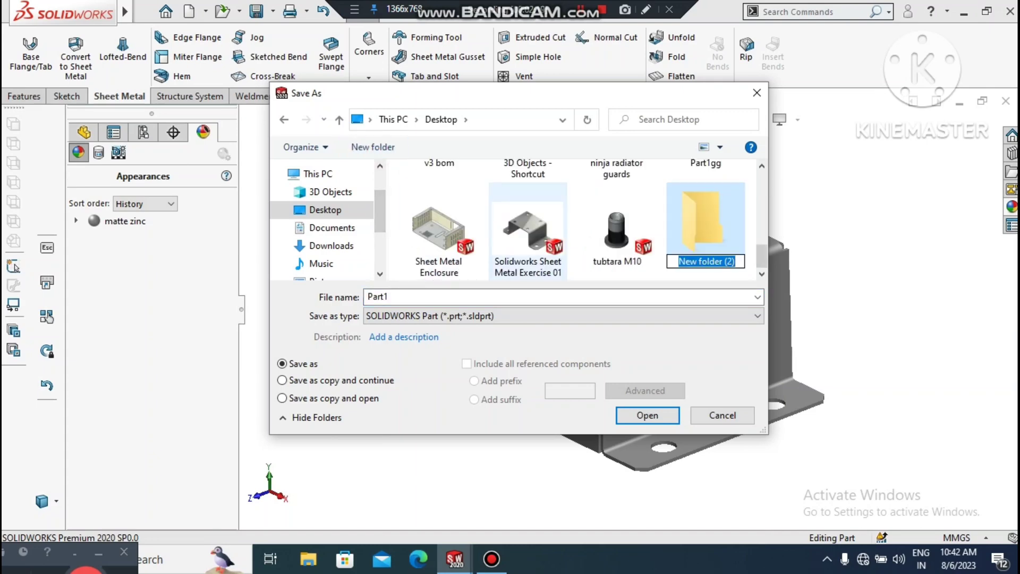
text(electrical box)
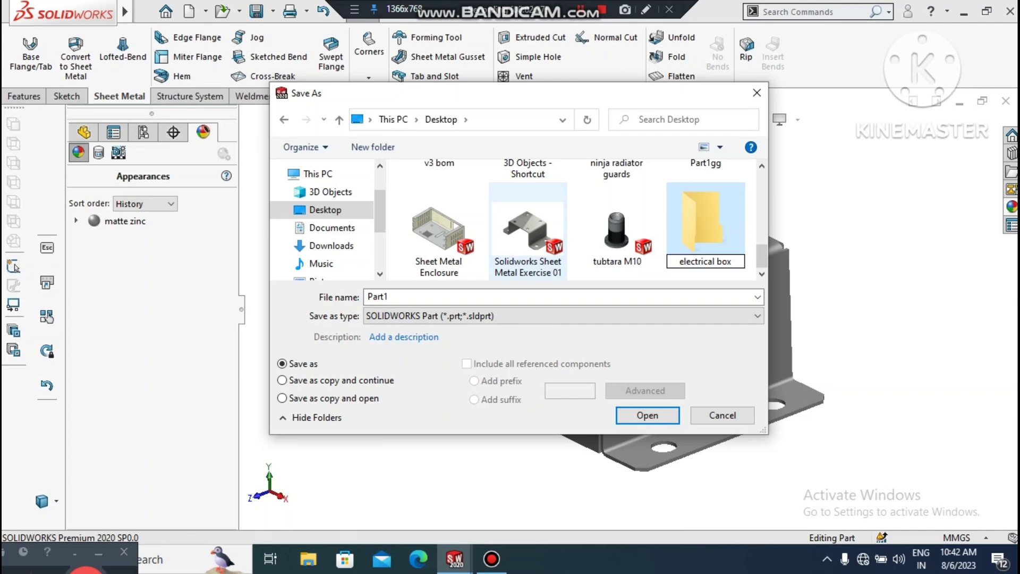
key(Return)
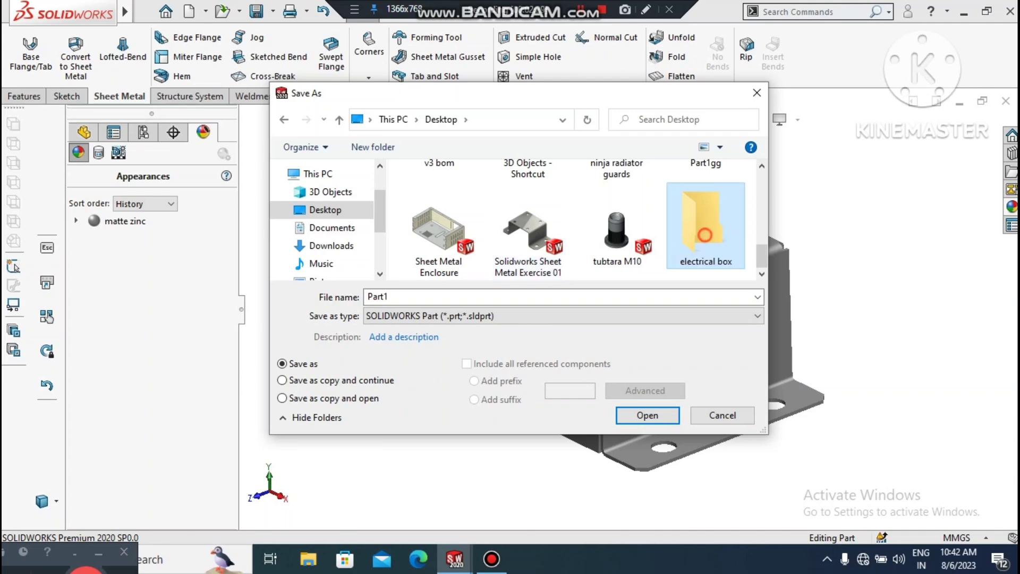
- Save the part as "main body 1" inside the "electrical box" folder
double_click(705, 234)
double_click(395, 296)
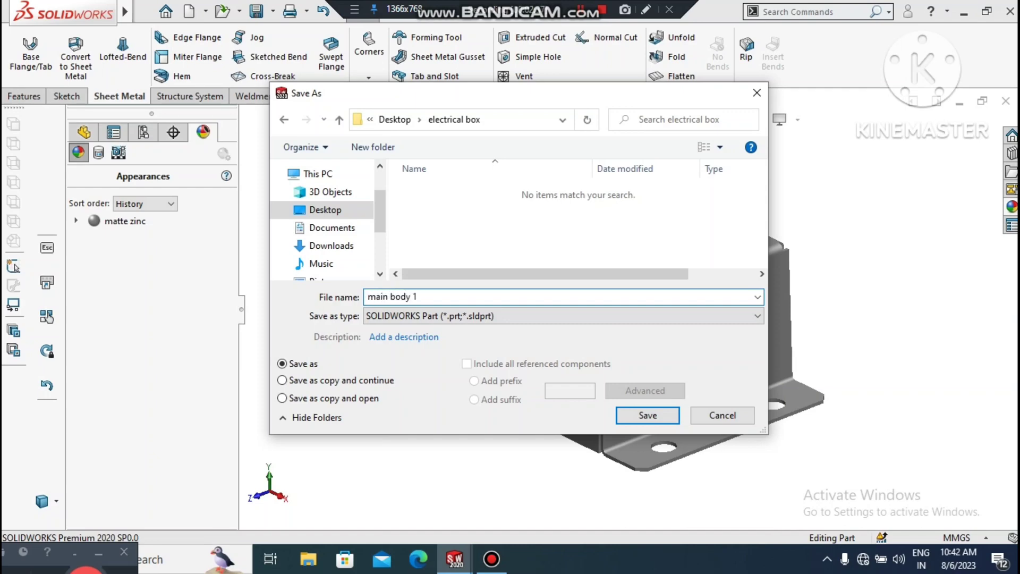
click(663, 410)
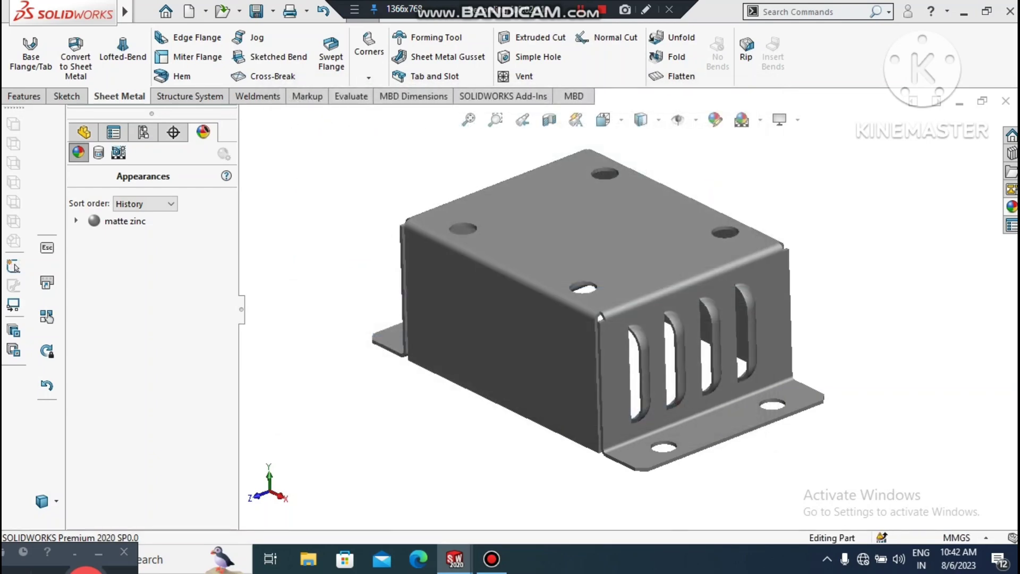
click(864, 237)
- Create a new assembly document
click(146, 12)
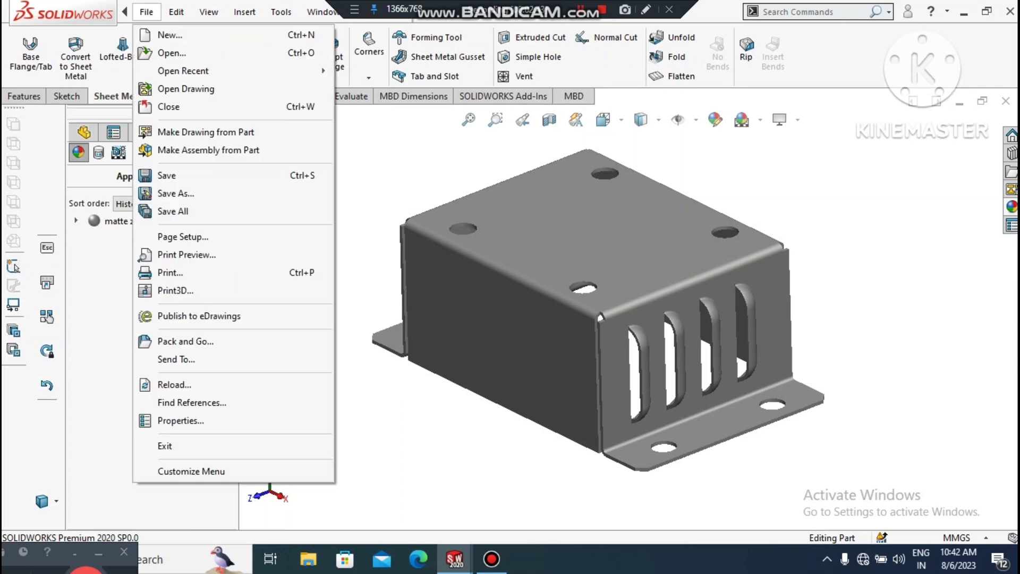
key(Down)
key(Return)
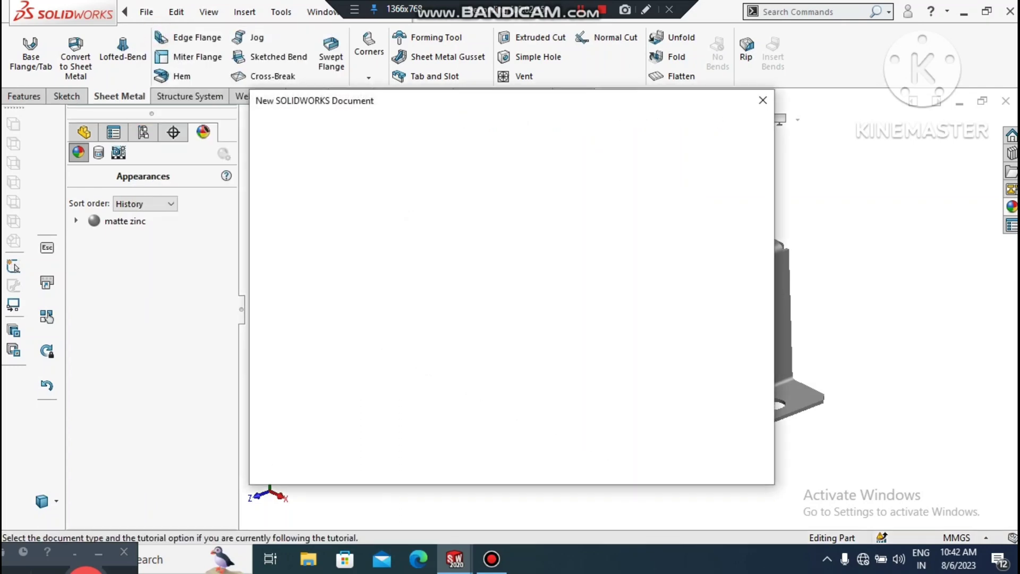
key(Right)
key(Return)
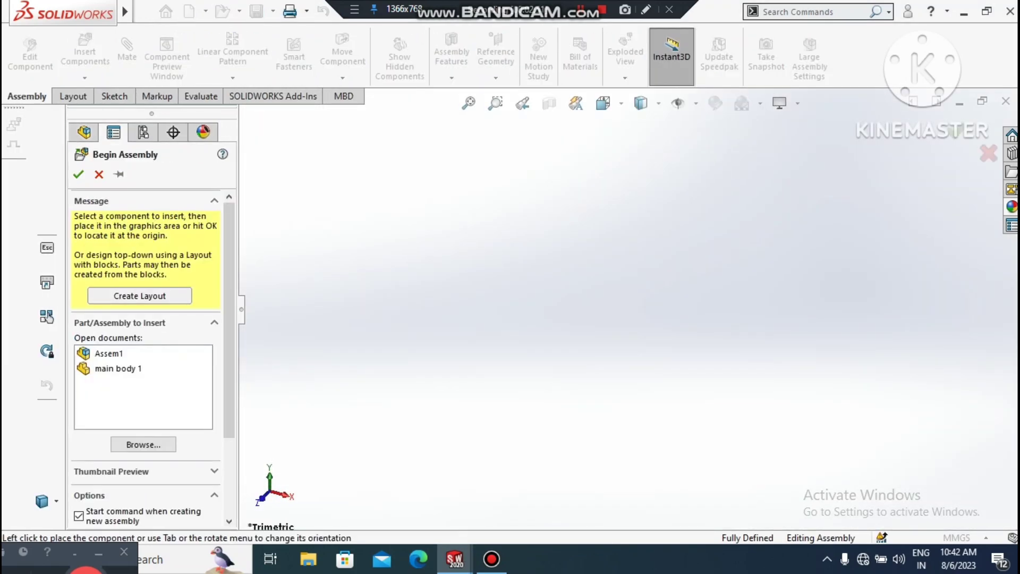
- Place main body 1 as the assembly's first component and apply the Plain White scene
click(118, 368)
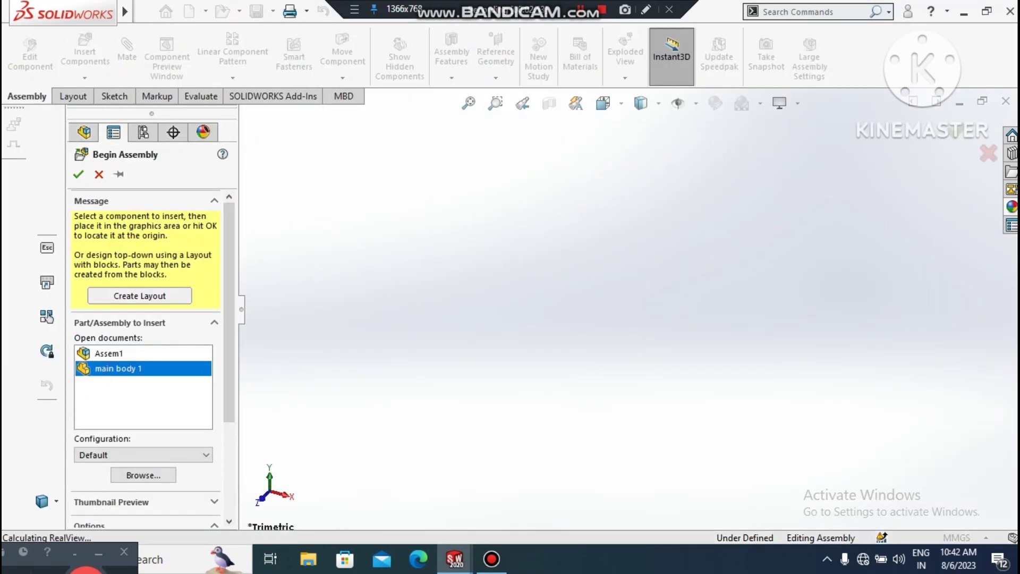
click(627, 313)
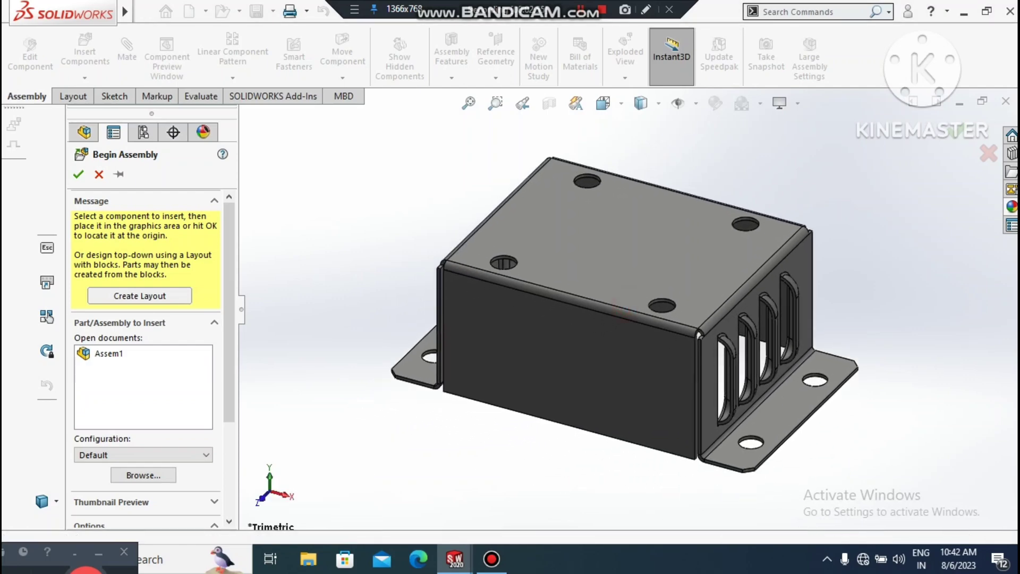
click(760, 104)
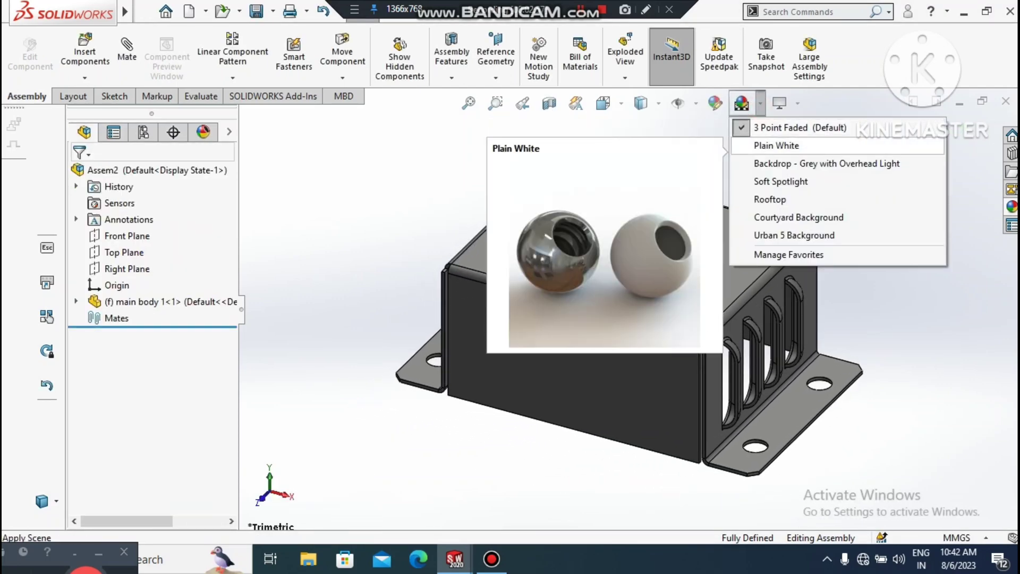
click(760, 145)
- Insert a new part into the assembly, starting its sketch on the underside face of a mounting flange
middle_drag(627, 314, 505, 239)
scroll(548, 400, down, 1)
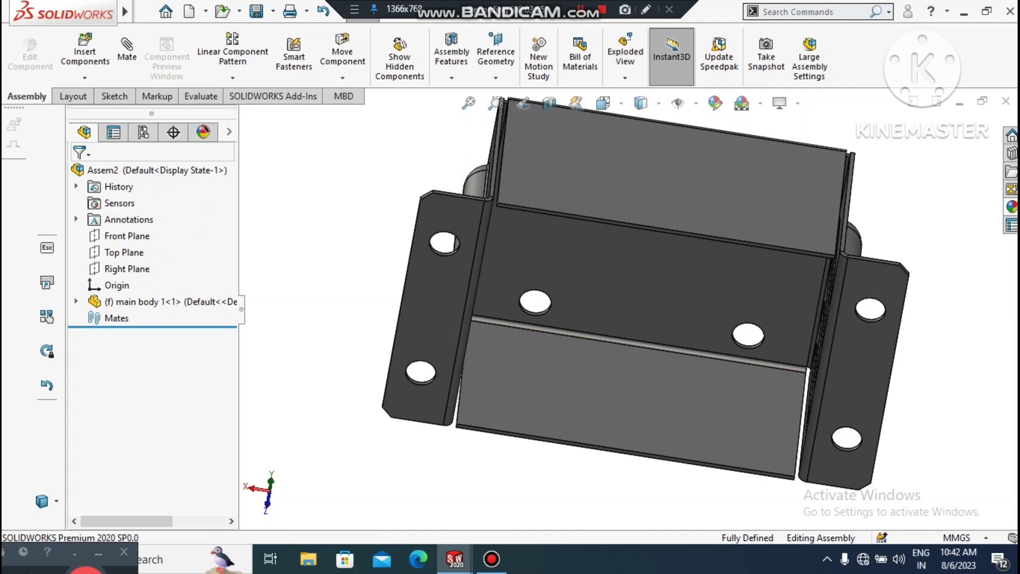
click(84, 78)
click(96, 112)
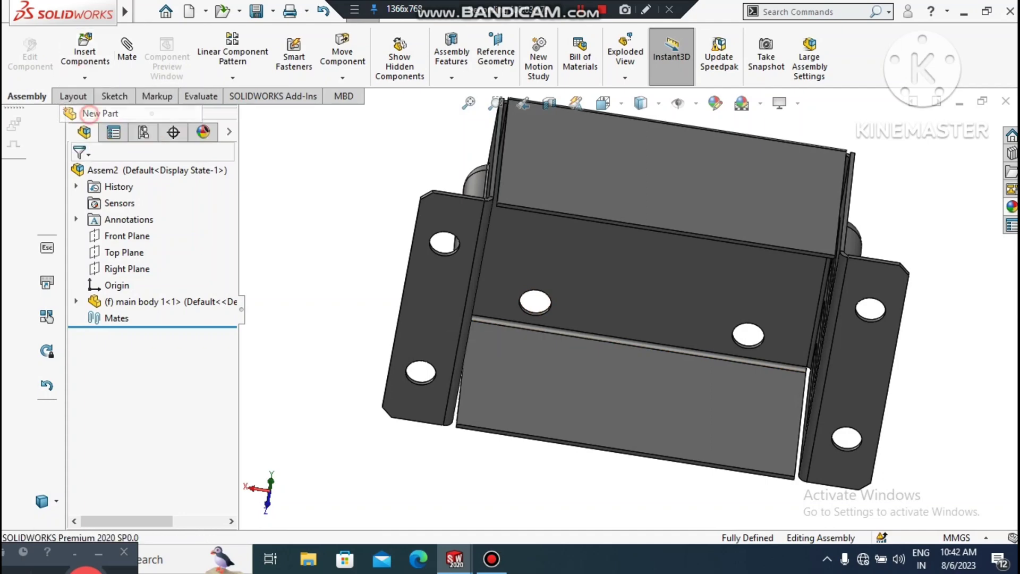
click(439, 310)
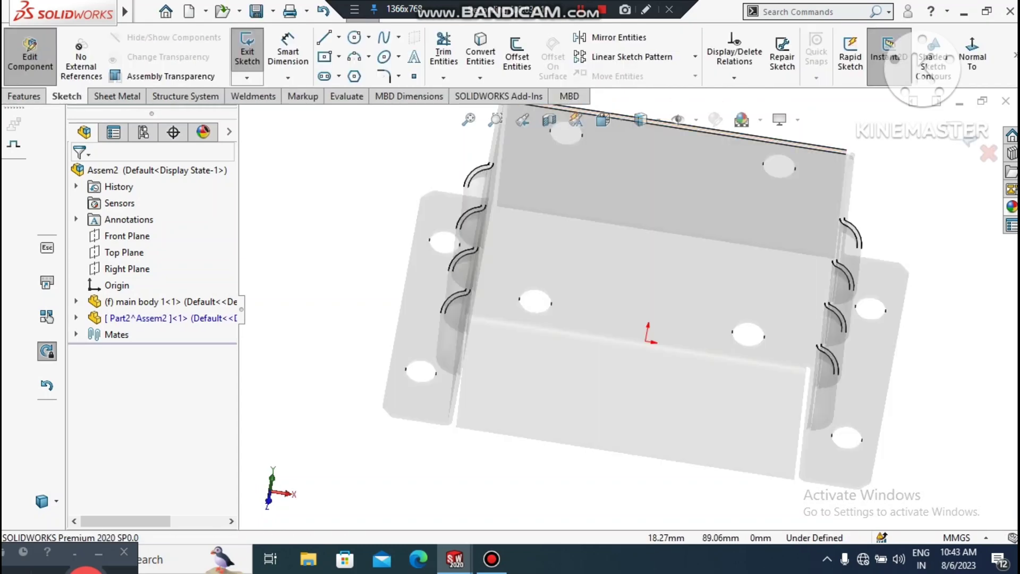
- Sketch a center rectangle about 166 by 106 mm from the origin, enclosing the whole enclosure outline
click(982, 59)
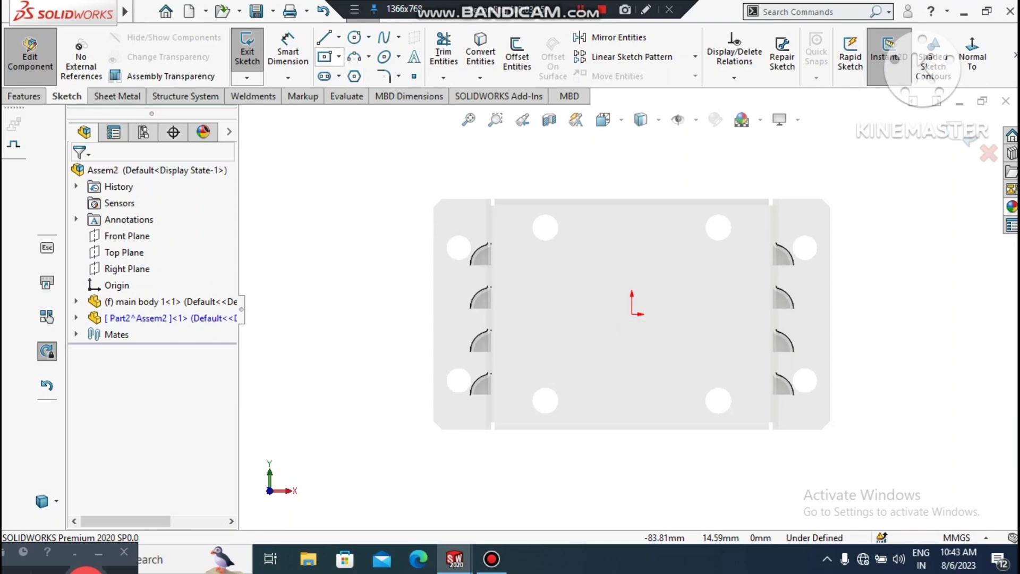
click(338, 56)
click(366, 91)
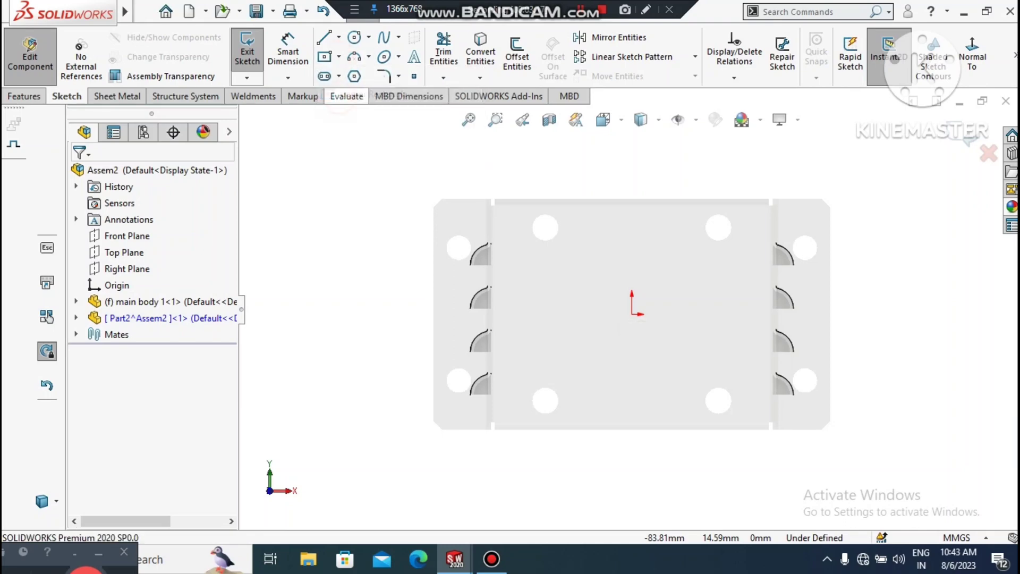
click(632, 313)
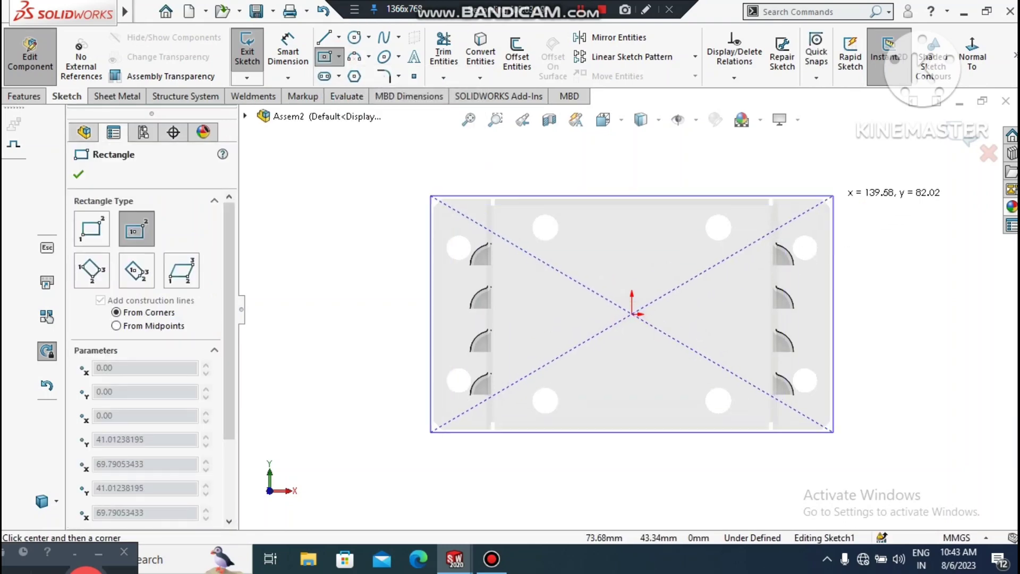
click(871, 155)
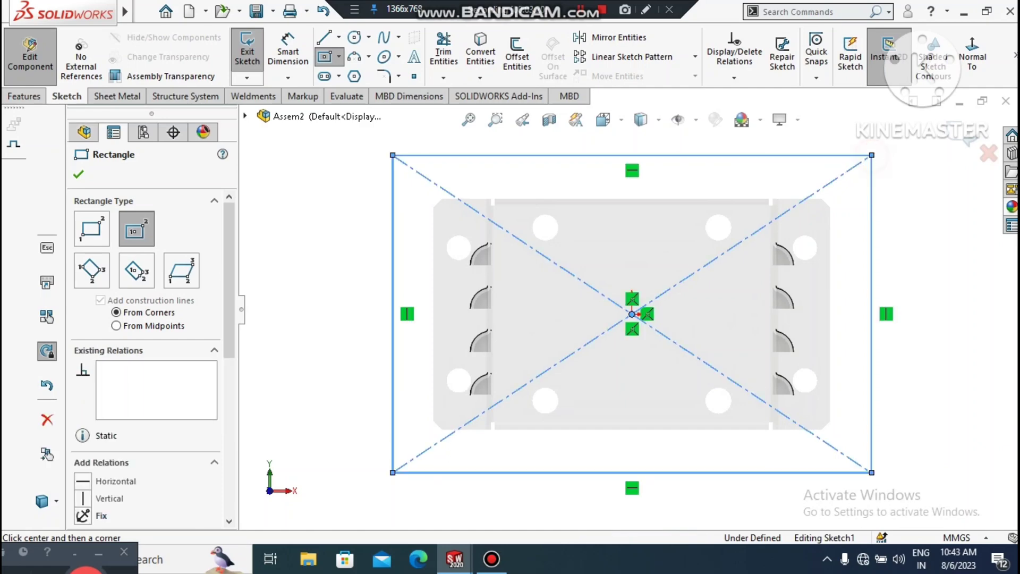
key(Escape)
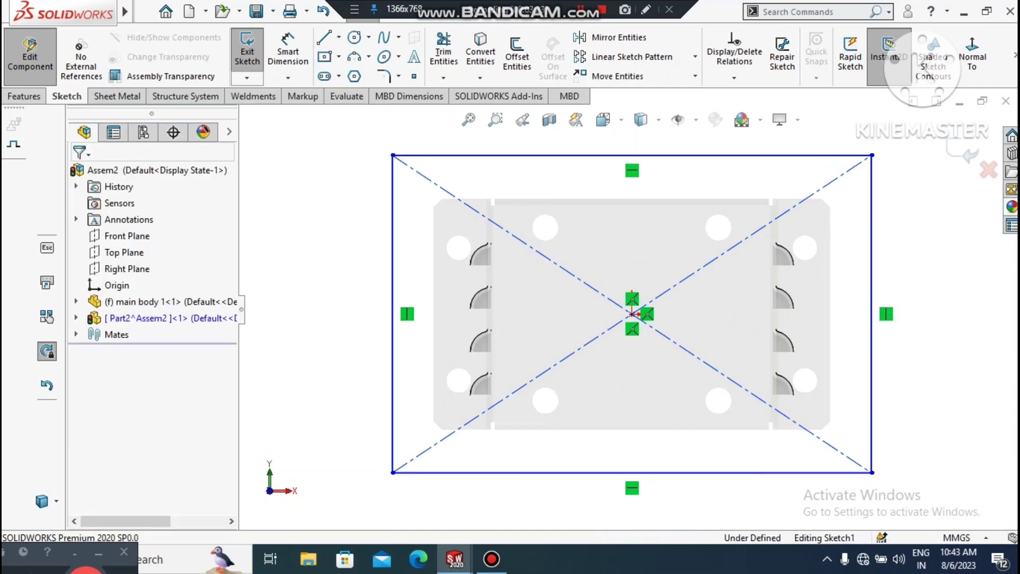
- Dimension the rectangle's horizontal side to 160 mm
key(z)
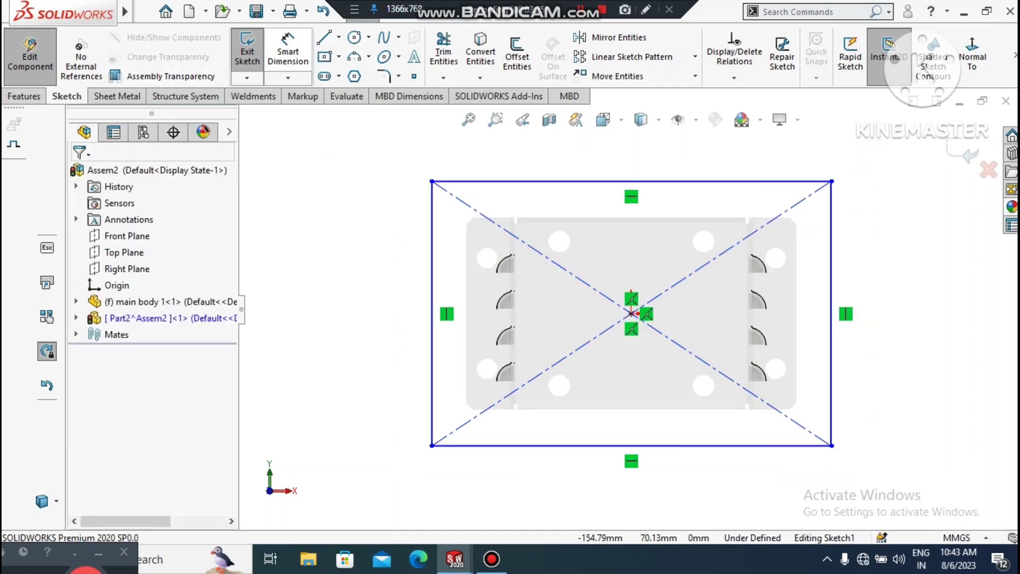
click(287, 50)
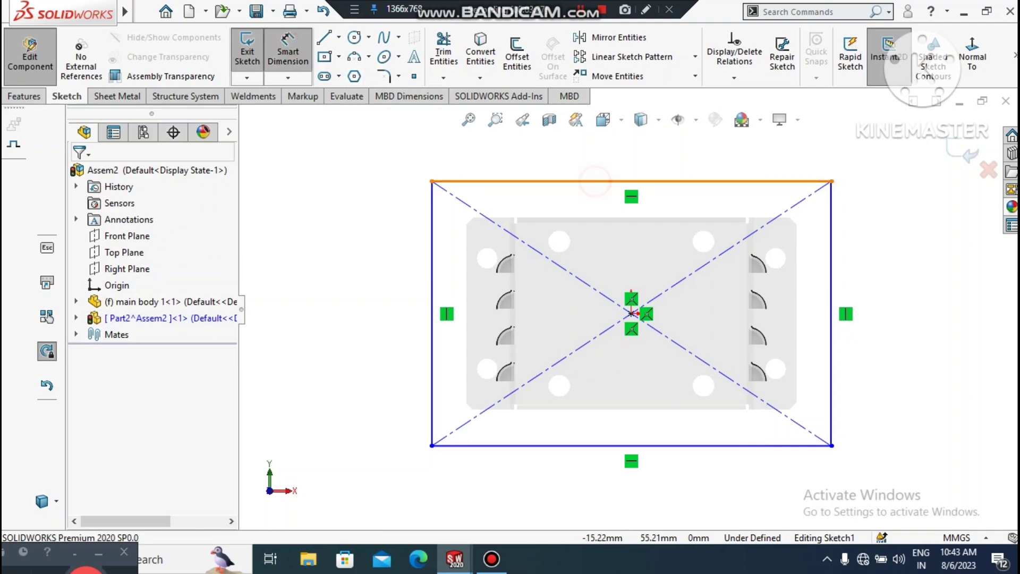
click(595, 181)
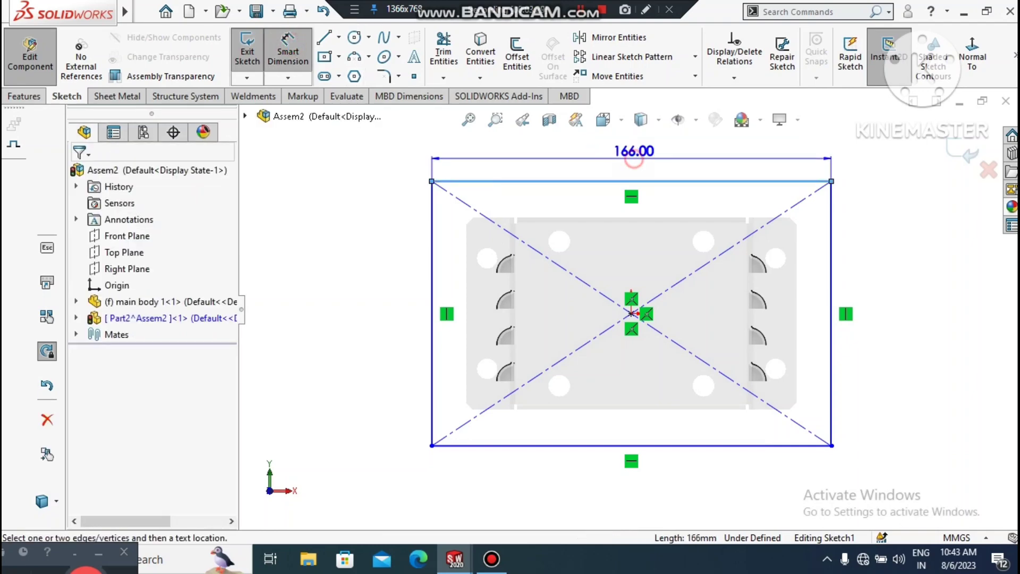
click(632, 152)
text(1)
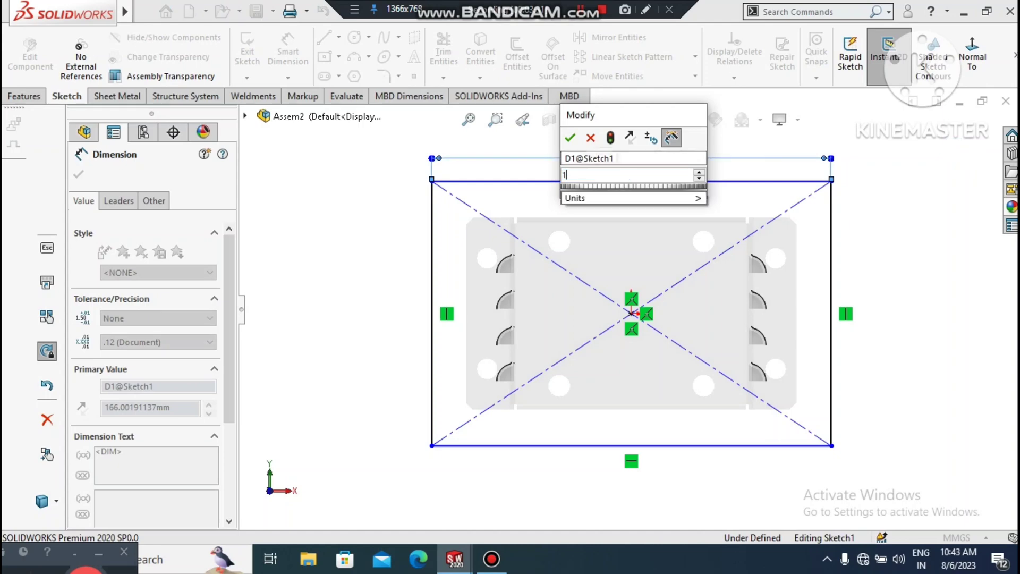
text(60)
key(Return)
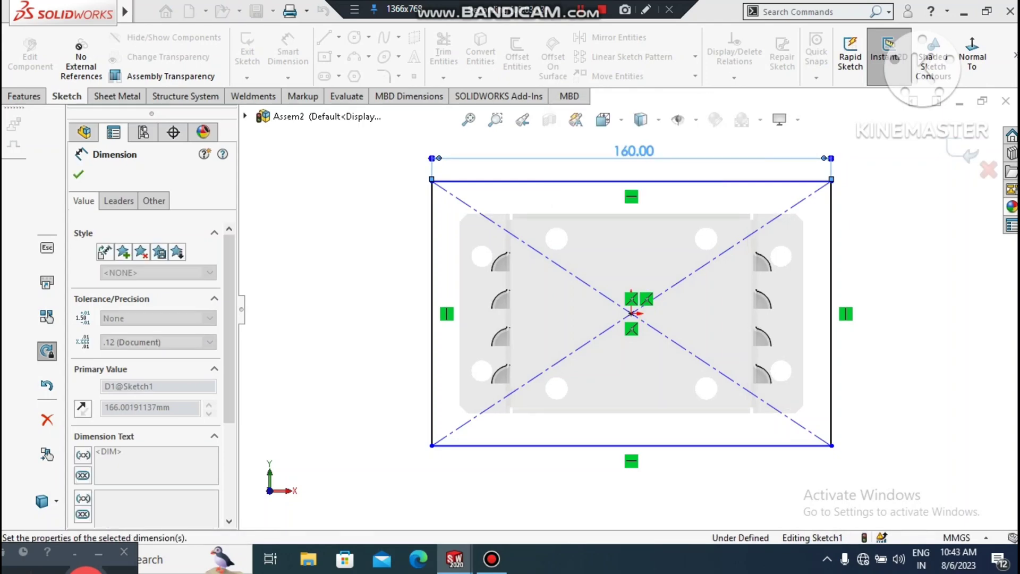
click(331, 234)
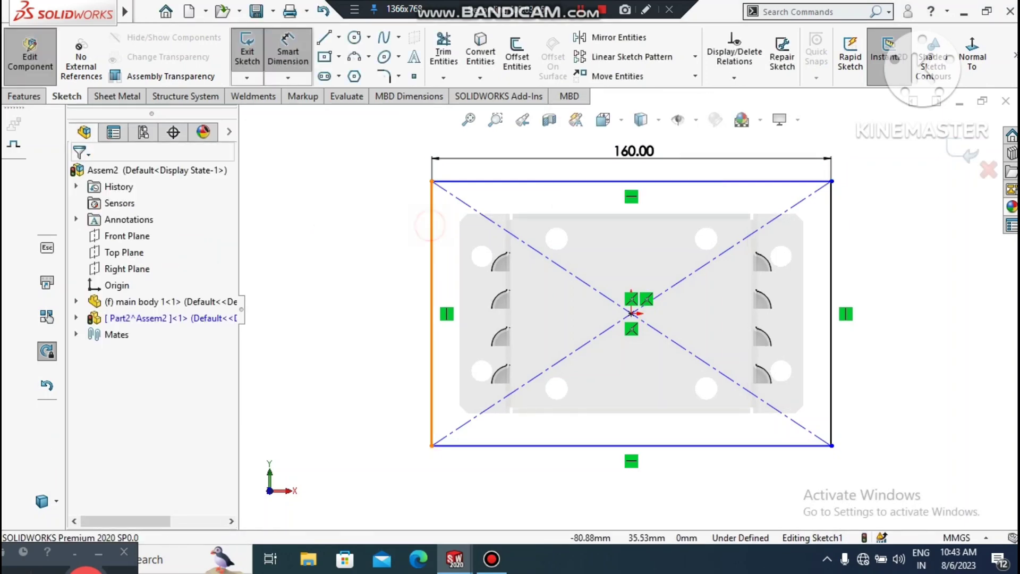
- Dimension the rectangle's vertical side to 113 mm
click(431, 298)
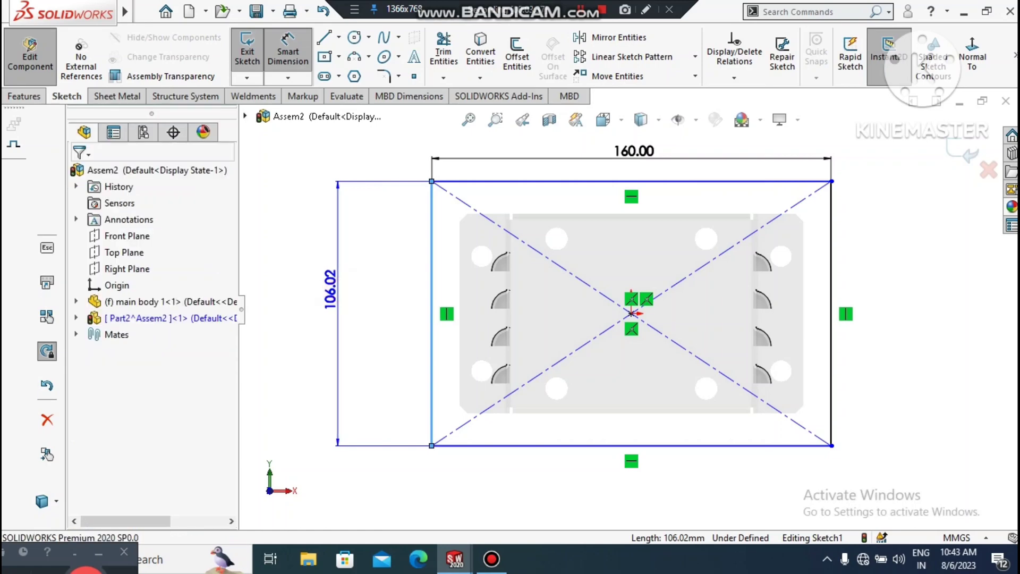
click(334, 290)
text(113)
key(Return)
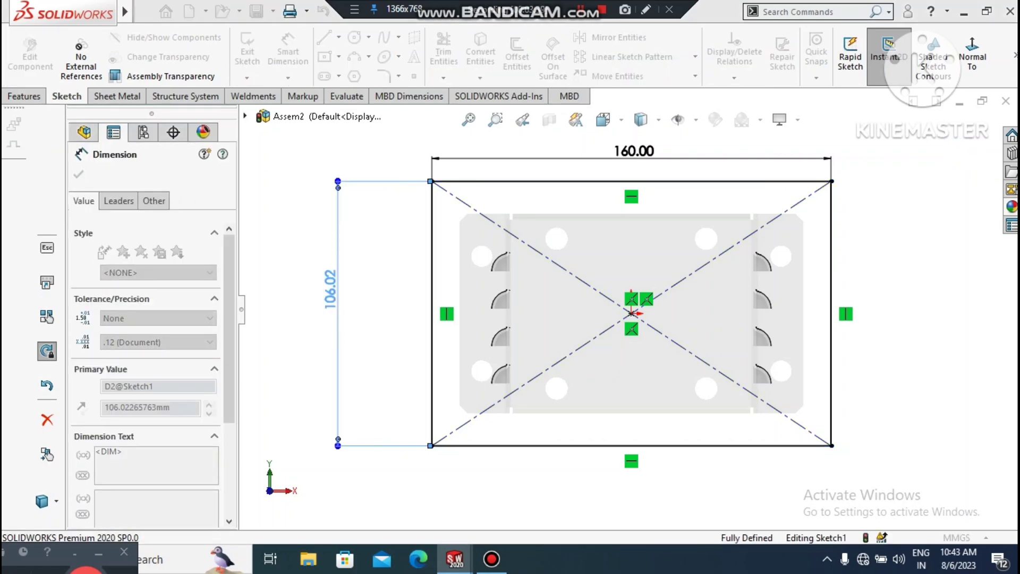
click(921, 340)
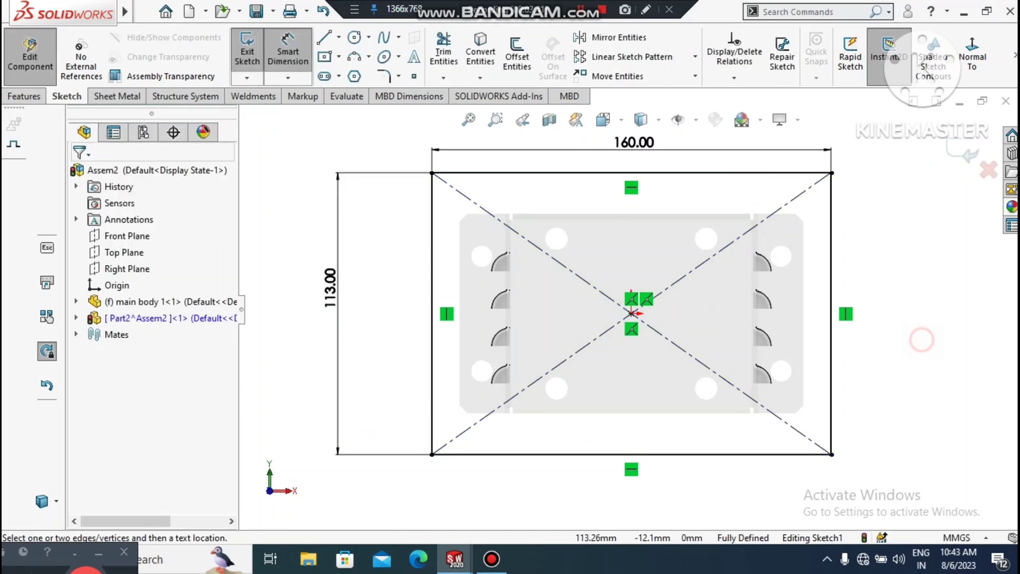
- Extrude the rectangle 20 mm away from the enclosure as a base block and return to editing the assembly
scroll(903, 372, up, 1)
mouse_move(882, 399)
middle_down()
mouse_move(879, 229)
mouse_move(886, 263)
mouse_move(667, 393)
mouse_move(672, 241)
mouse_move(644, 230)
middle_up()
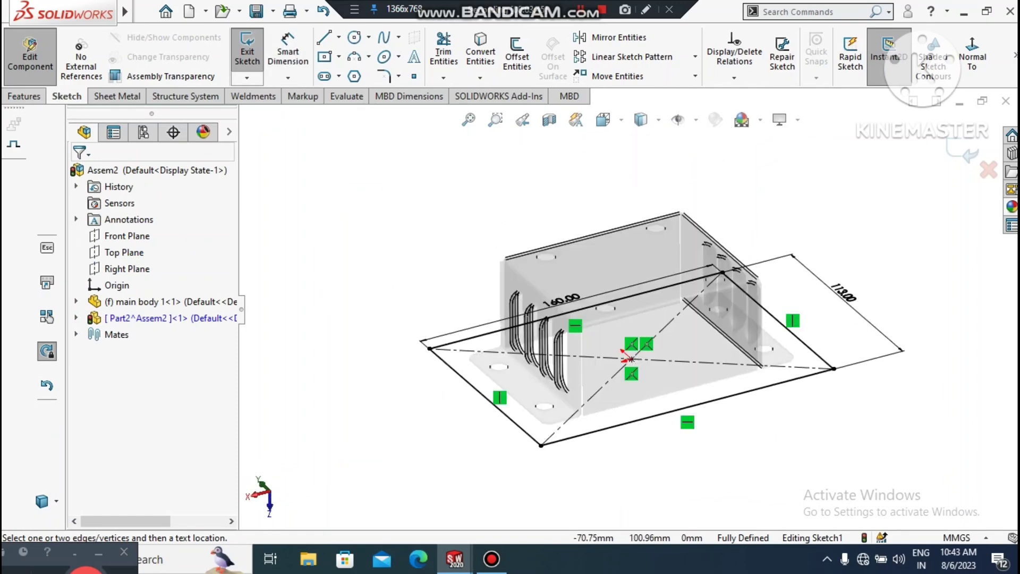
scroll(614, 473, down, 1)
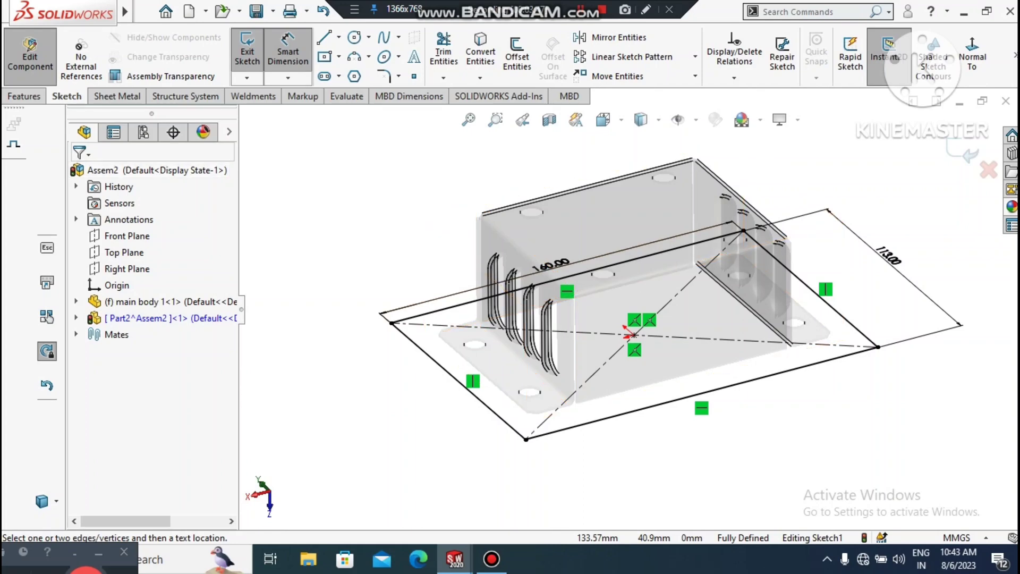
click(22, 96)
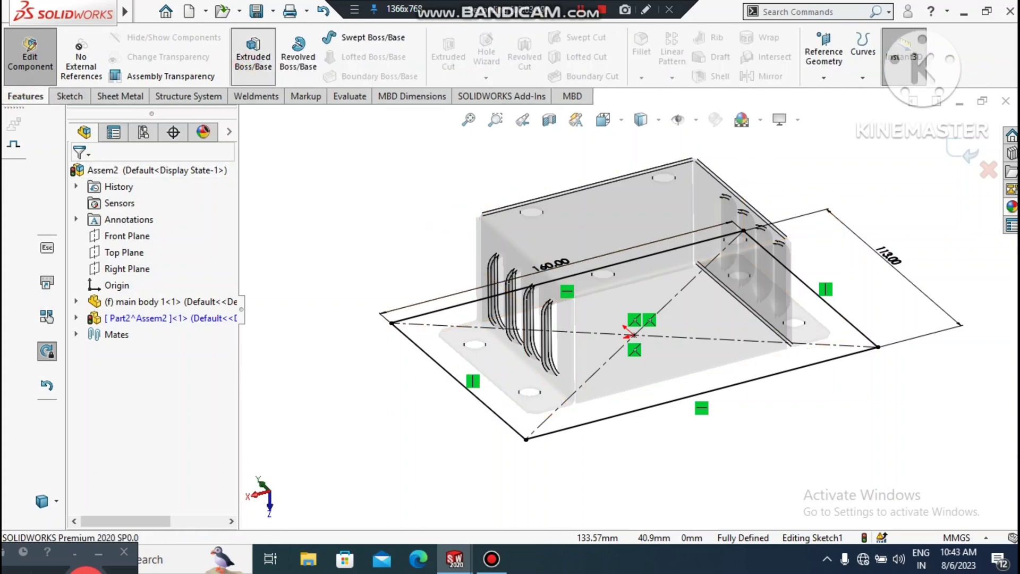
click(252, 53)
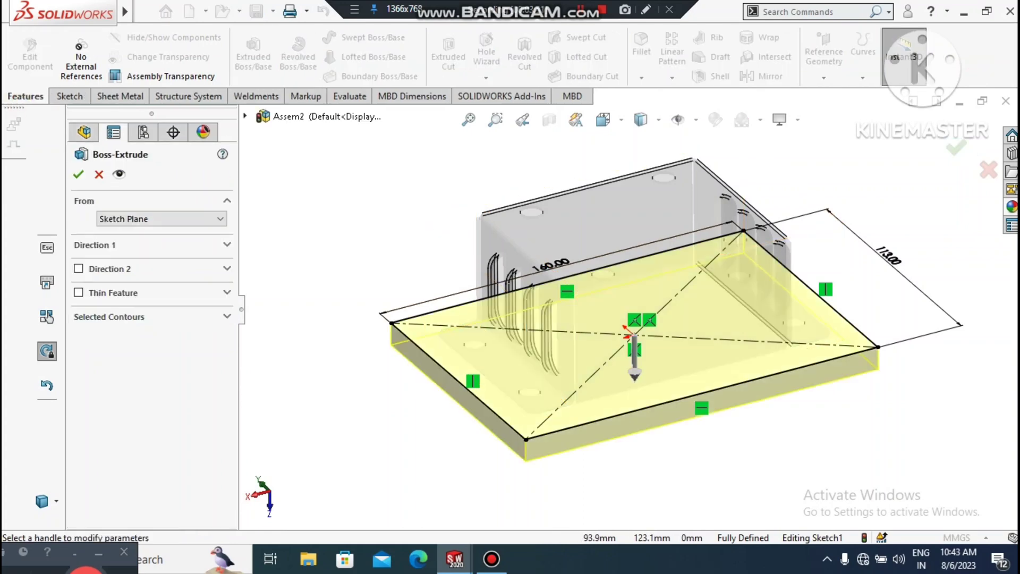
click(180, 240)
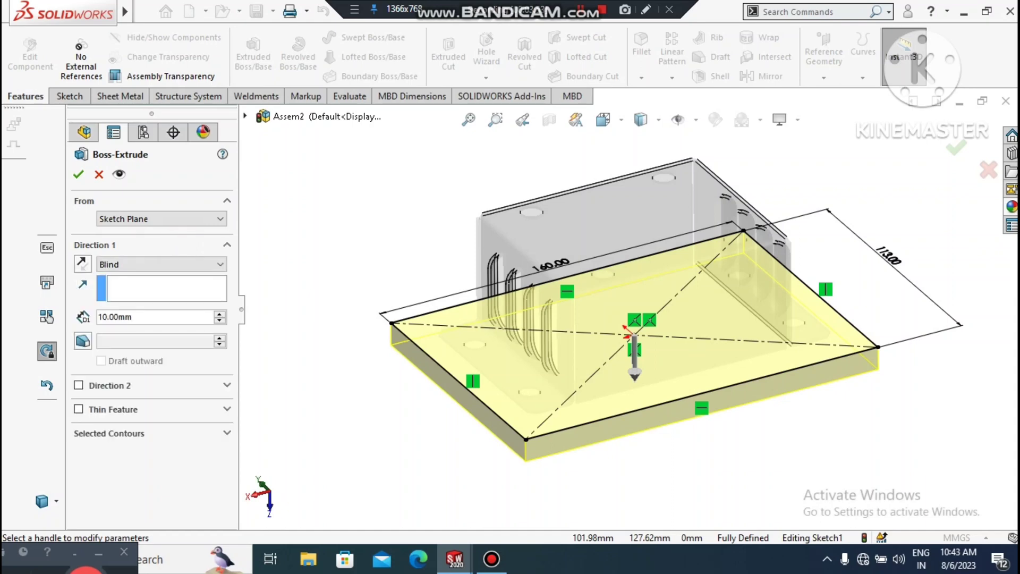
click(220, 313)
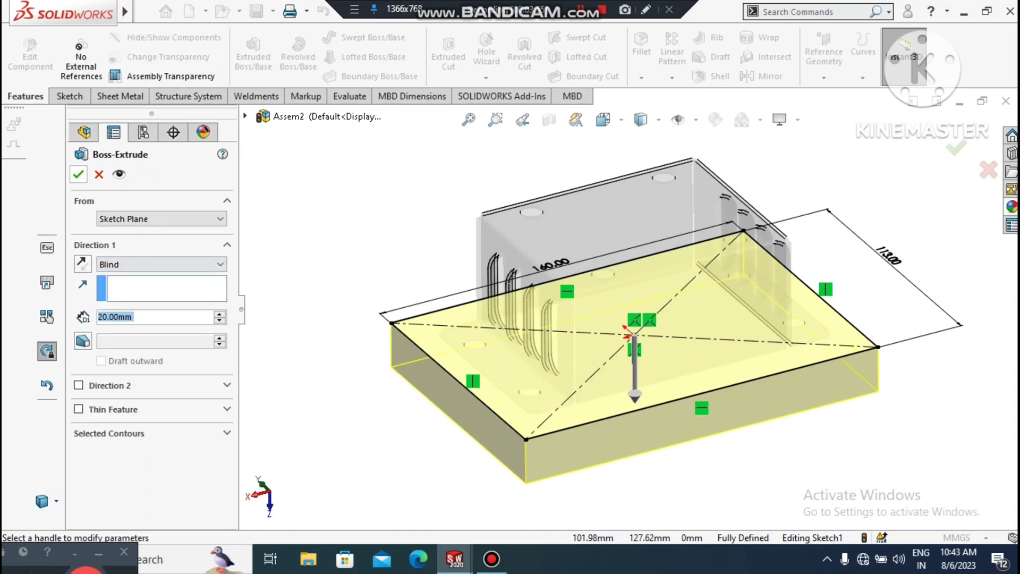
click(78, 174)
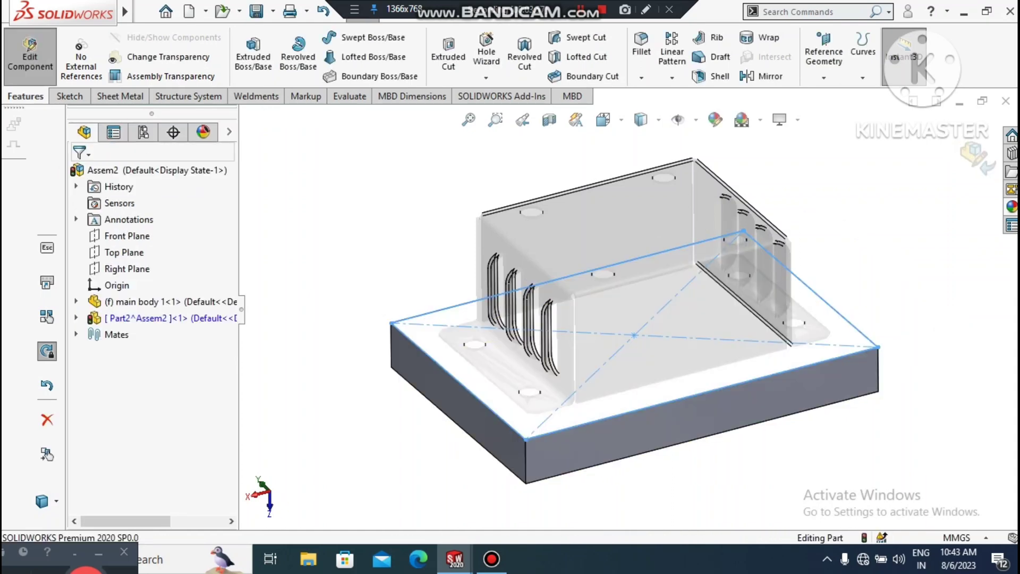
click(30, 55)
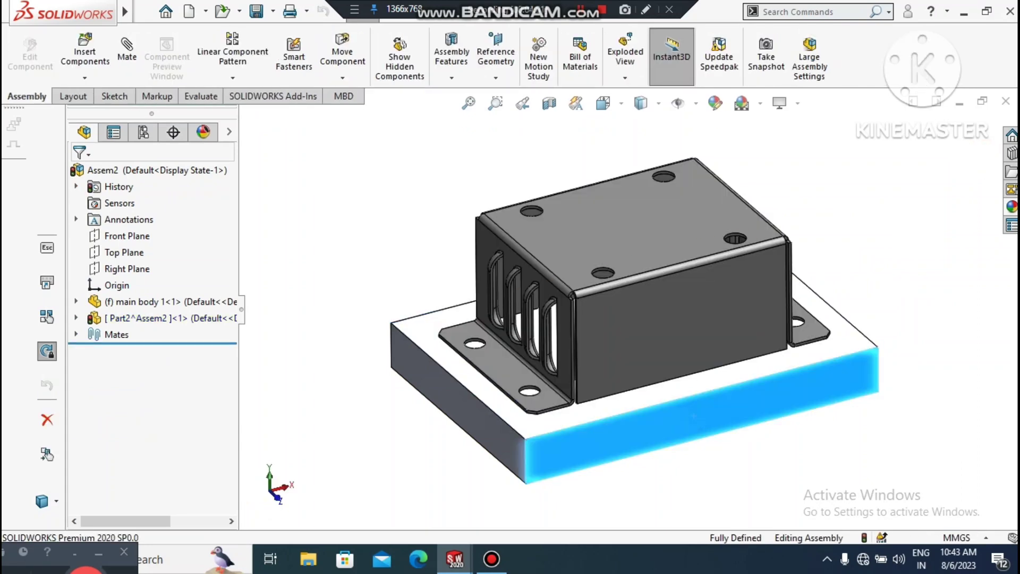
- Apply the Organic 'orange juice' appearance to the whole base block part at part document level
right_click(692, 412)
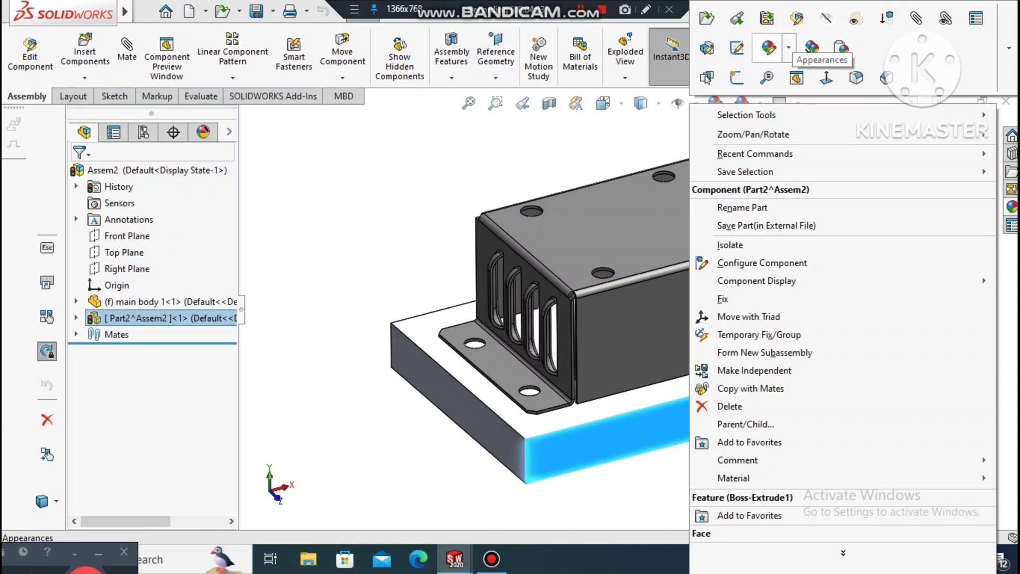
click(785, 47)
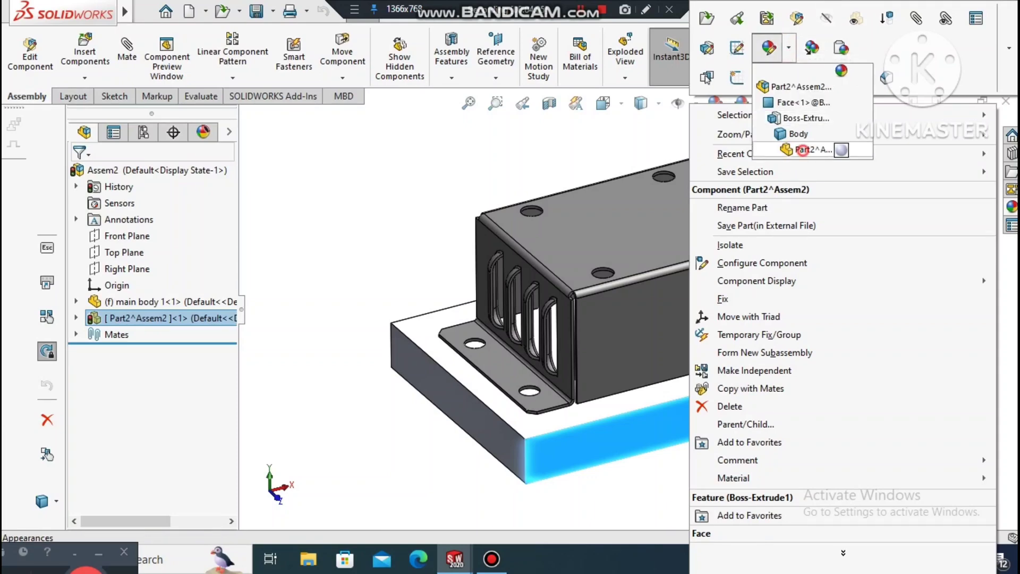
click(801, 150)
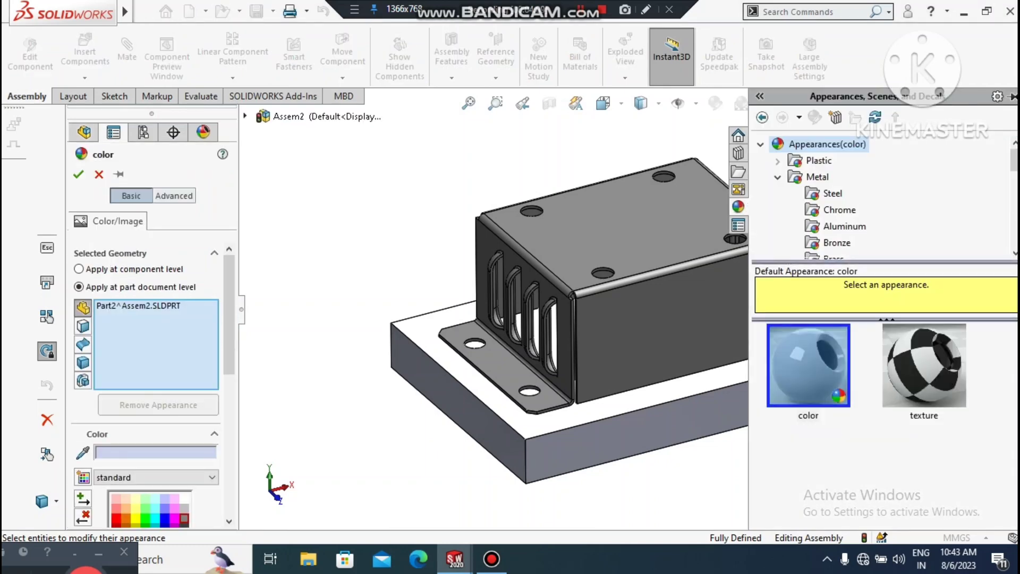
scroll(844, 223, down, 3)
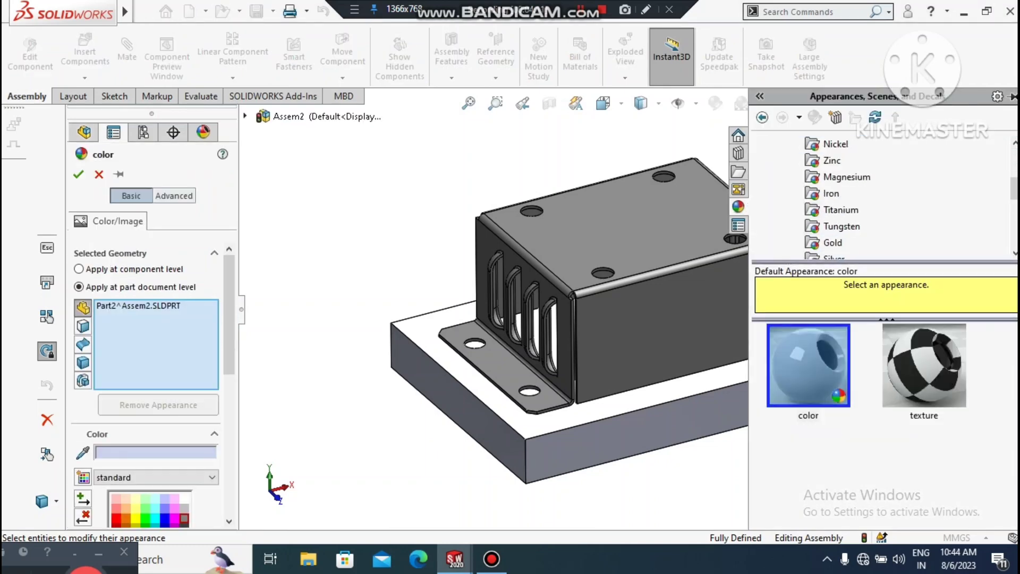
scroll(841, 160, down, 1)
scroll(841, 226, down, 3)
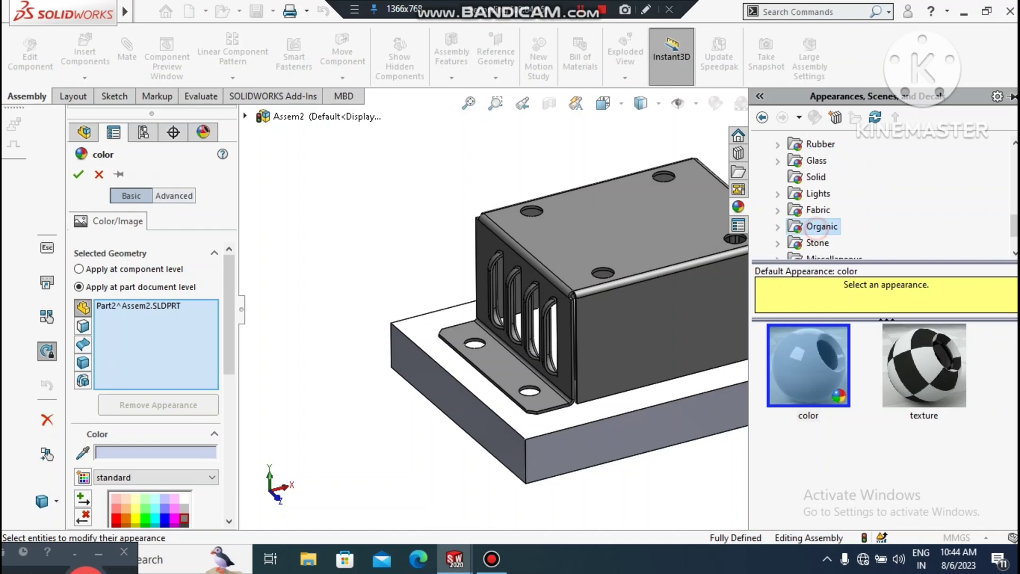
click(817, 243)
click(820, 226)
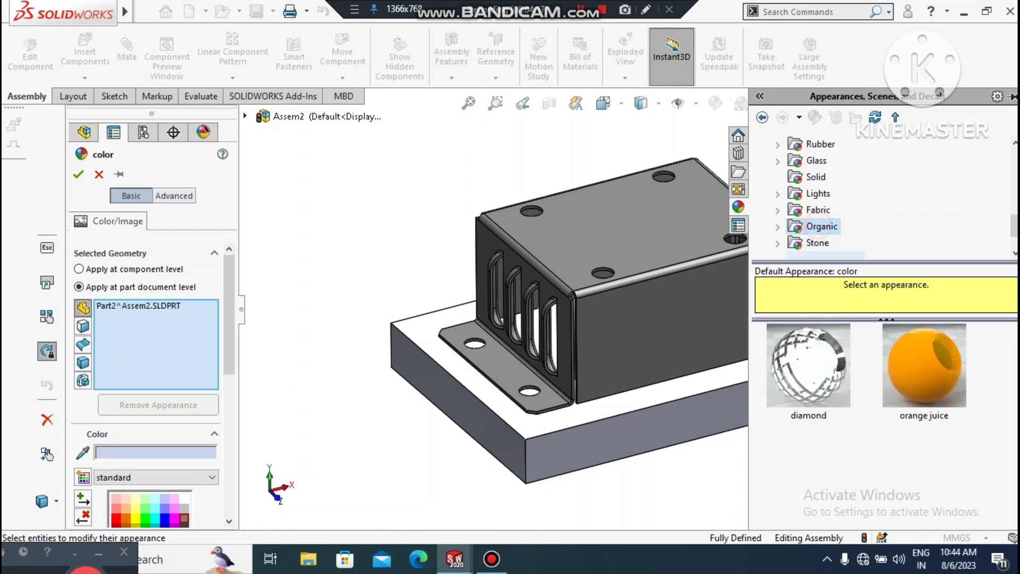
click(924, 365)
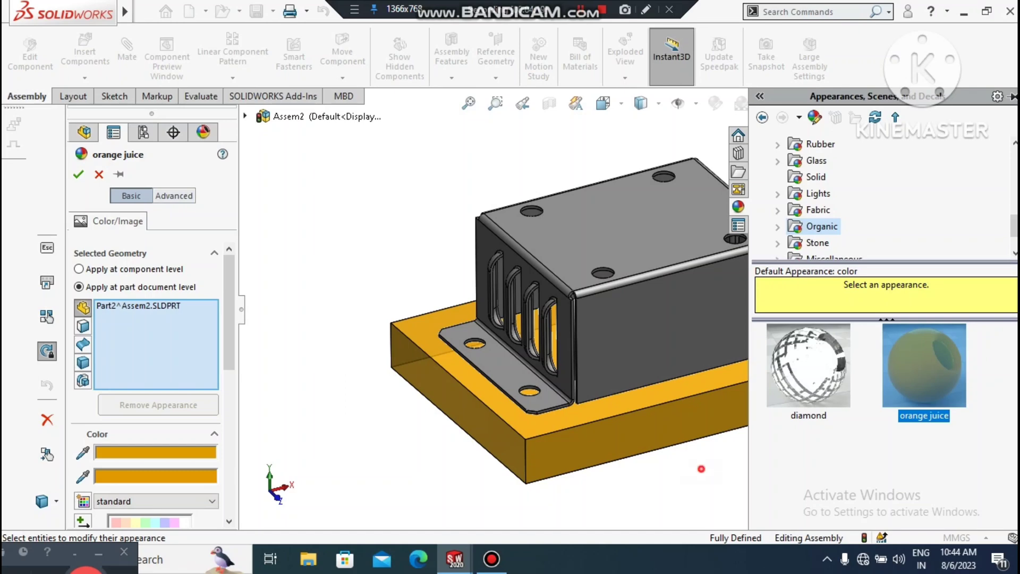
click(701, 469)
scroll(325, 450, down, 1)
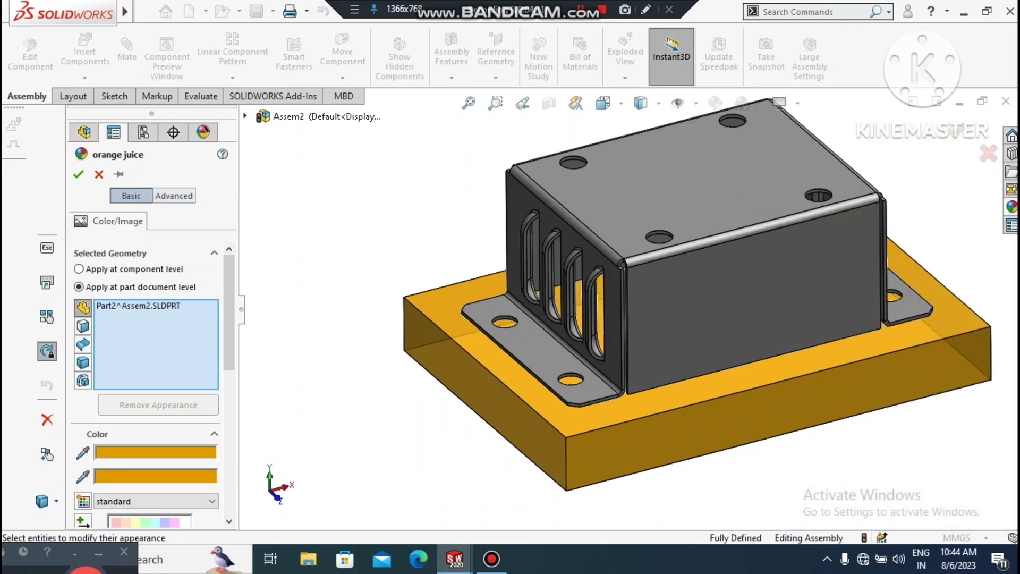
click(78, 176)
scroll(382, 378, up, 3)
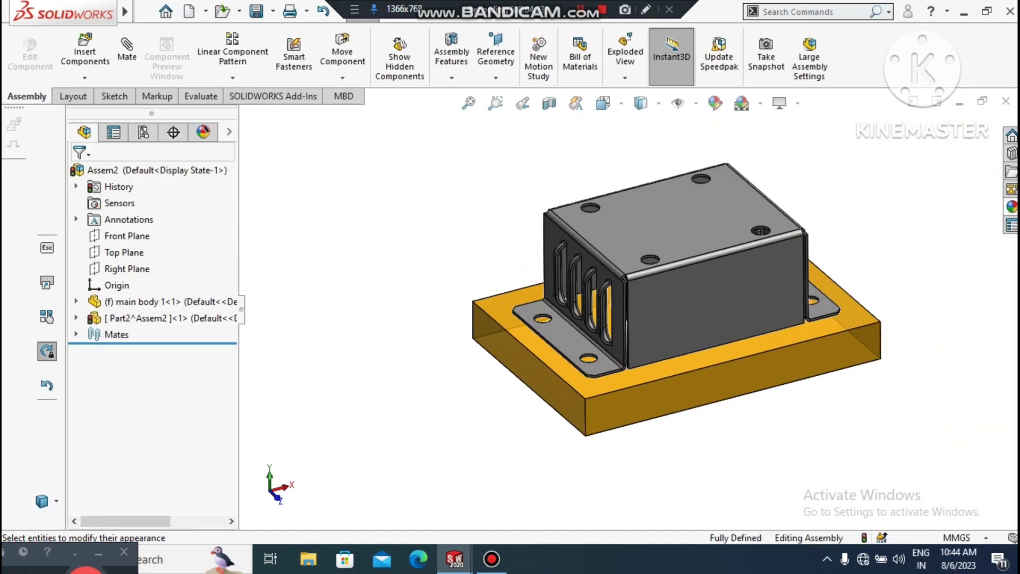
- Display the assembly as shaded without edges
mouse_move(478, 393)
middle_down()
mouse_move(536, 361)
mouse_move(648, 366)
mouse_move(690, 388)
mouse_move(685, 398)
mouse_move(595, 361)
mouse_move(510, 371)
mouse_move(542, 393)
mouse_move(489, 398)
mouse_move(526, 382)
mouse_move(478, 401)
middle_up()
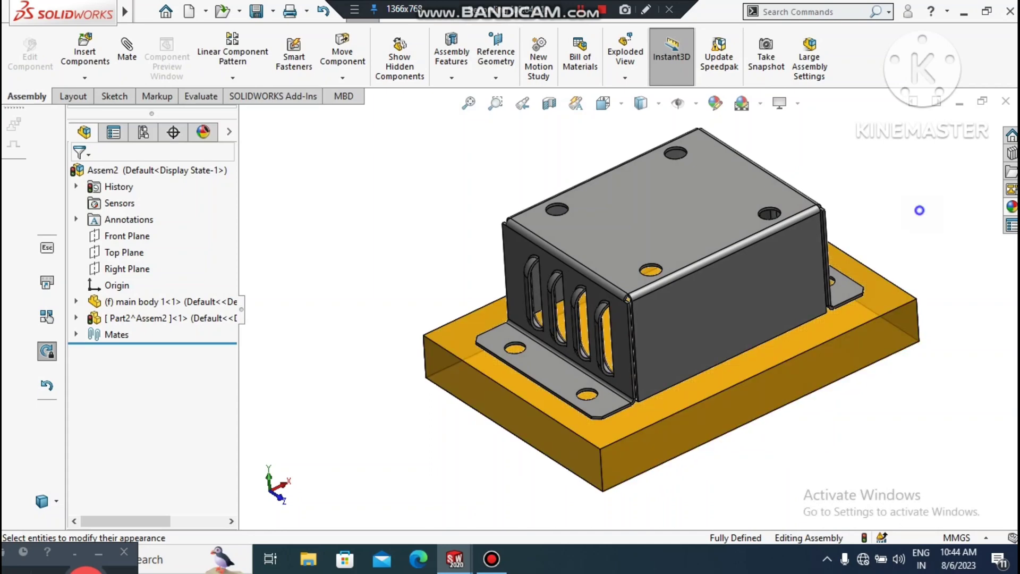
right_click(919, 210)
click(870, 295)
mouse_move(925, 341)
mouse_down()
mouse_move(893, 341)
mouse_move(912, 344)
mouse_up()
drag(905, 213, 638, 148)
scroll(624, 307, up, 3)
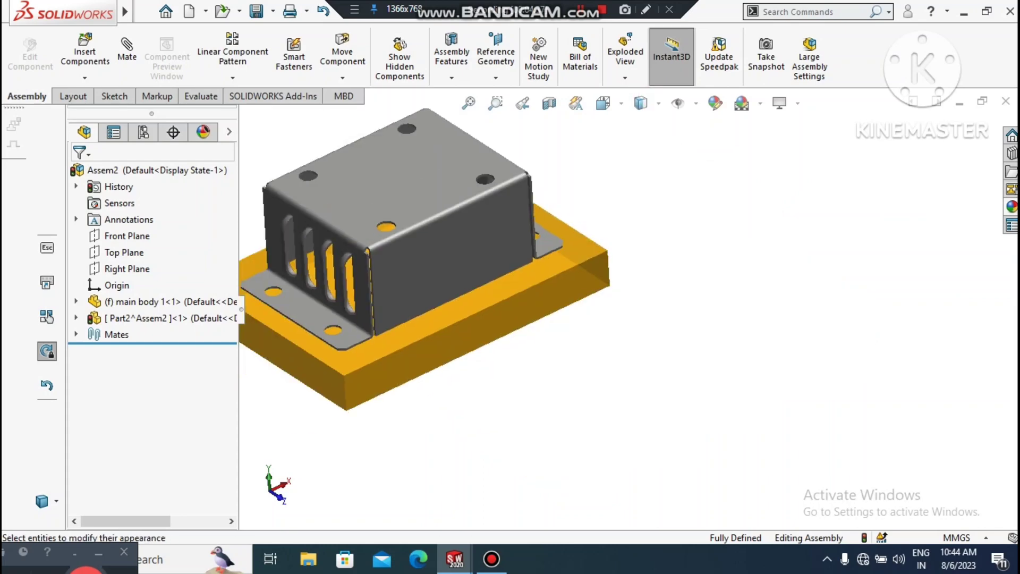
scroll(329, 253, down, 3)
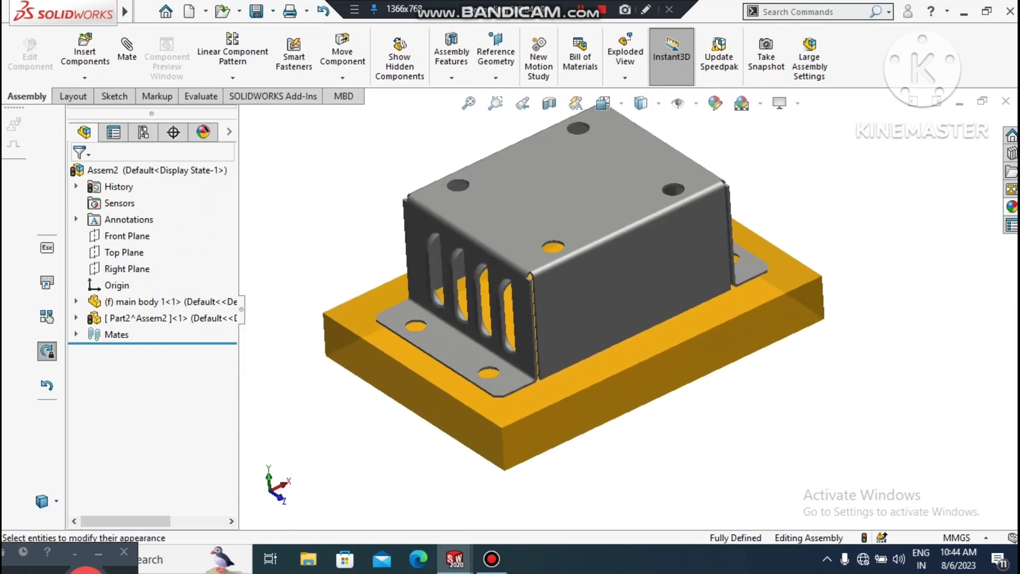
drag(853, 185, 908, 174)
- Try the Ambient Occlusion display effect on the assembly and turn it off again
click(785, 104)
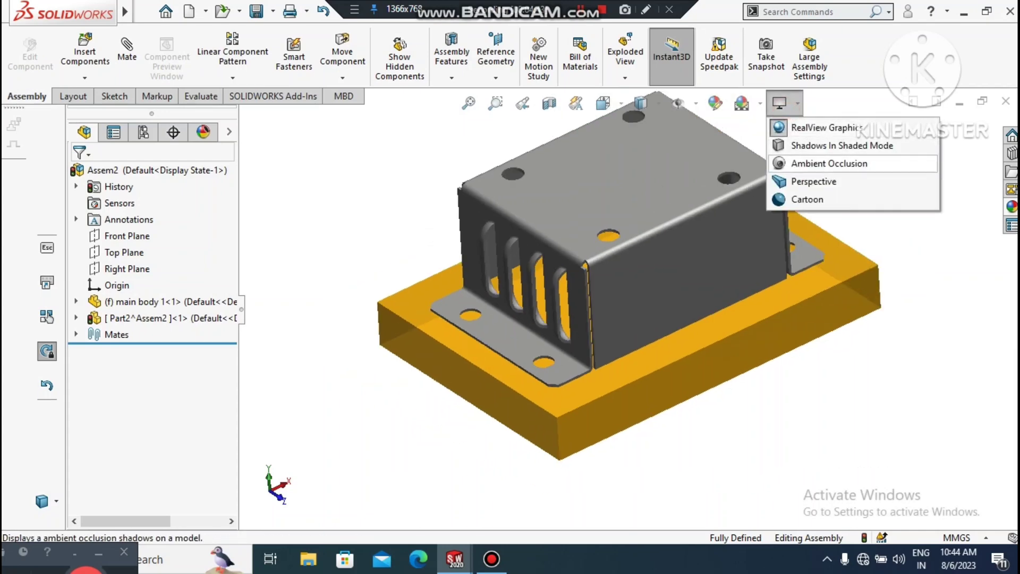
click(828, 163)
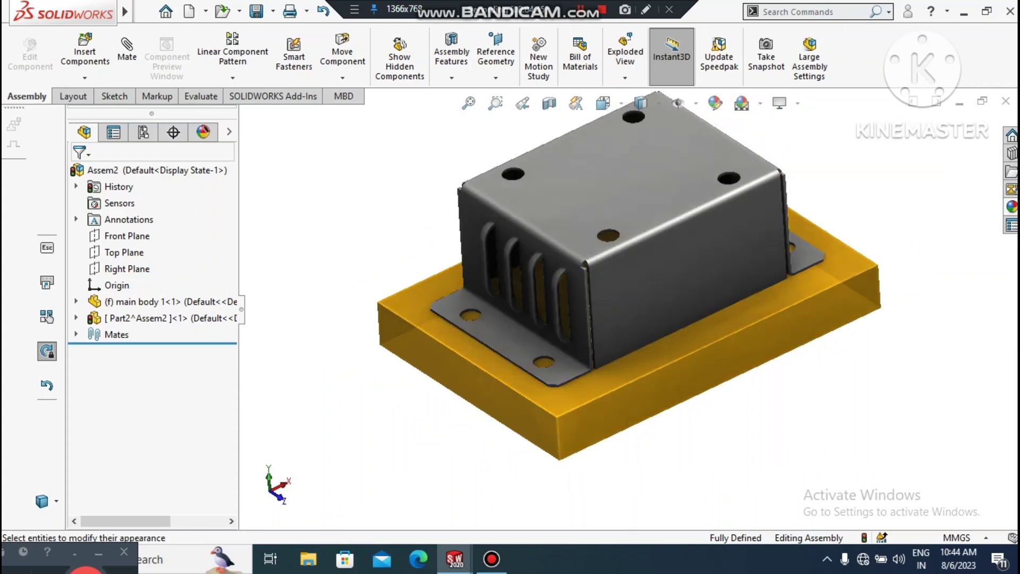
click(785, 105)
click(829, 163)
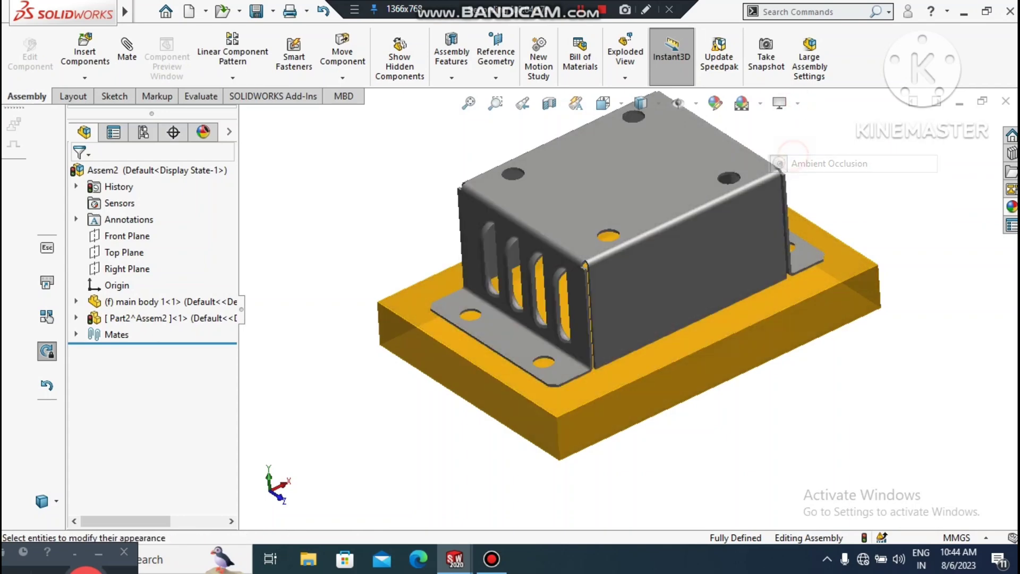
- Add in Toolbox through the Design Library so standard fasteners can be inserted
scroll(630, 192, down, 2)
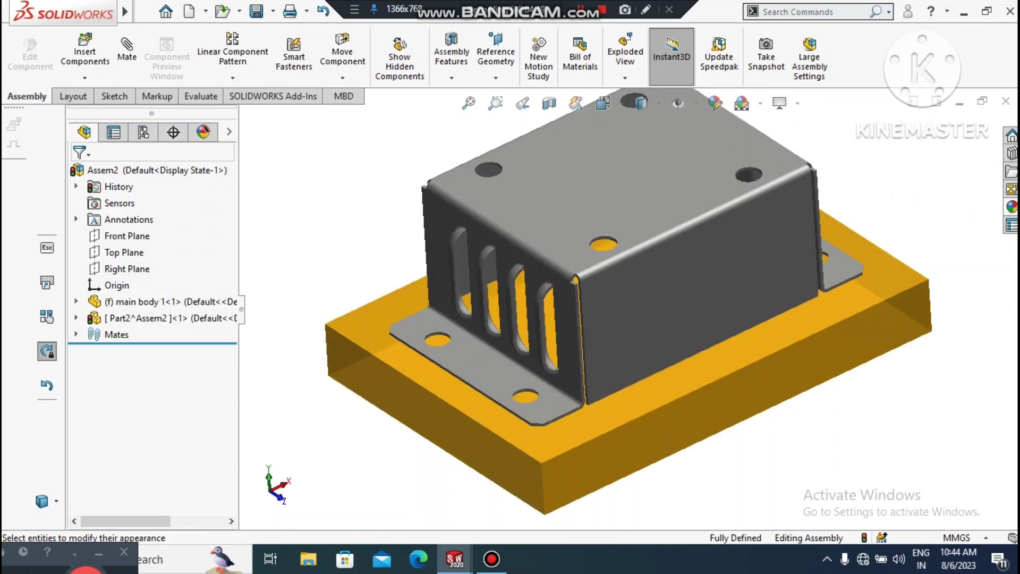
click(1010, 153)
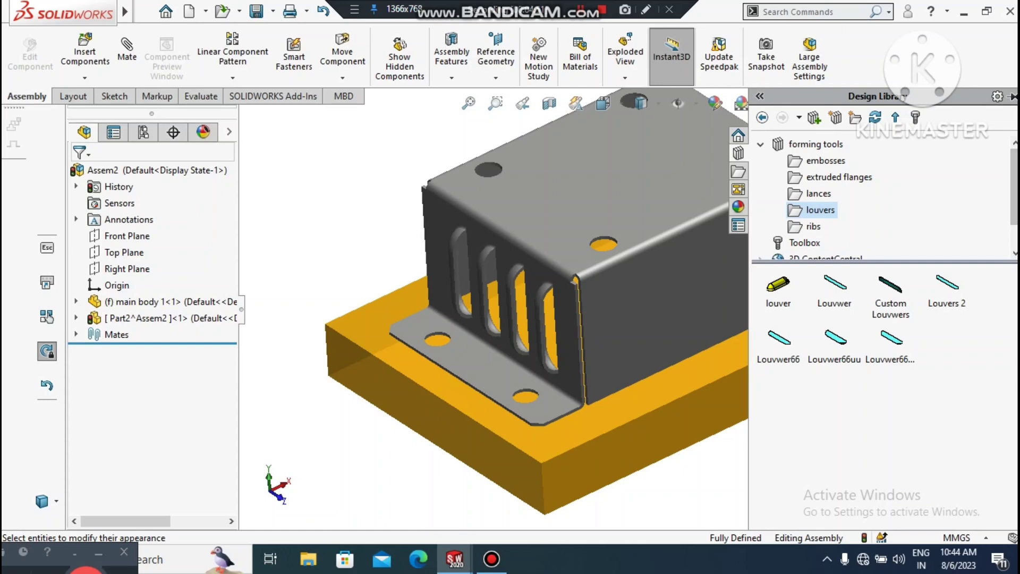
scroll(839, 191, down, 2)
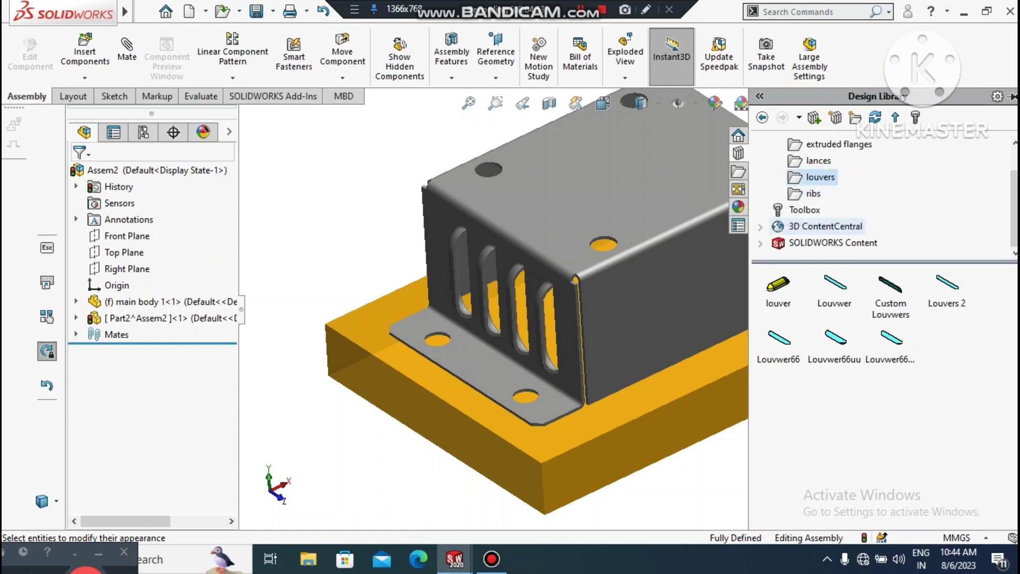
click(811, 210)
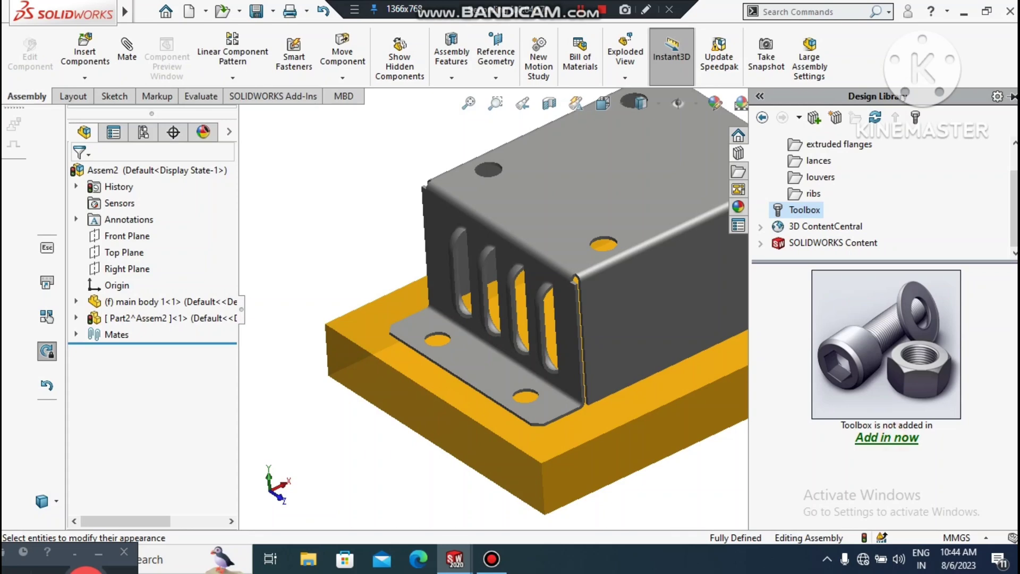
click(886, 437)
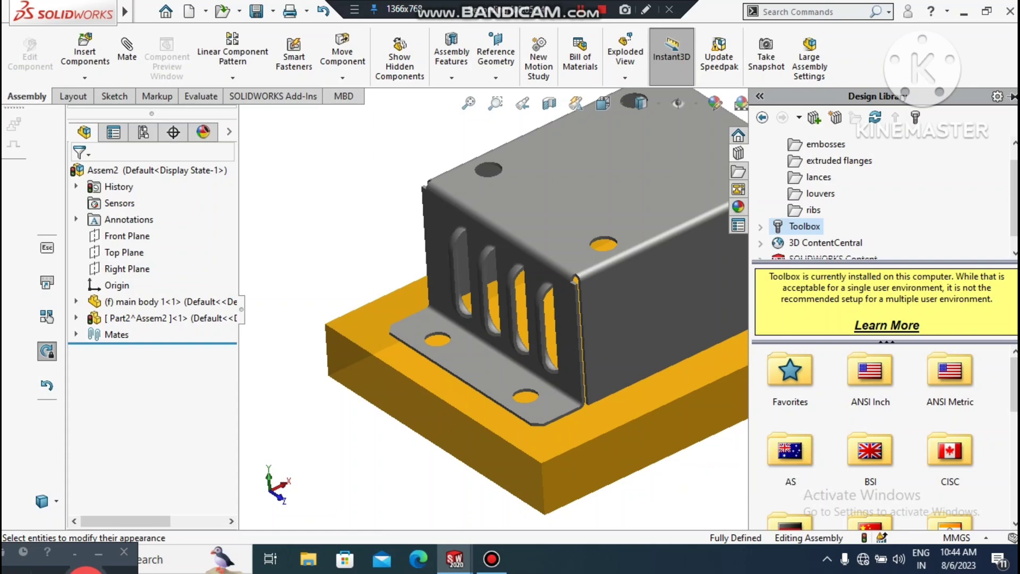
- Insert an ANSI Metric Socket Head Cap Screw from the Toolbox bolts and screws into the front hole of one mounting flange
double_click(948, 370)
double_click(870, 371)
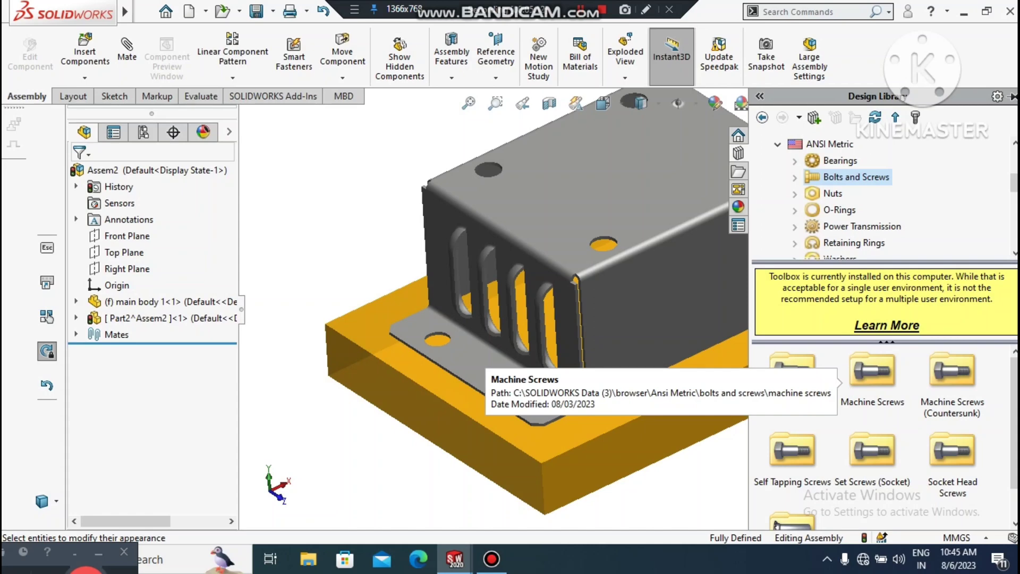
double_click(945, 382)
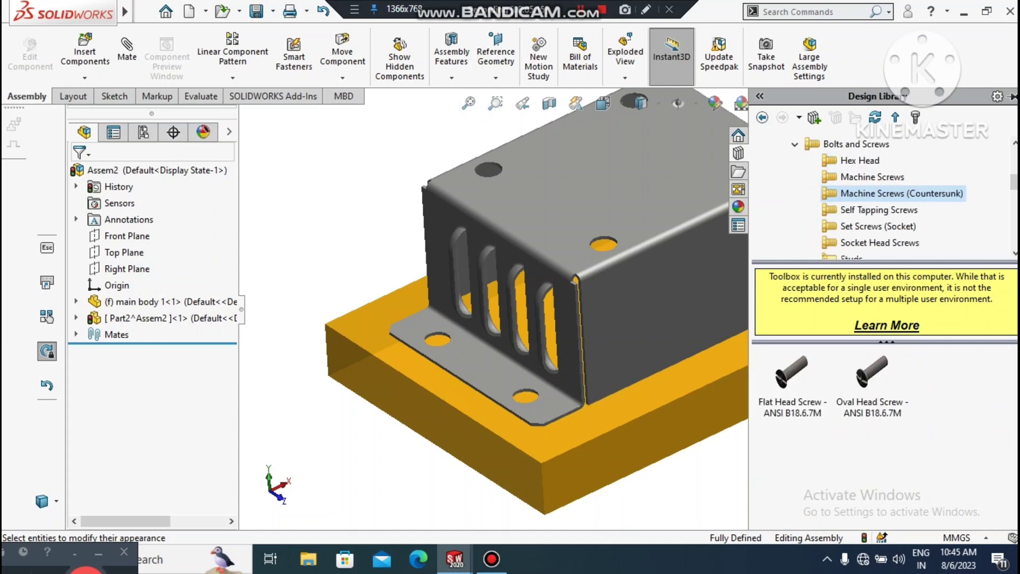
click(762, 117)
double_click(804, 378)
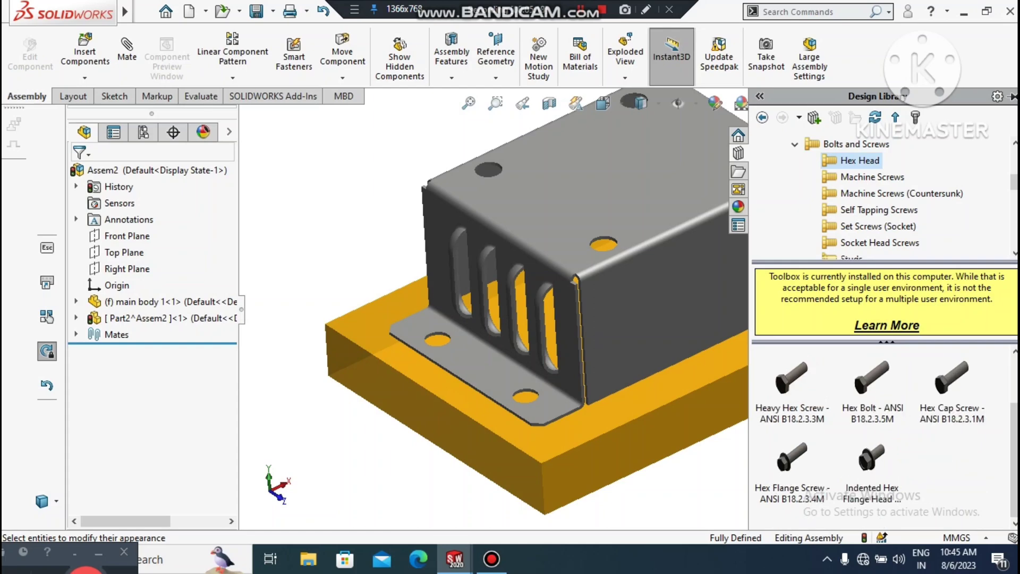
scroll(857, 210, down, 1)
click(858, 193)
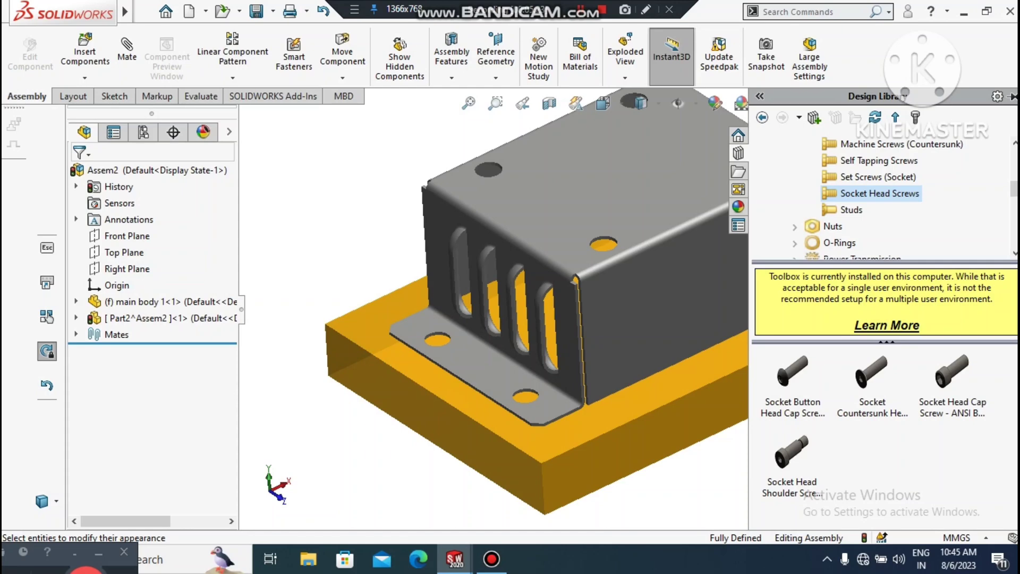
drag(951, 372, 725, 422)
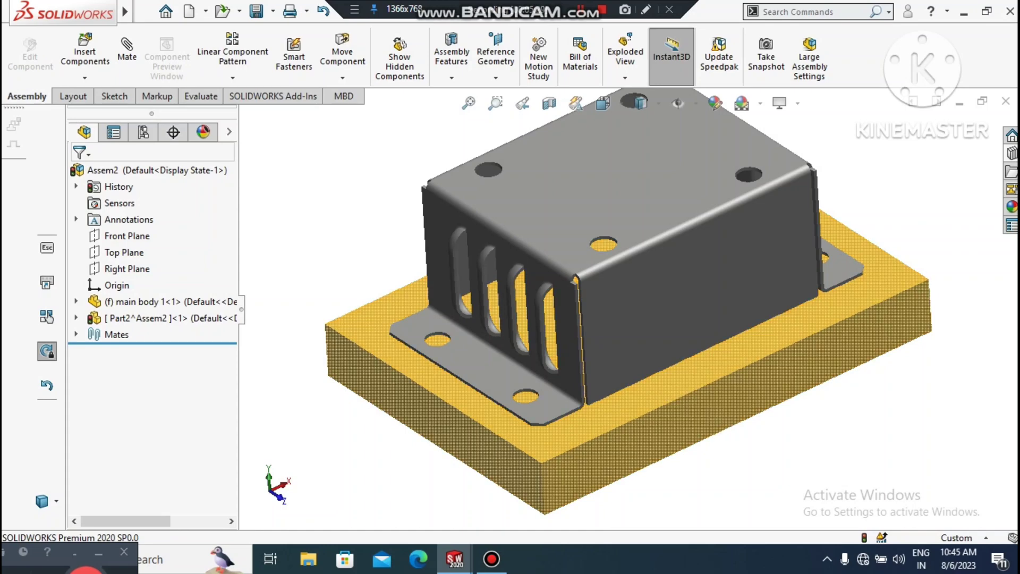
drag(525, 387, 592, 415)
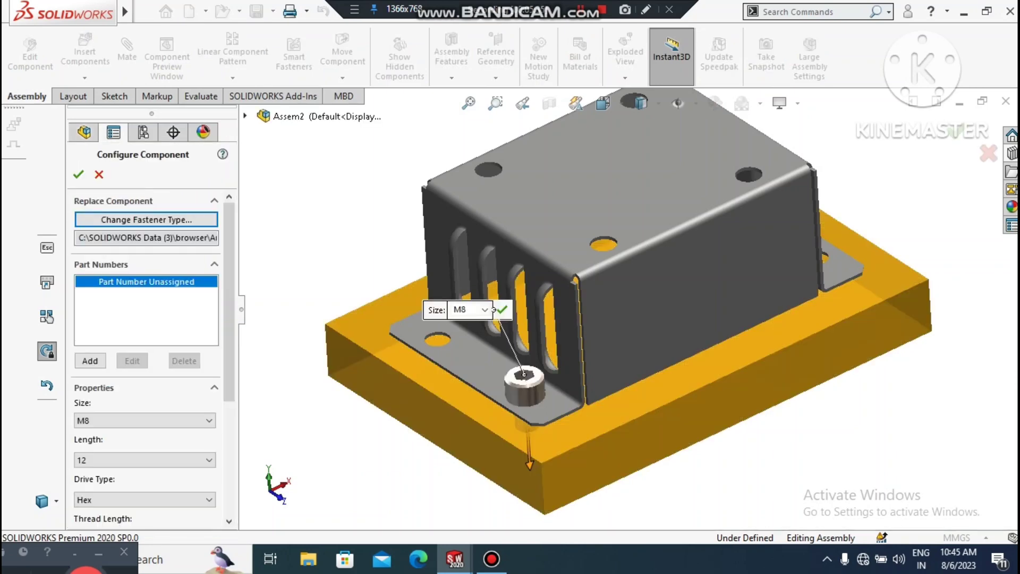
- Configure the M8 hex socket screw with a length of 25 and Schematic thread display
drag(229, 302, 229, 381)
click(91, 402)
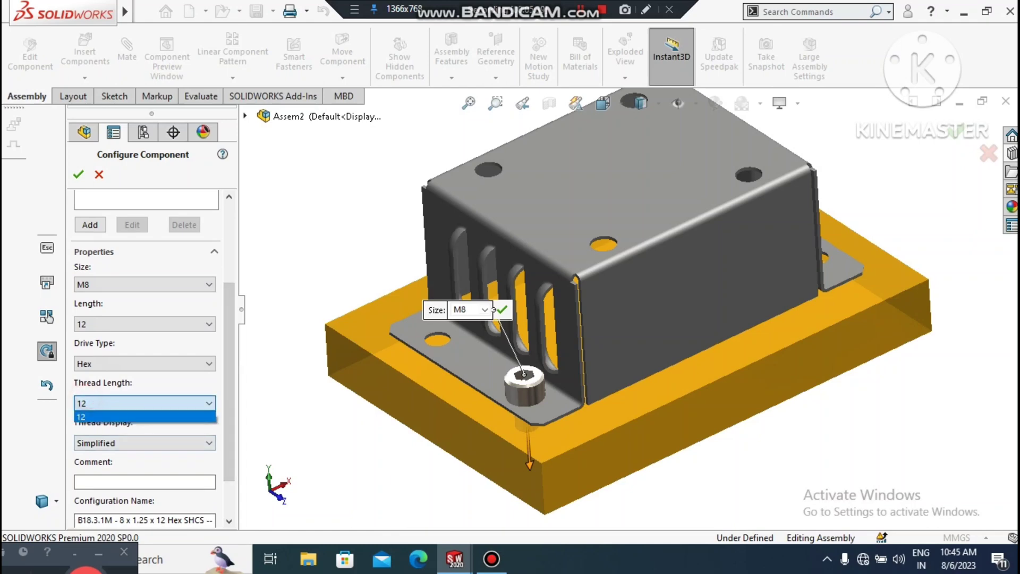
click(90, 402)
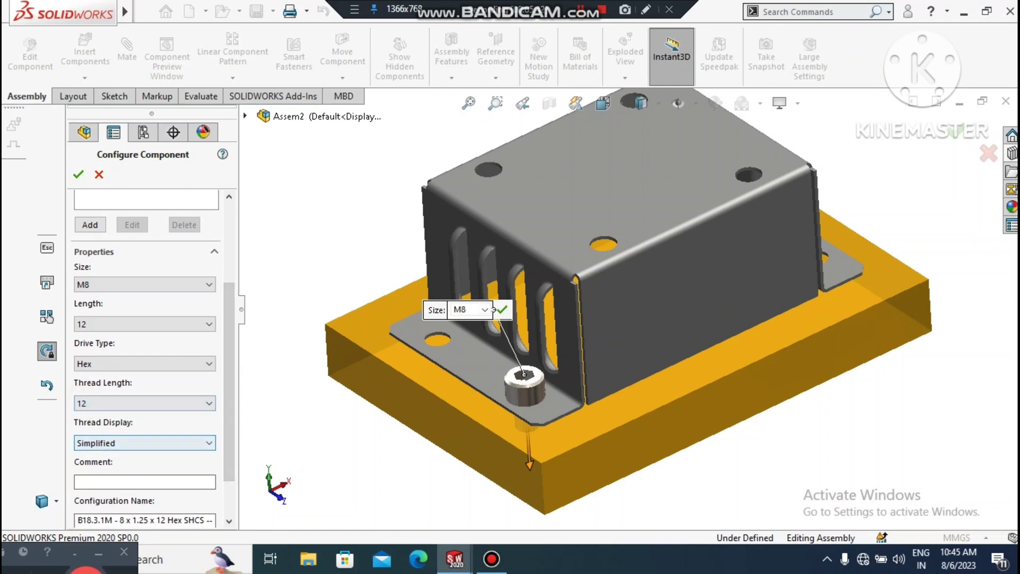
click(110, 322)
click(99, 367)
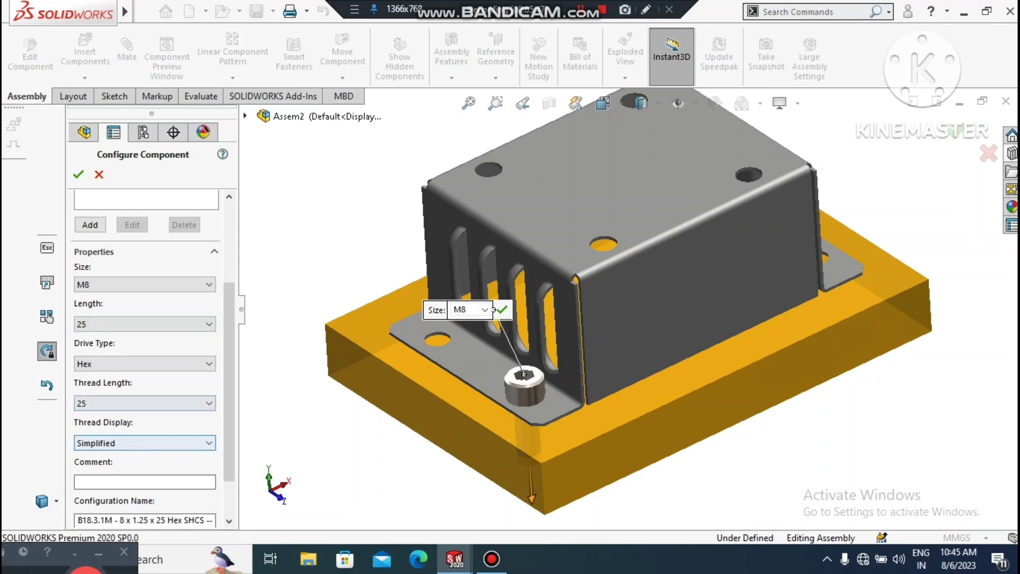
click(95, 443)
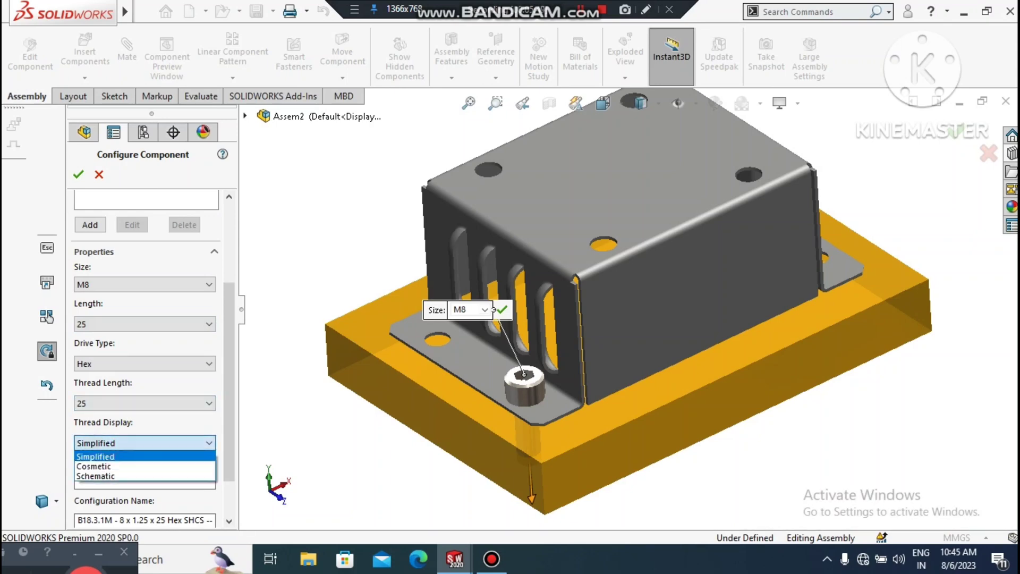
click(94, 476)
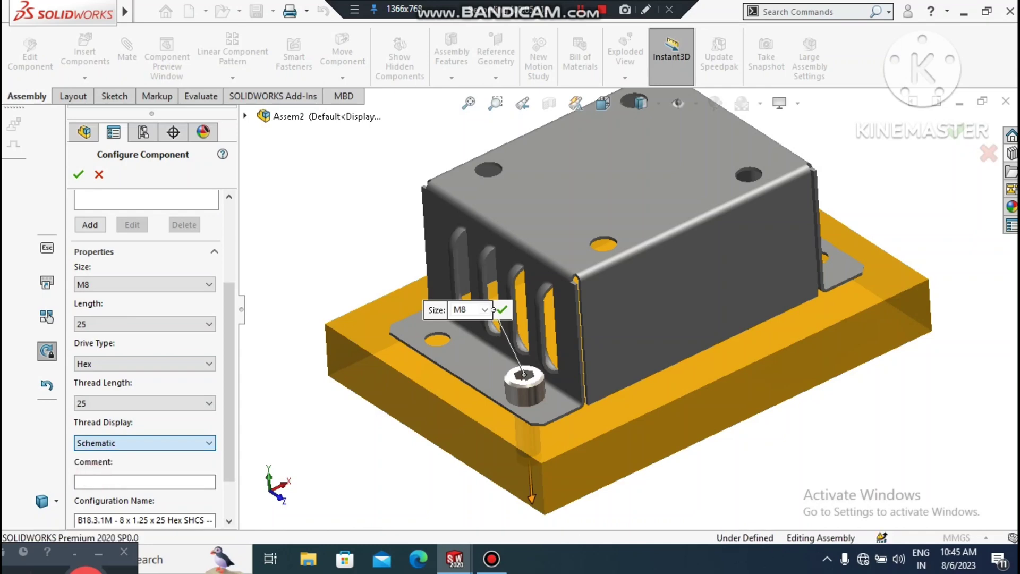
click(78, 174)
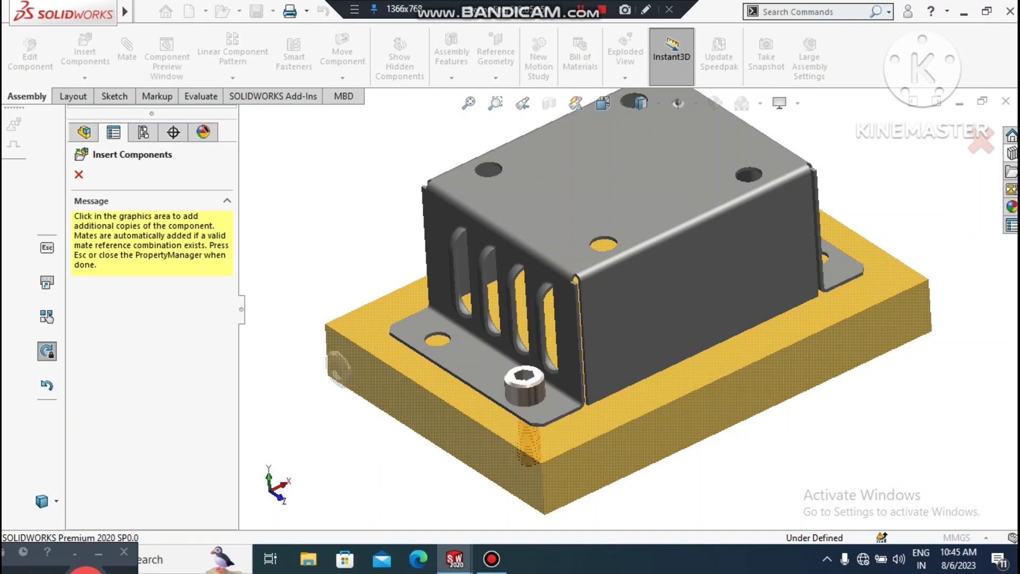
- Place copies of the socket head cap screw in the three remaining flange holes and finish inserting components
click(436, 330)
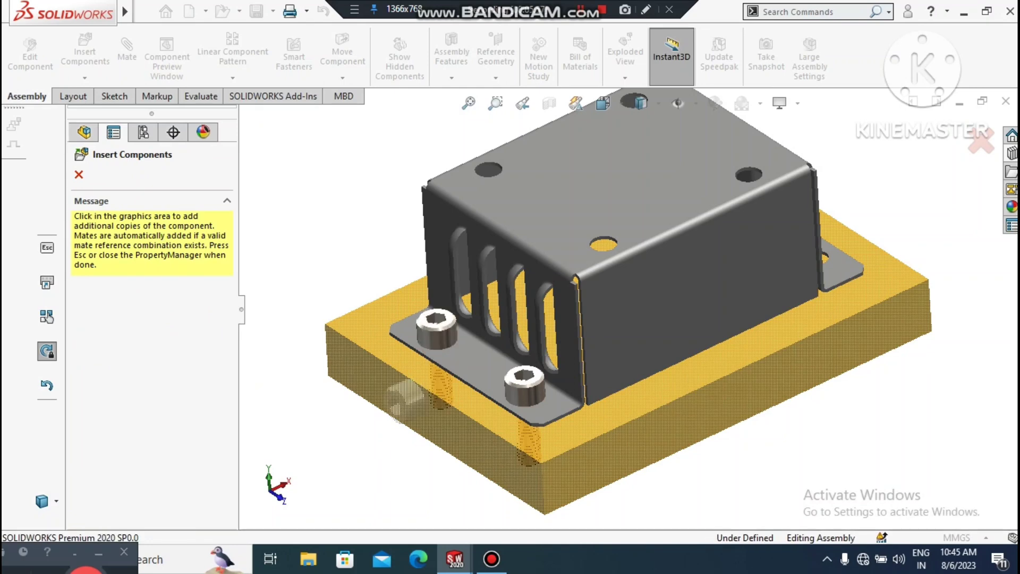
scroll(630, 311, up, 1)
middle_drag(768, 411, 713, 421)
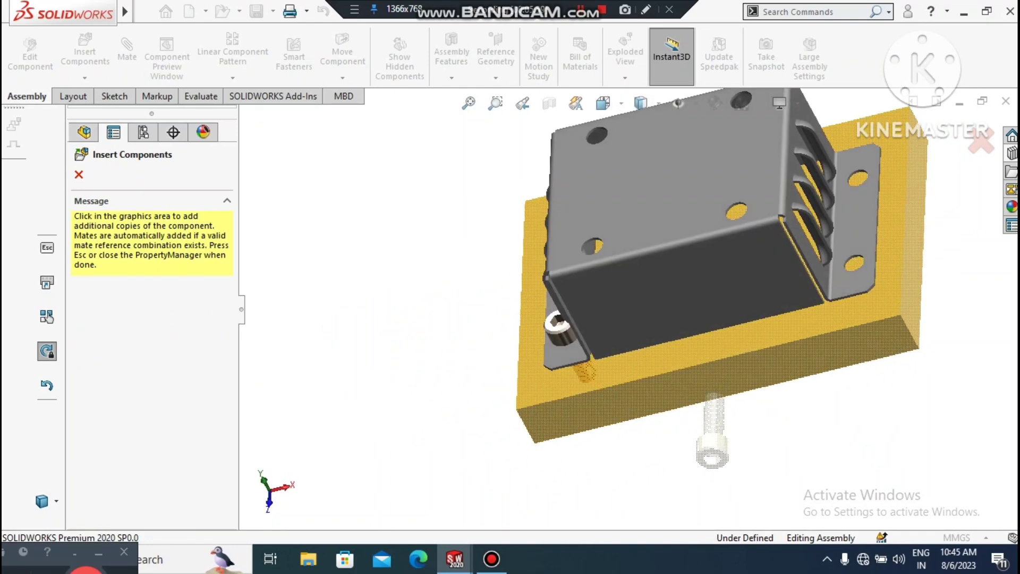
click(852, 266)
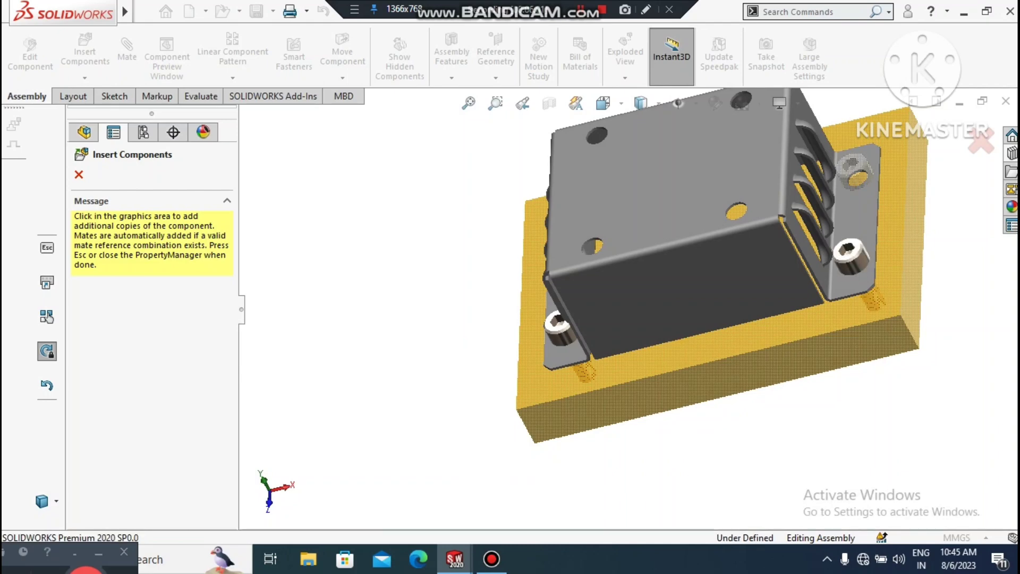
click(854, 175)
scroll(948, 350, up, 2)
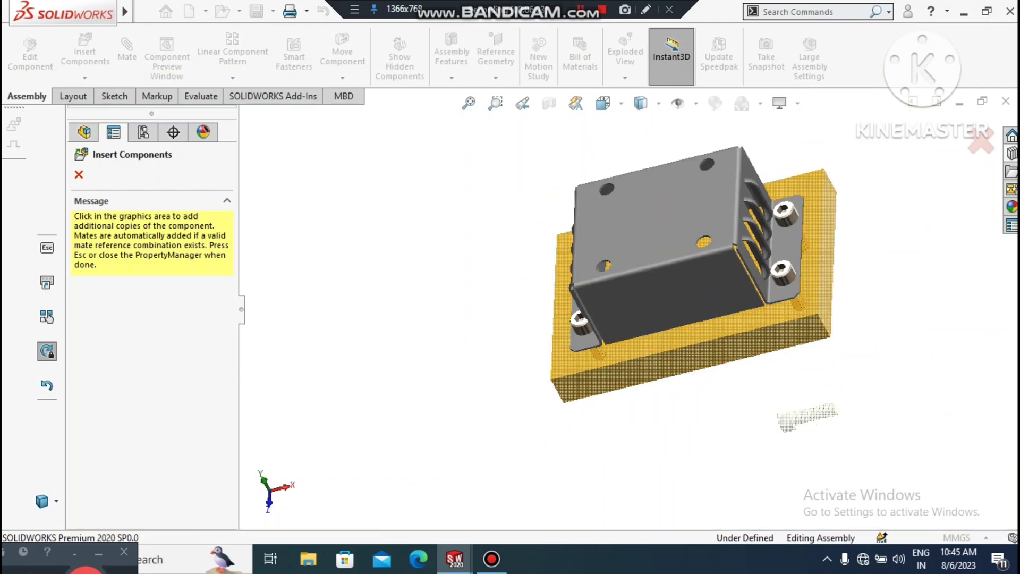
middle_drag(808, 416, 855, 345)
scroll(852, 340, down, 3)
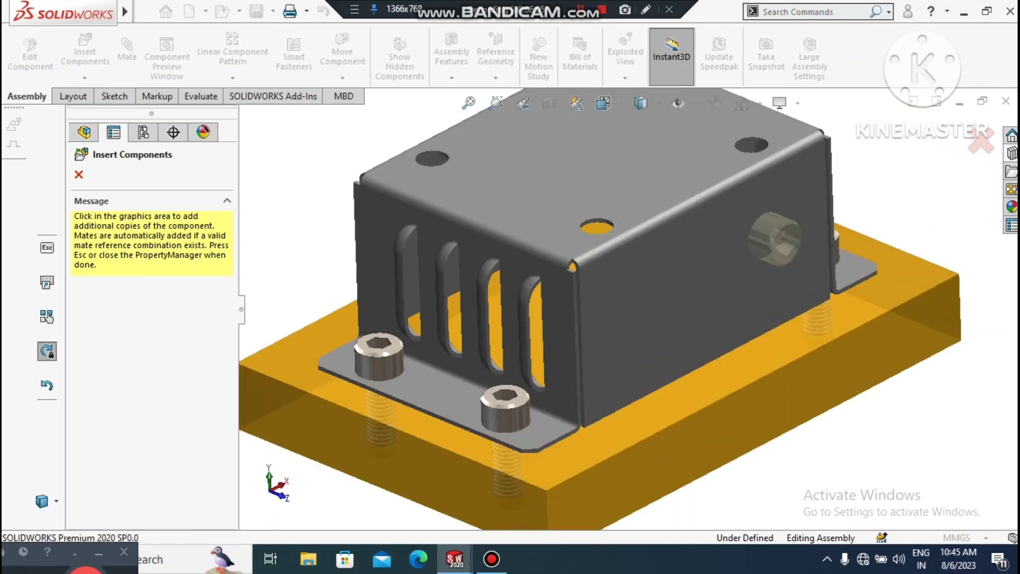
scroll(828, 276, up, 2)
scroll(824, 270, down, 2)
key(Escape)
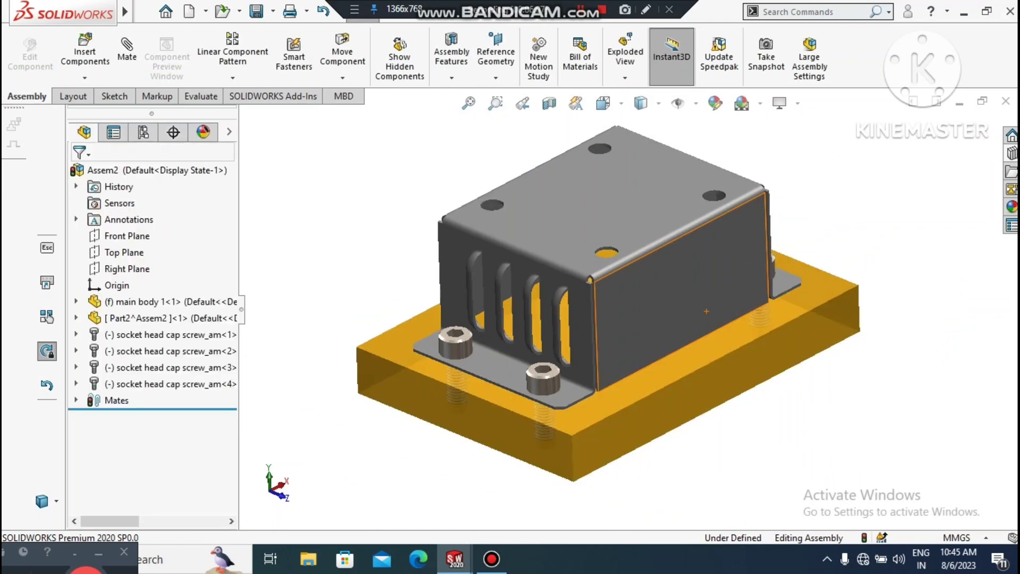
scroll(629, 397, down, 1)
scroll(629, 397, up, 1)
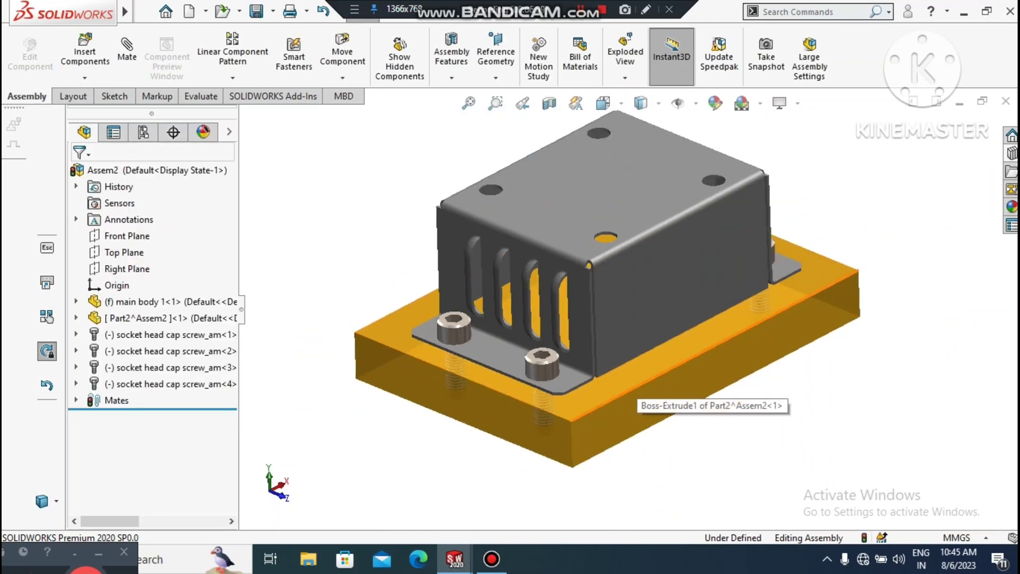
mouse_move(803, 346)
middle_down()
mouse_move(712, 287)
mouse_move(637, 281)
mouse_move(743, 335)
mouse_move(818, 345)
mouse_move(765, 367)
mouse_move(803, 361)
middle_up()
middle_drag(670, 319, 694, 324)
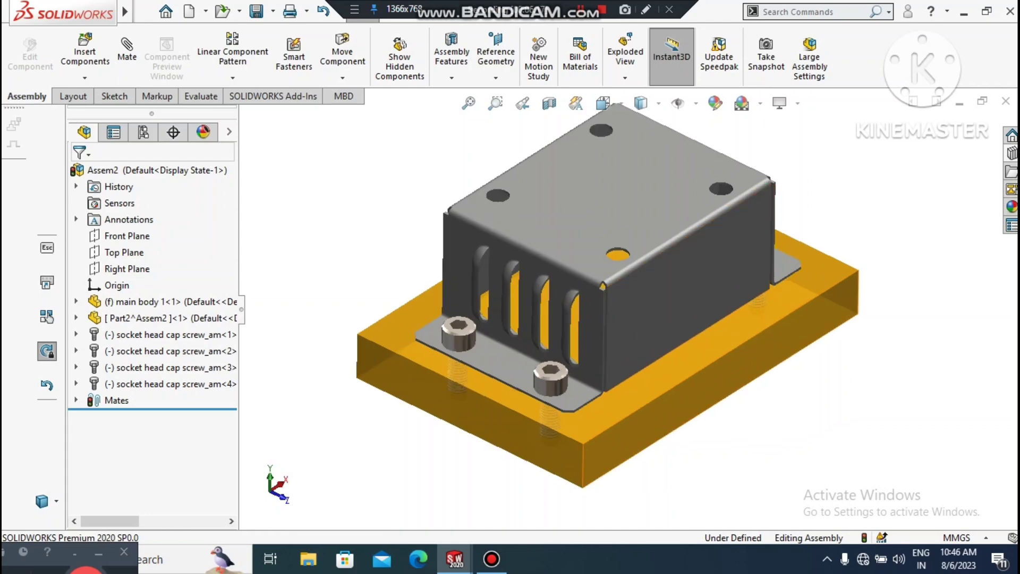
mouse_move(722, 382)
middle_down()
mouse_move(689, 376)
mouse_move(730, 366)
mouse_move(739, 398)
mouse_move(748, 383)
mouse_move(847, 357)
mouse_move(786, 391)
mouse_move(743, 361)
mouse_move(744, 346)
mouse_move(685, 361)
mouse_move(664, 380)
middle_up()
scroll(626, 313, up, 1)
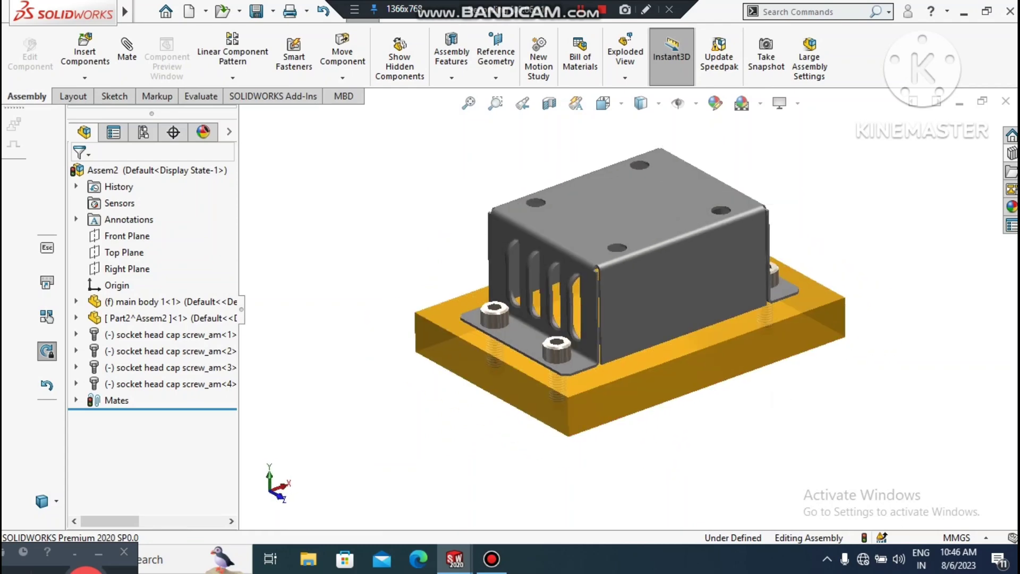
scroll(712, 234, down, 1)
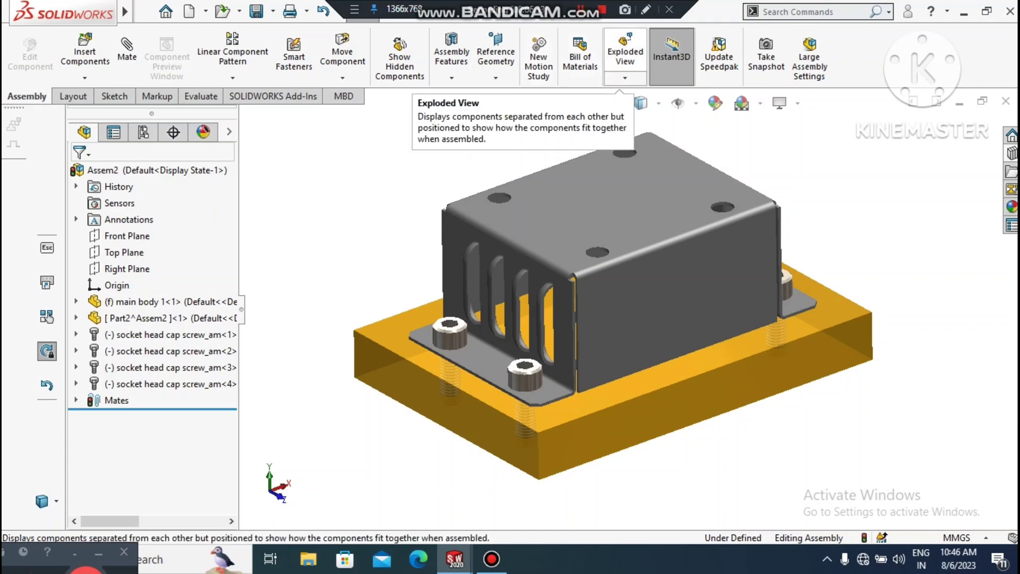
- Start an exploded view and move all four socket head cap screws about 47 mm upward along Y as one explode step
click(625, 53)
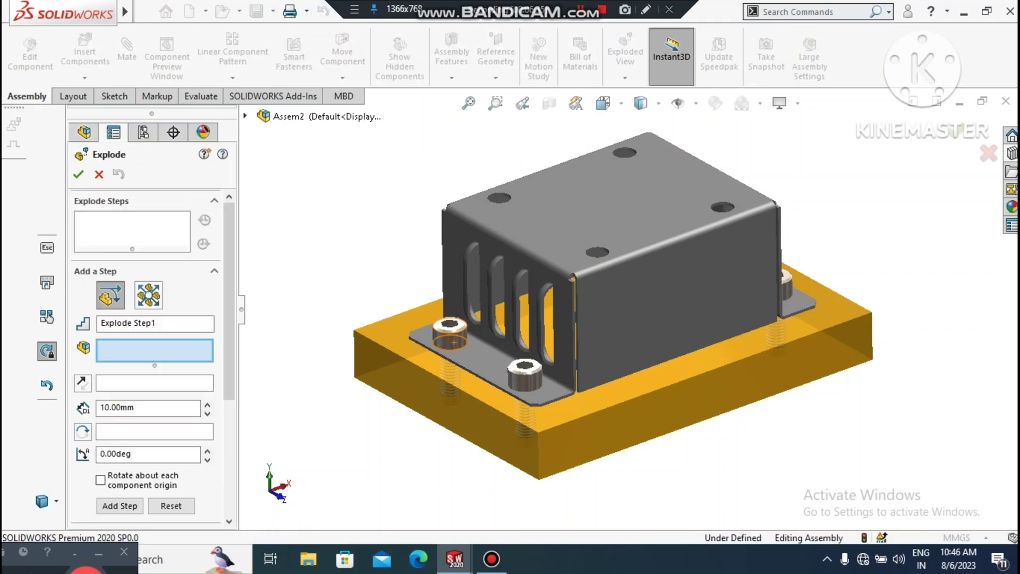
click(451, 336)
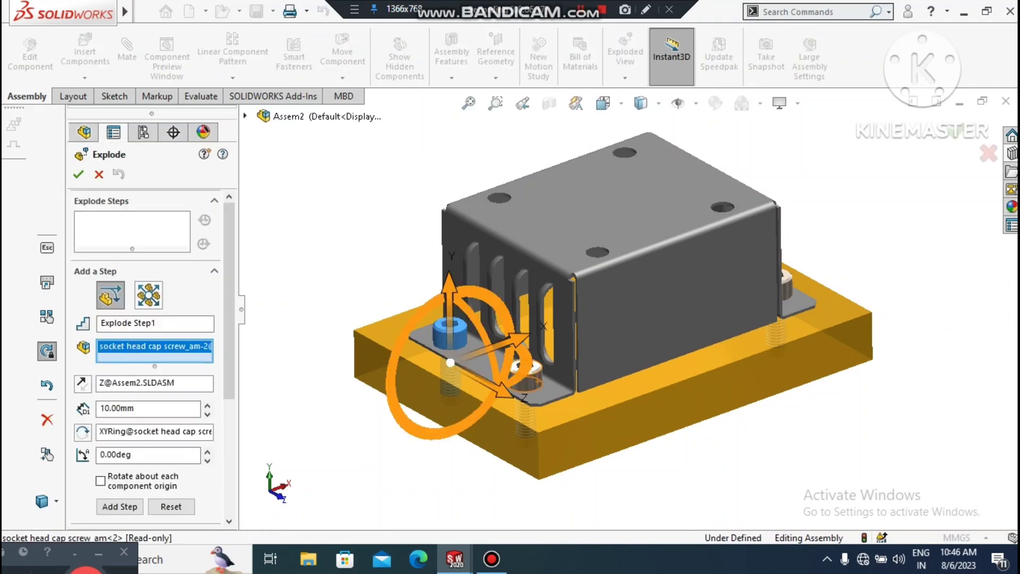
click(537, 381)
middle_drag(744, 446, 574, 436)
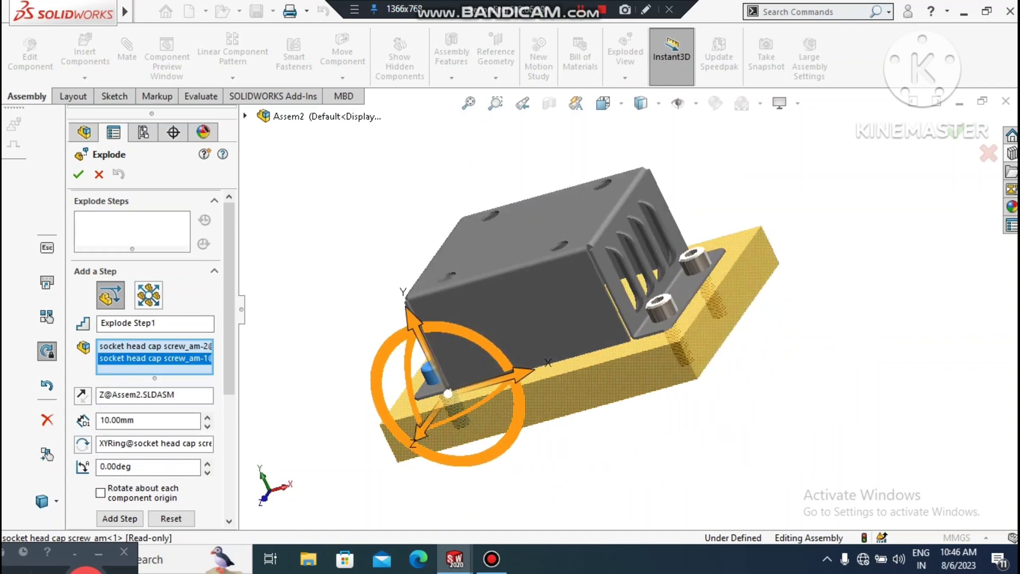
scroll(672, 298, up, 5)
click(629, 316)
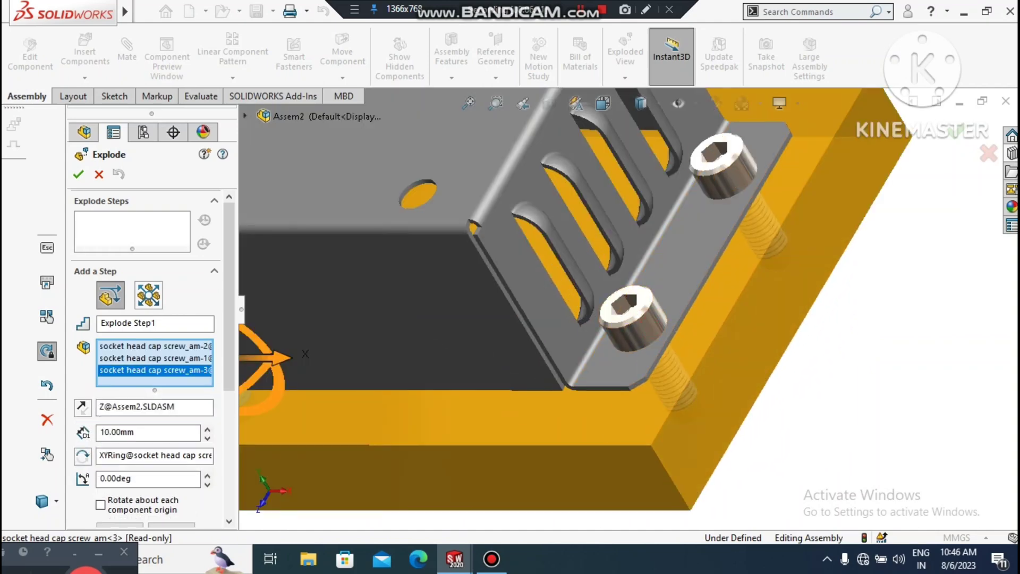
click(723, 165)
scroll(627, 313, down, 5)
middle_drag(630, 314, 751, 300)
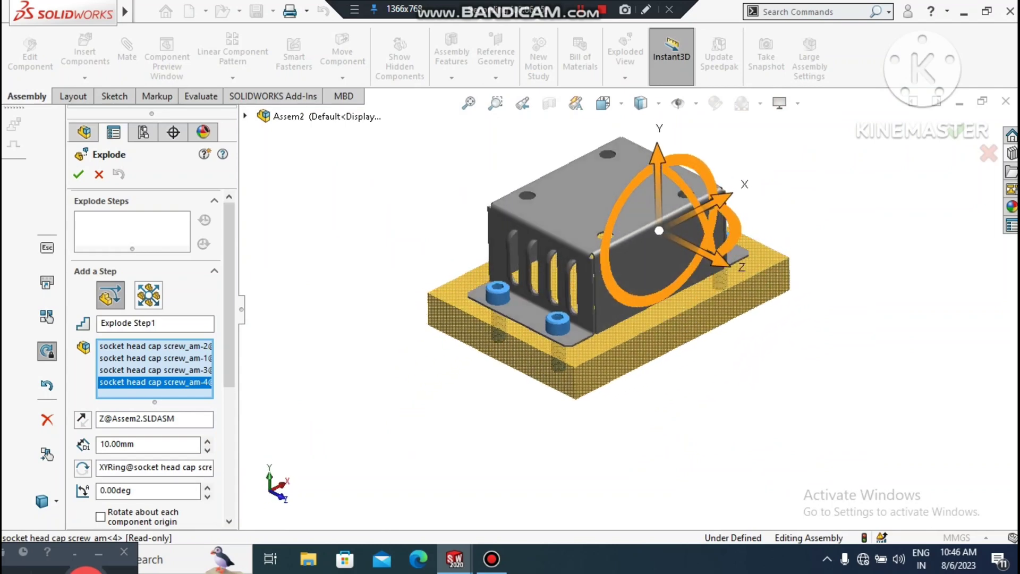
scroll(599, 172, up, 3)
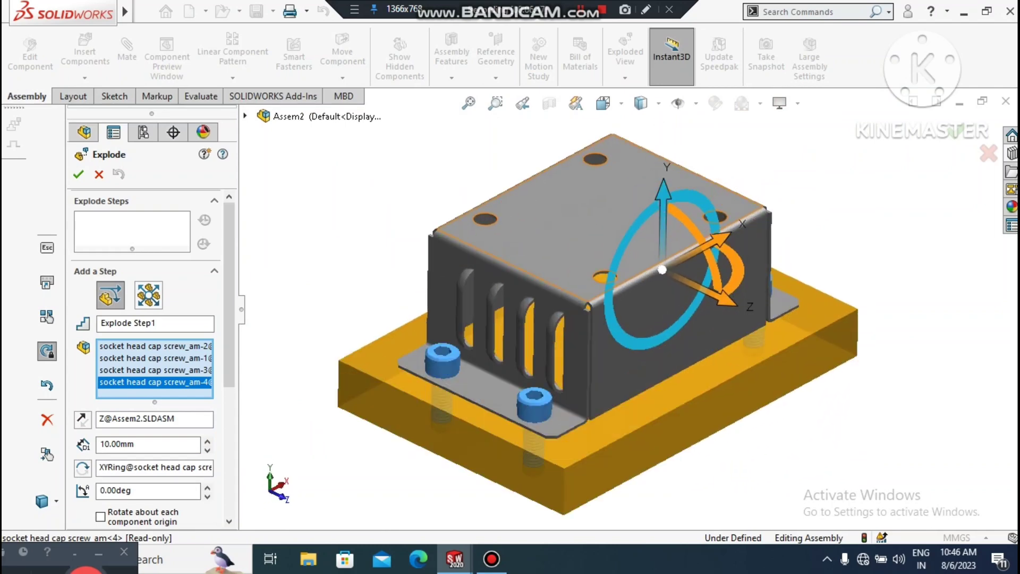
drag(663, 201, 665, 96)
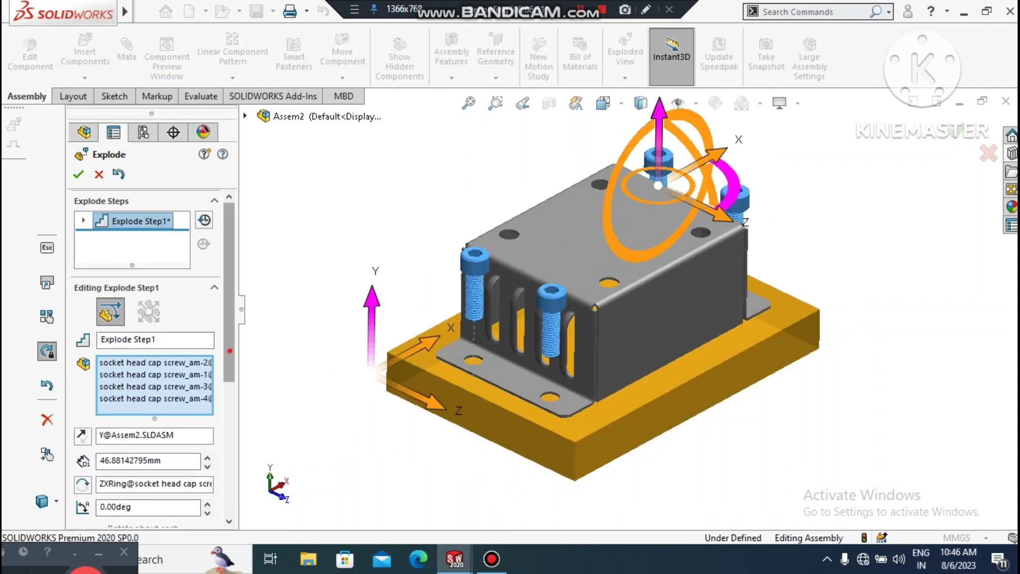
drag(230, 350, 229, 426)
click(124, 416)
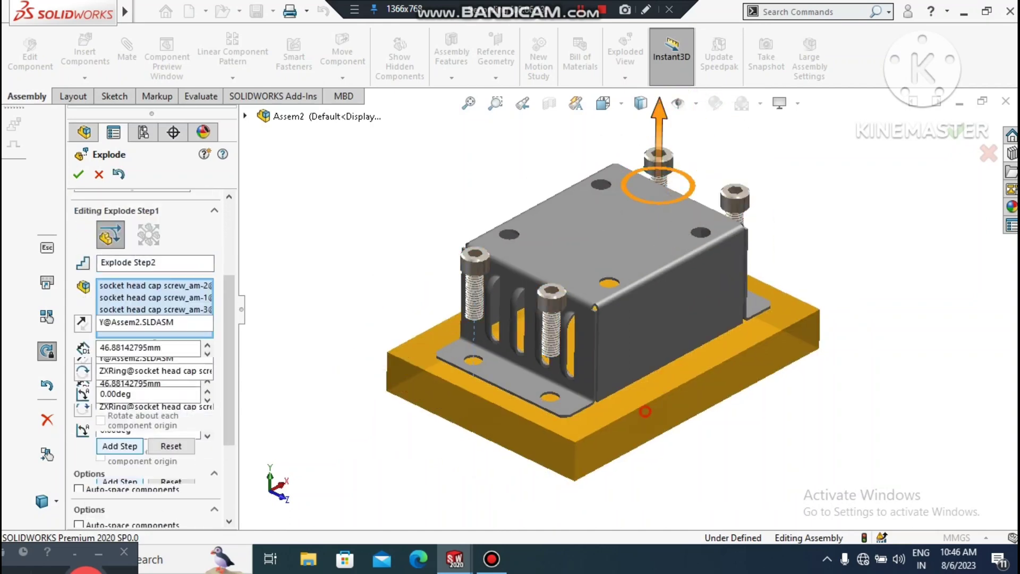
- Add an explode step lowering the base block about 16 mm along Y and accept the exploded view
click(644, 411)
drag(604, 275, 604, 307)
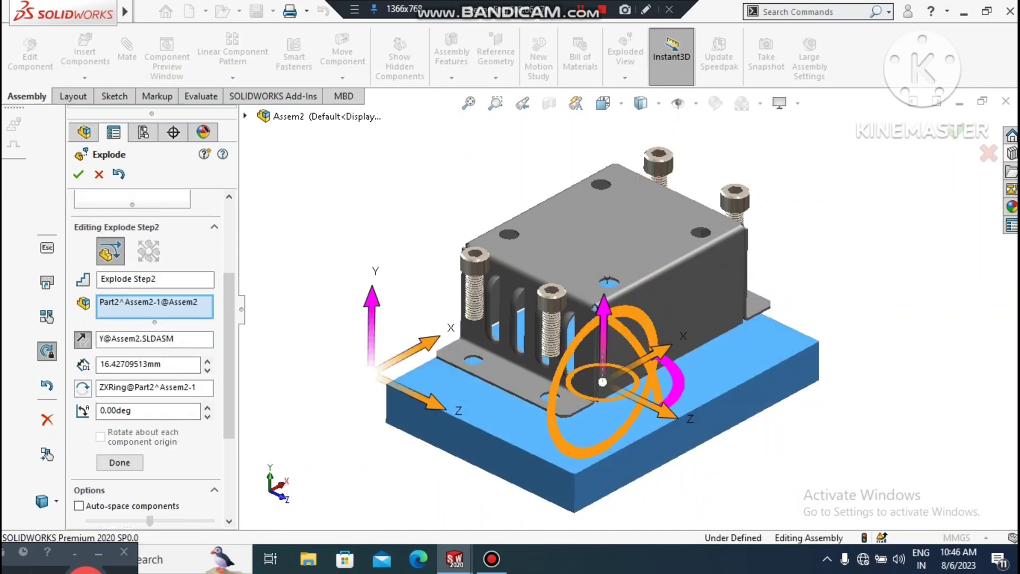
click(78, 174)
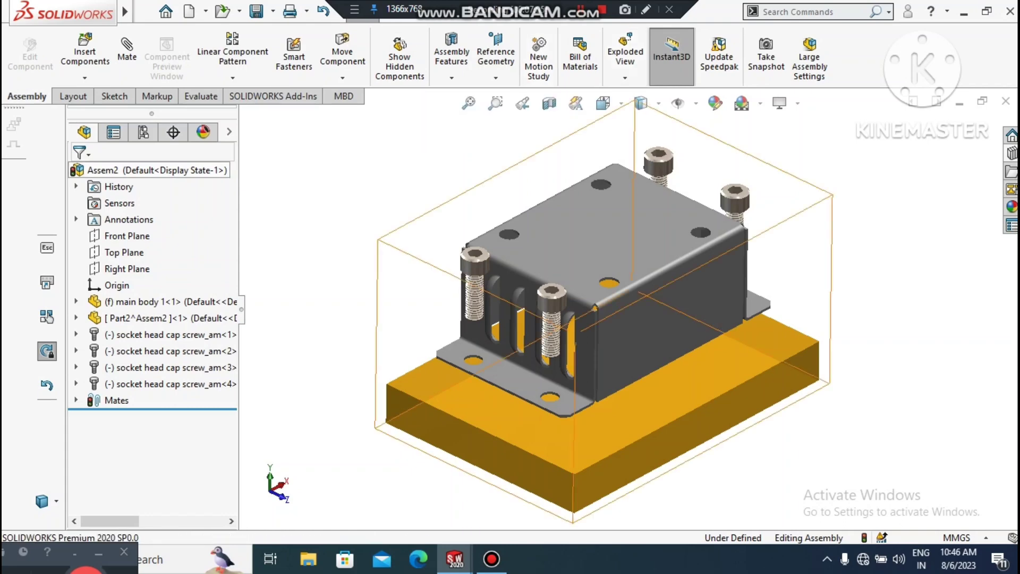
- Open Motion Study 1 and create a Rotate model animation lasting 10 seconds with a start time of 0 with the Animation Wizard
click(56, 504)
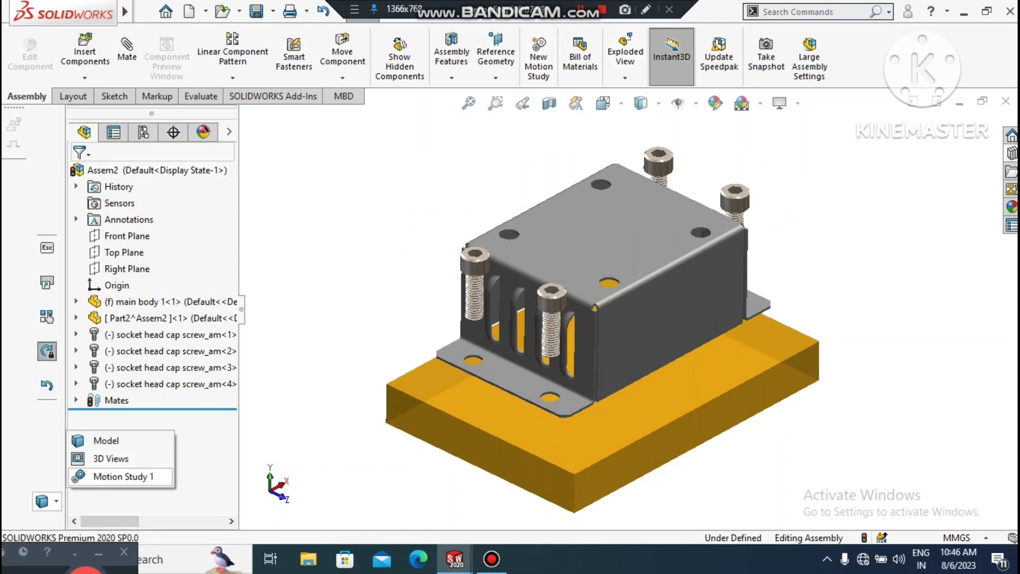
click(123, 476)
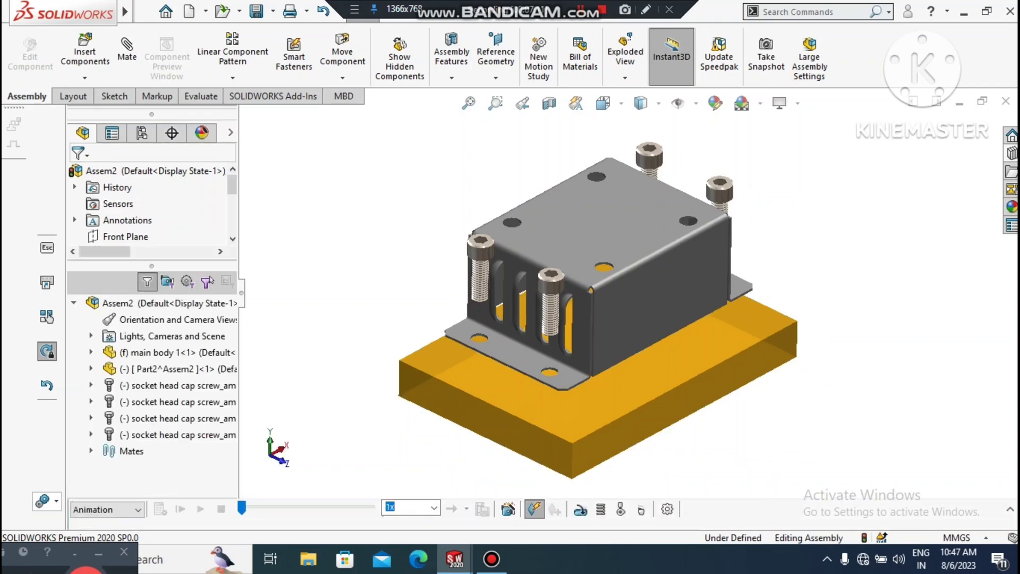
click(507, 509)
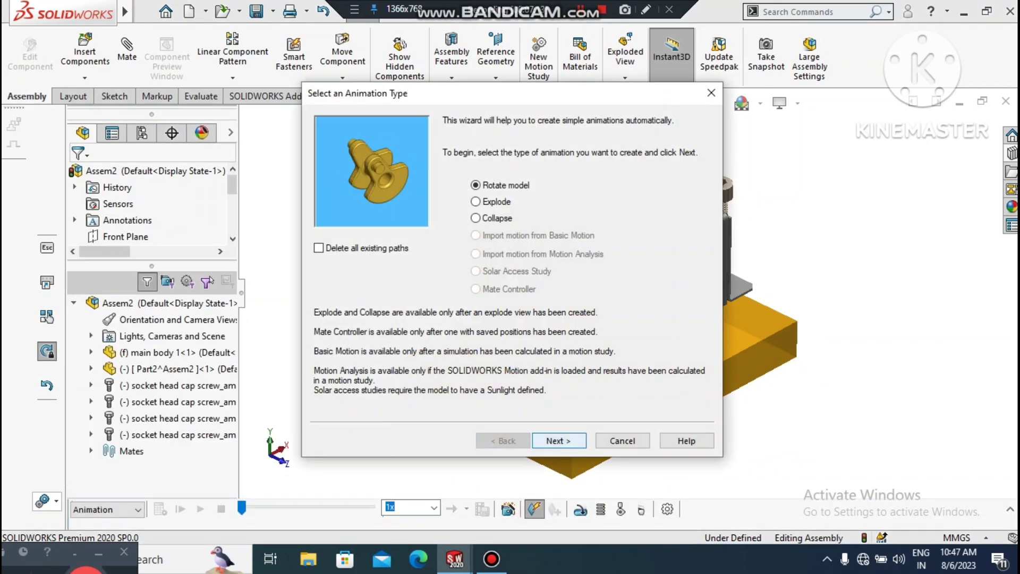
click(558, 440)
click(559, 441)
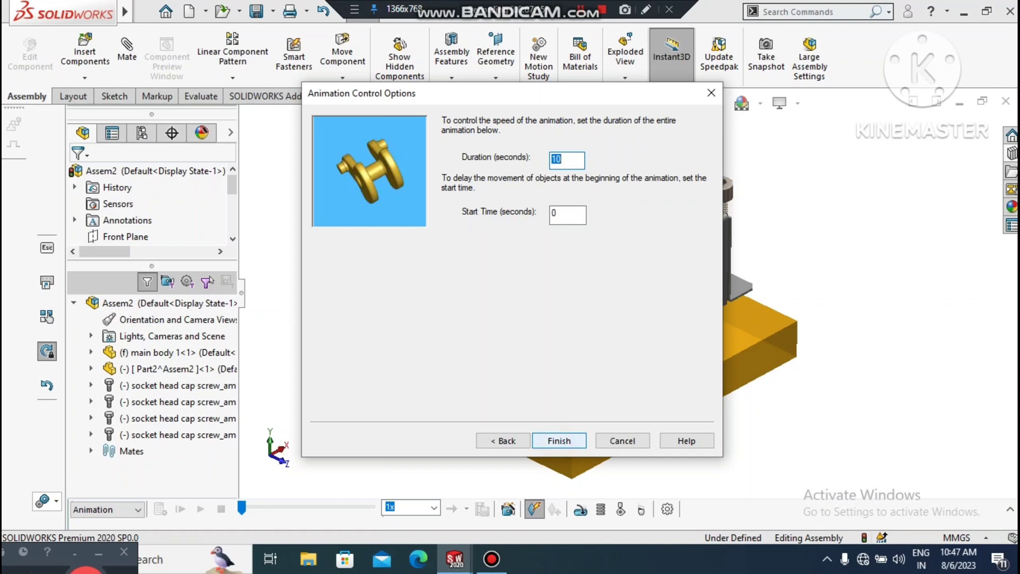
click(558, 440)
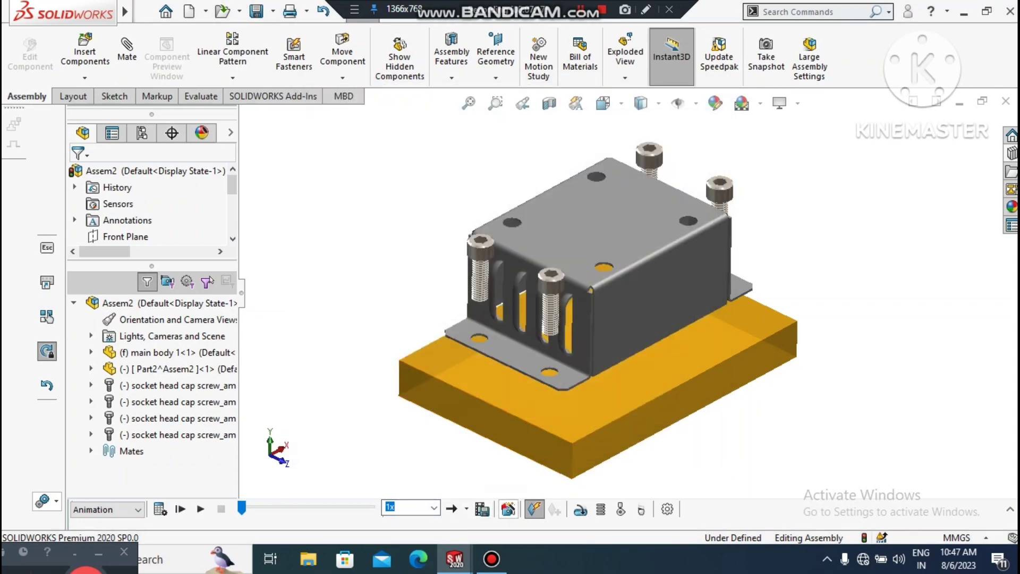
- Add an Explode animation with a duration of 5 seconds and a start time of 10 seconds
click(508, 509)
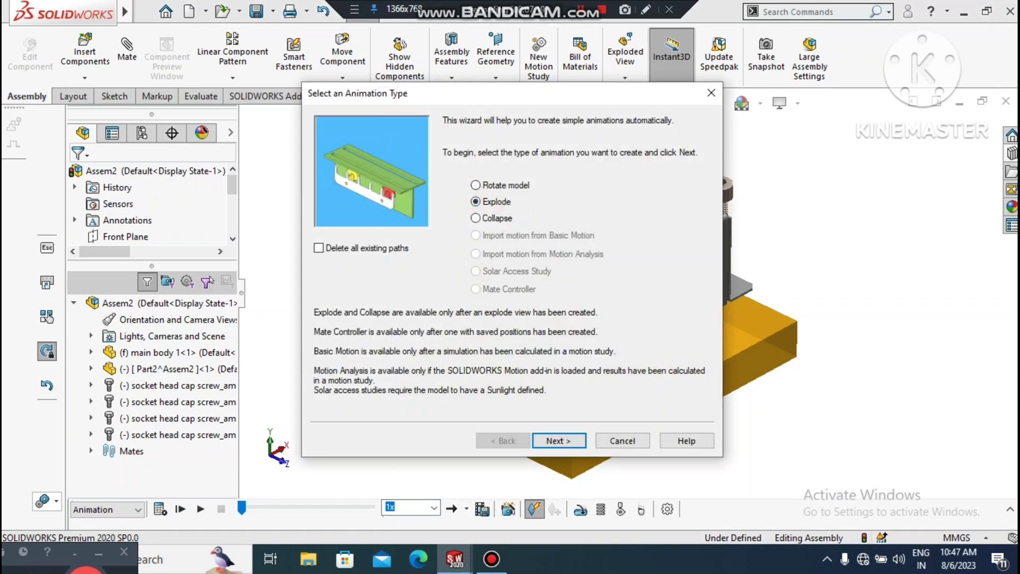
key(Return)
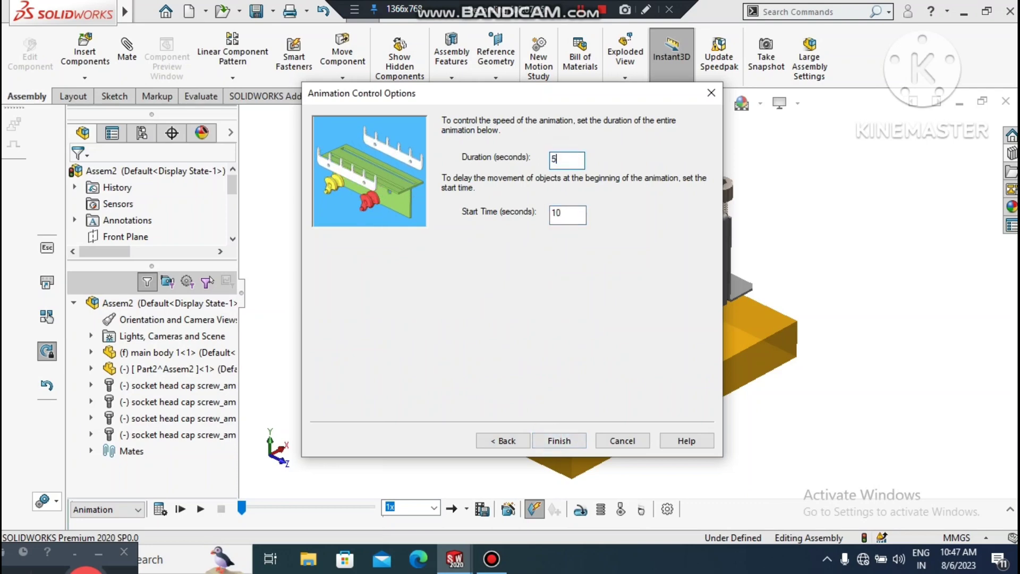
key(Return)
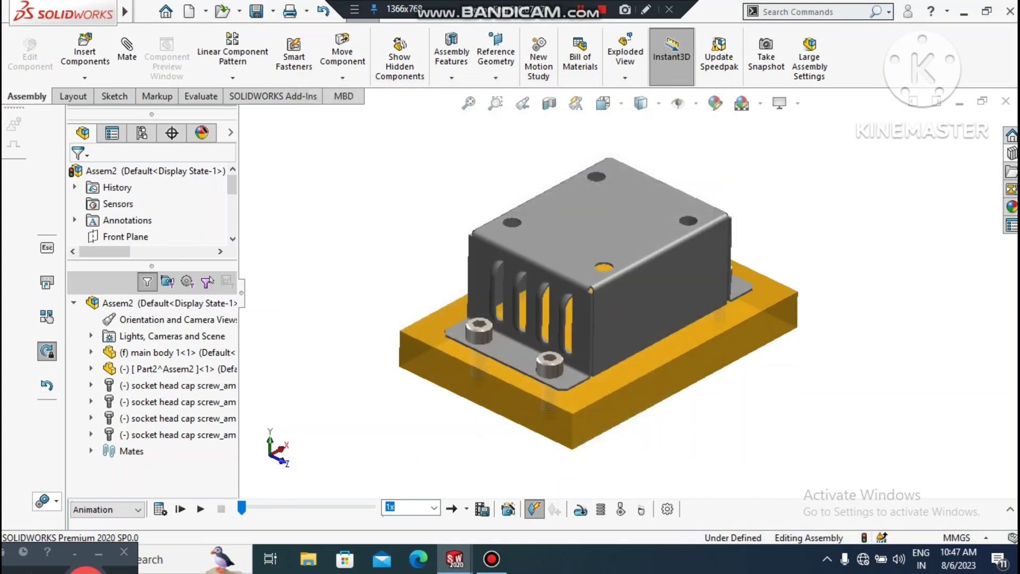
- Add a Collapse animation to the motion study with a start time of 15 seconds
click(508, 511)
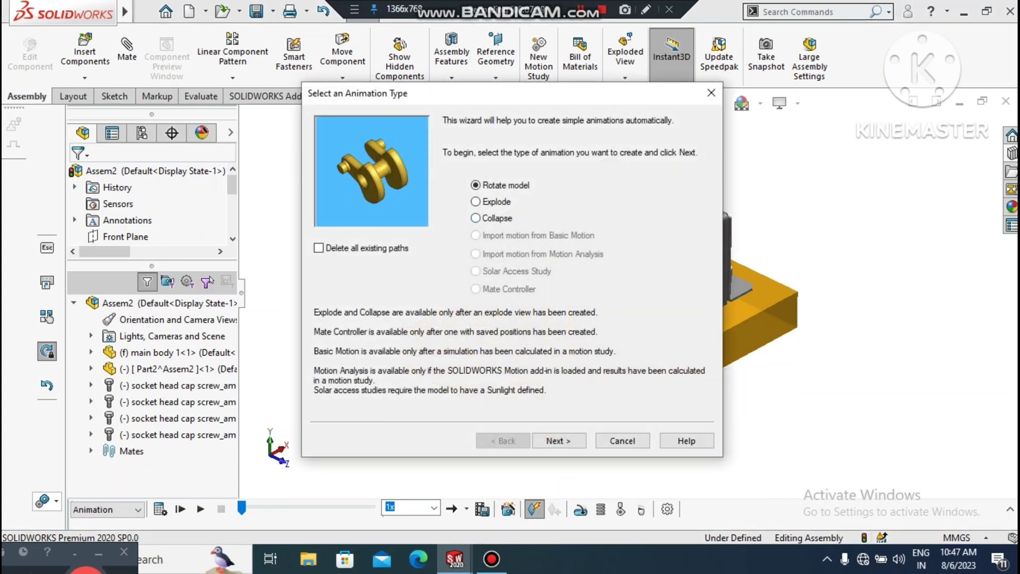
click(477, 218)
click(558, 441)
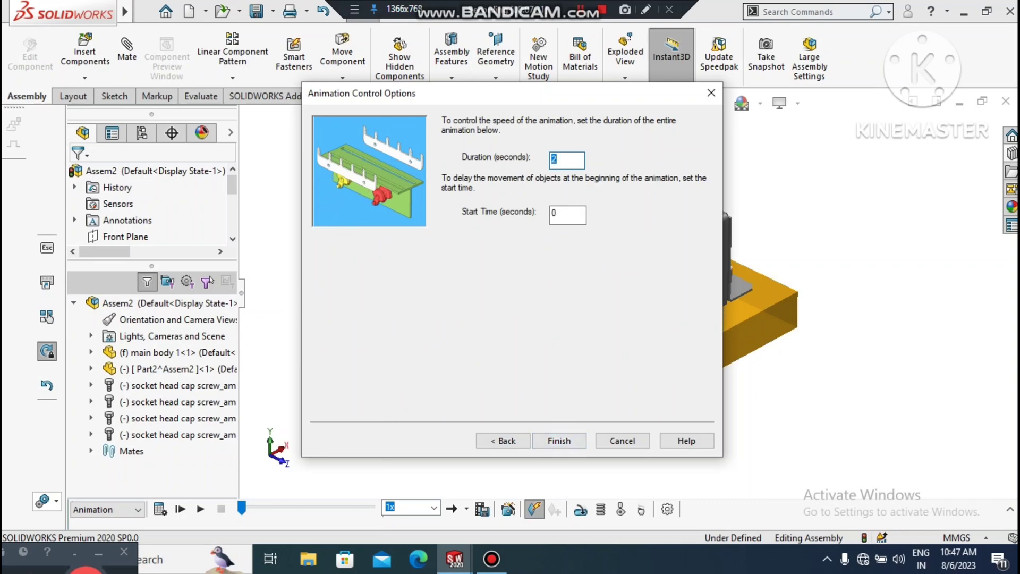
click(565, 214)
text(1)
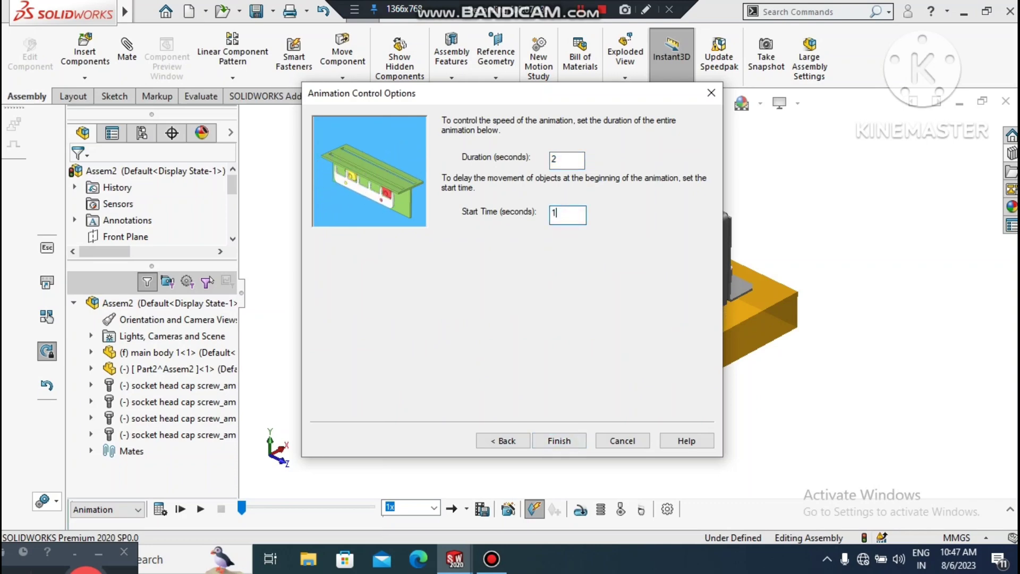
text(5)
double_click(572, 158)
click(561, 439)
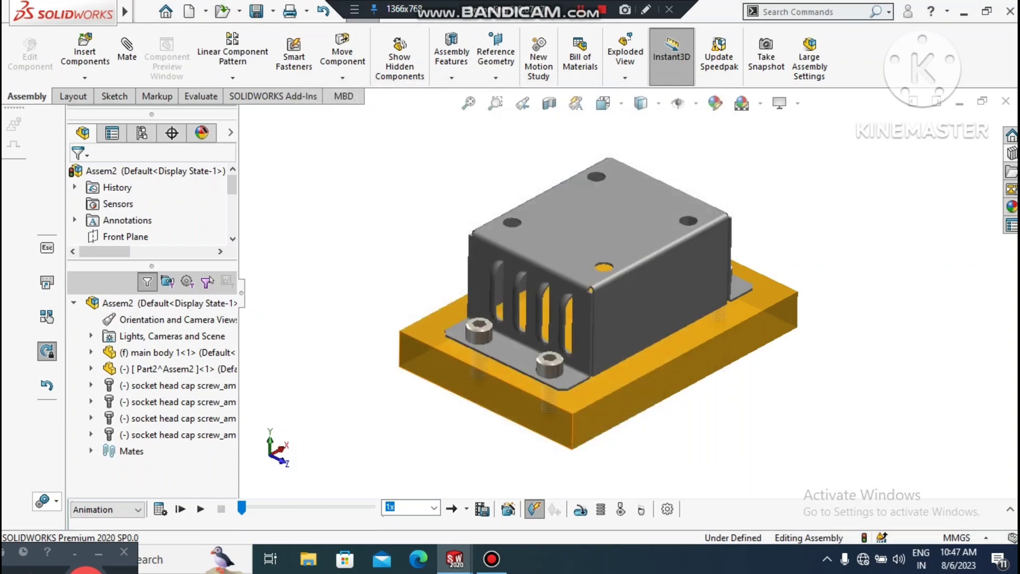
- Play the motion study animation from the start and view the assembly from the side
scroll(578, 453, down, 1)
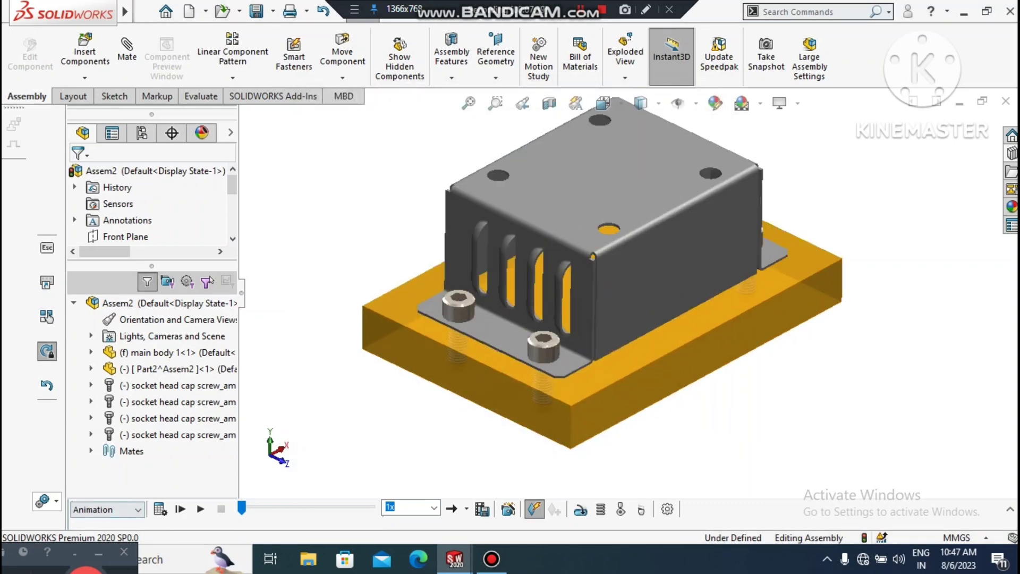
click(180, 508)
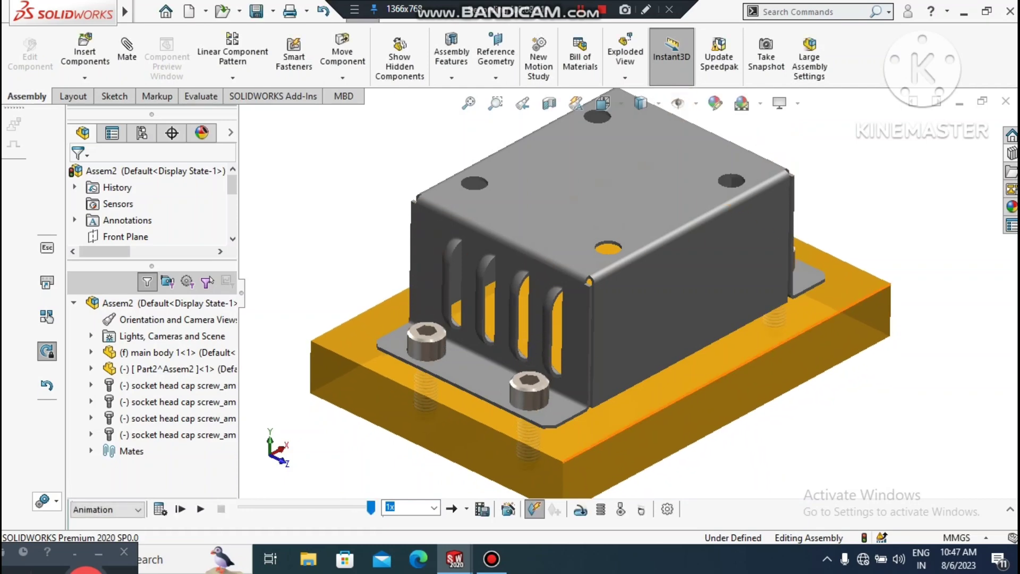
middle_drag(695, 419, 754, 425)
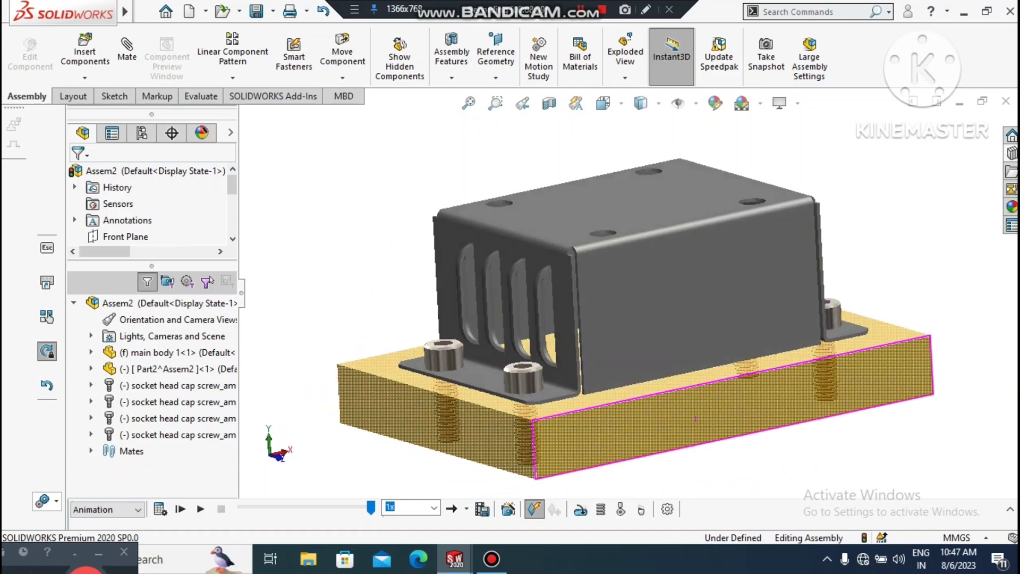